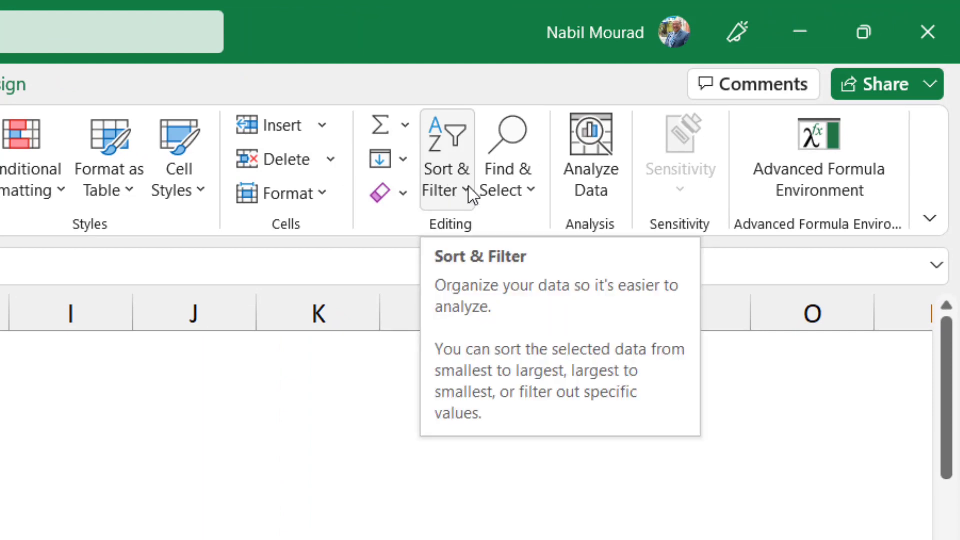
click(469, 188)
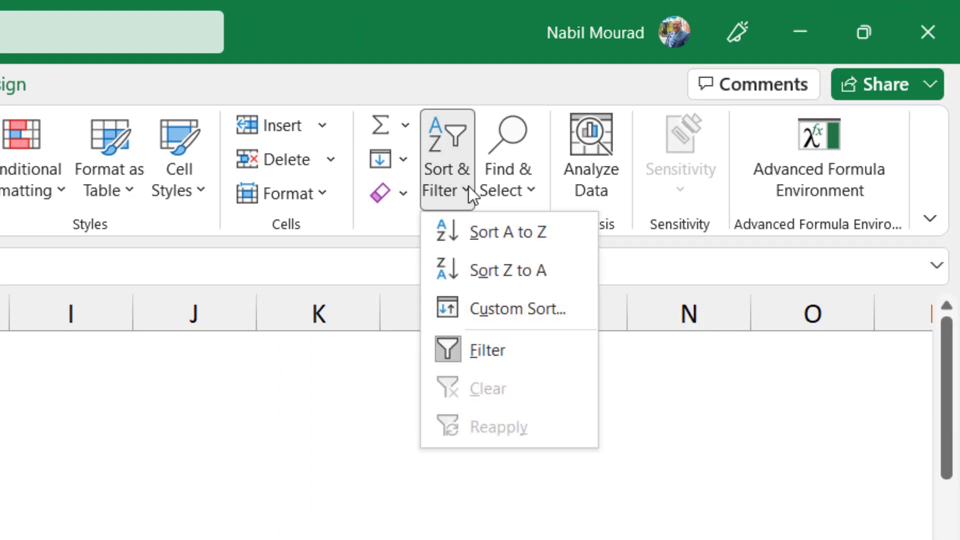
key(Escape)
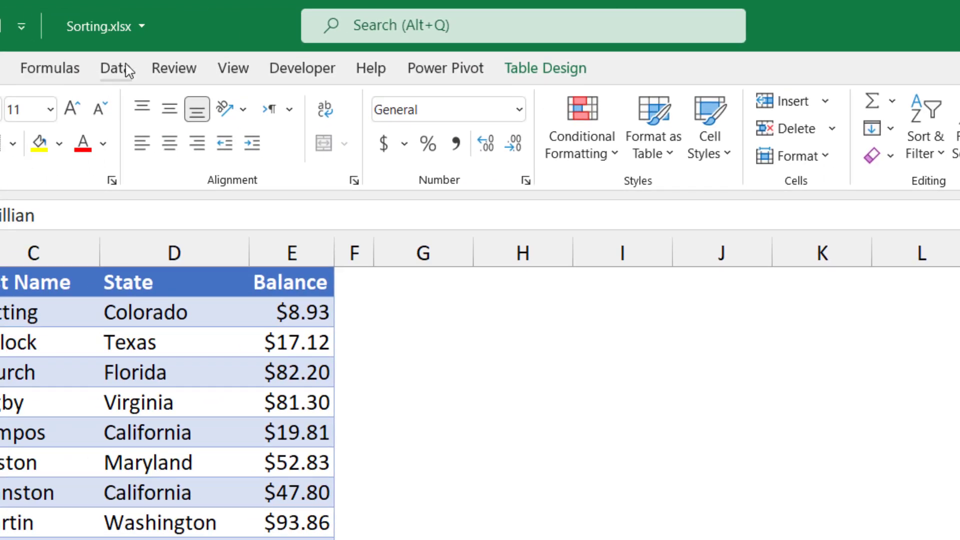
click(127, 70)
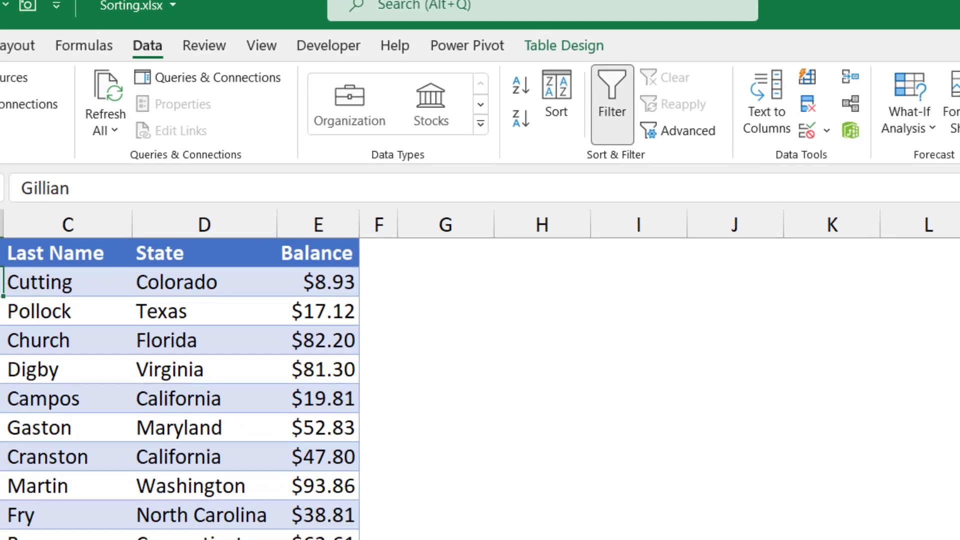
right_click(123, 150)
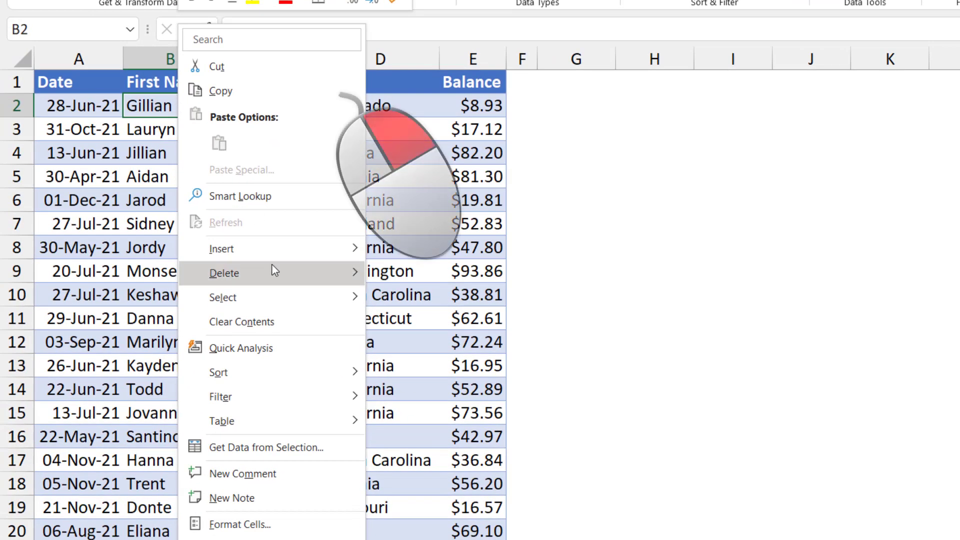
mouse_move(314, 371)
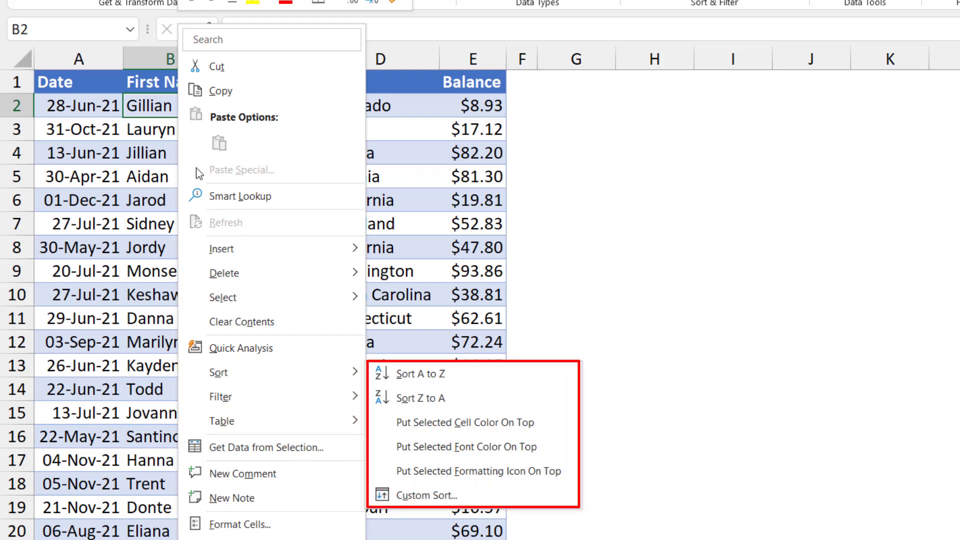
click(147, 112)
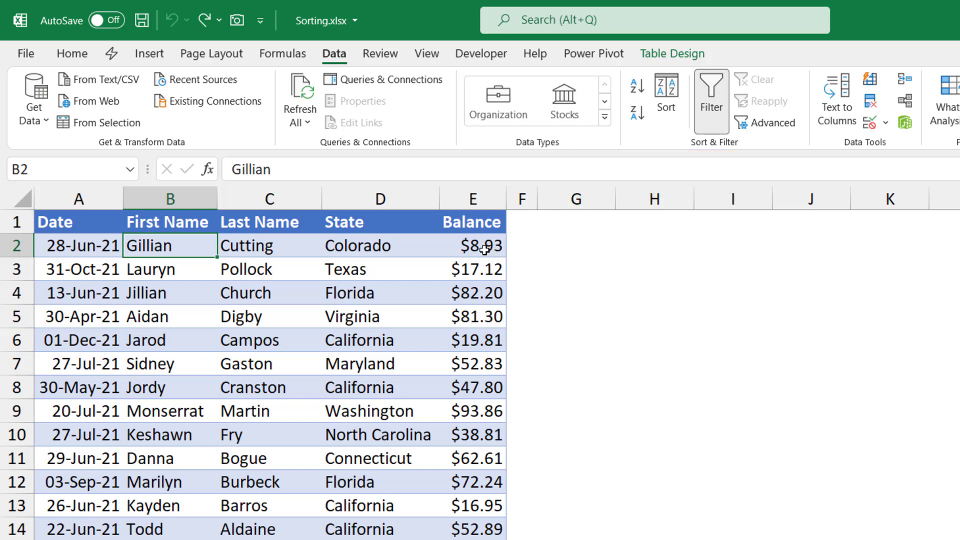
click(463, 245)
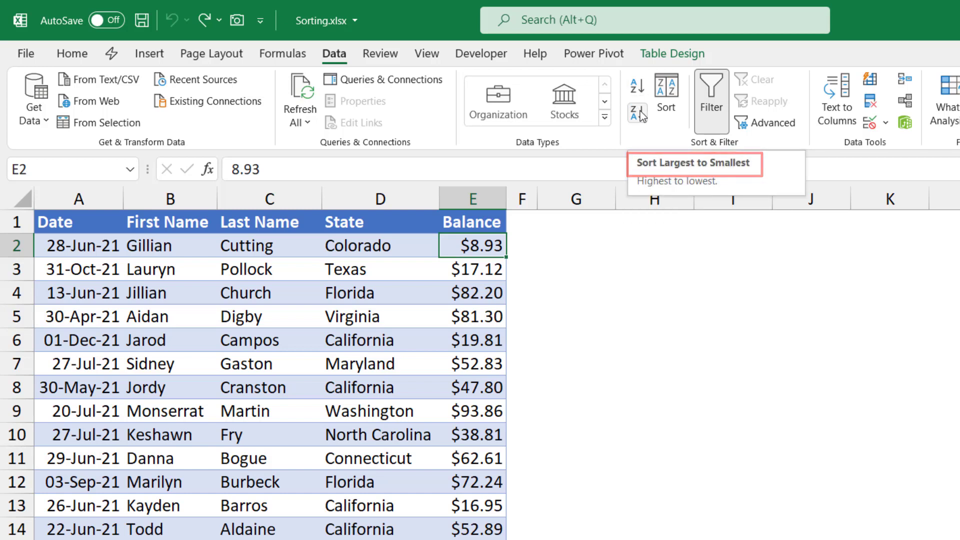
click(80, 244)
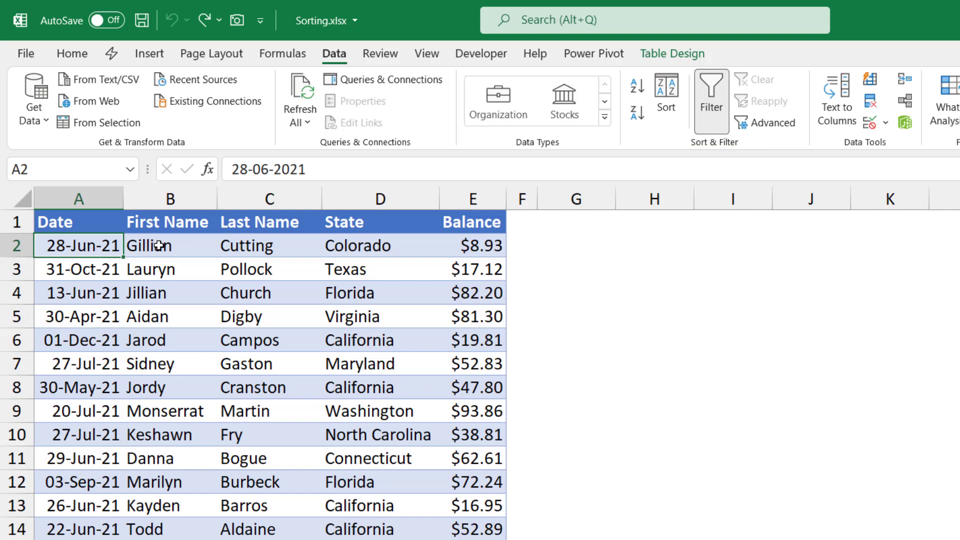
Try sorting the table by First Name from A to Z, and undo that sort.
click(162, 270)
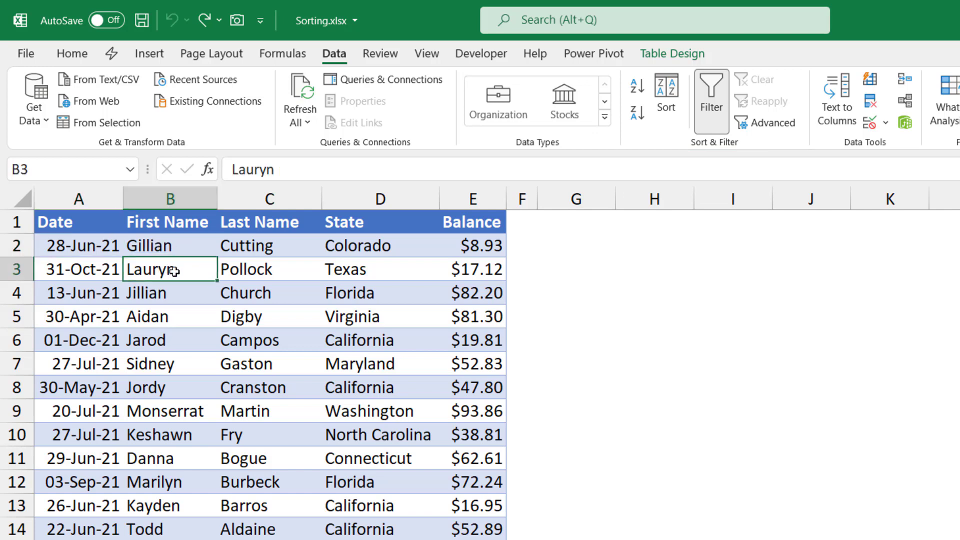
click(634, 86)
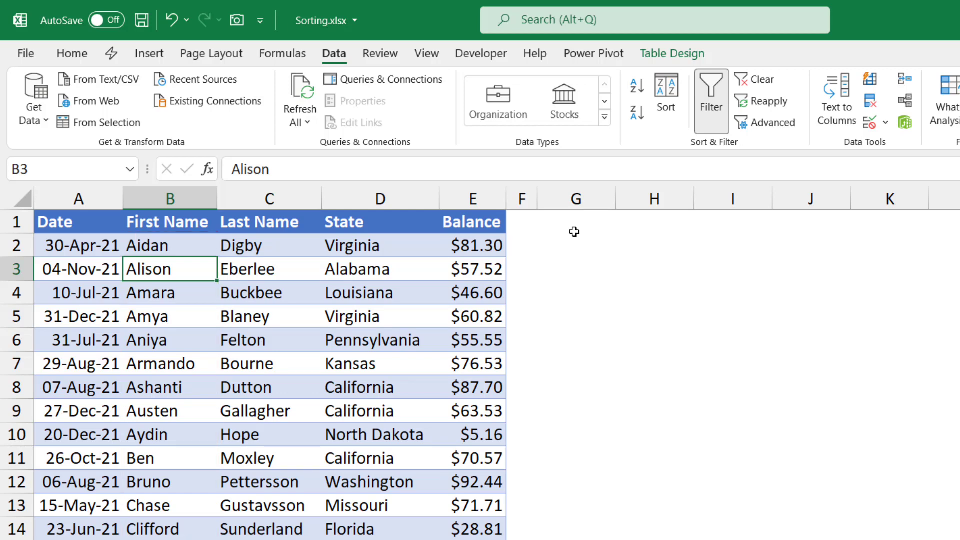
key(ctrl+z)
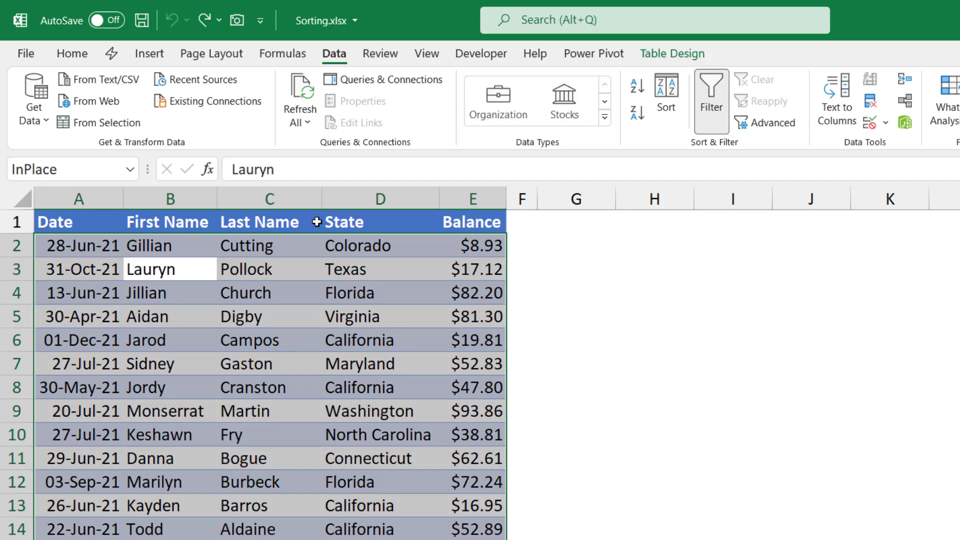
Sort the table by the Balance column from smallest to largest.
click(471, 271)
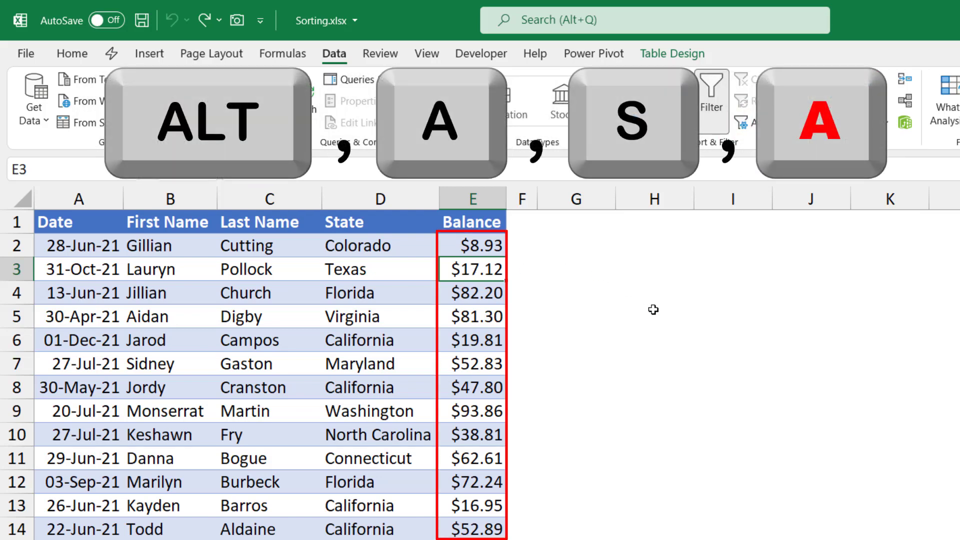
key(alt+a)
key(s)
key(a)
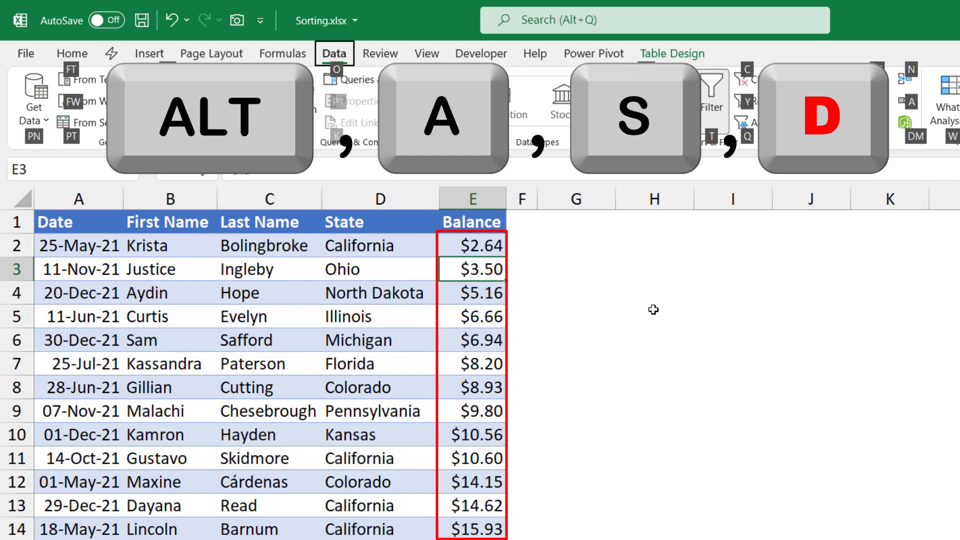
Re-sort the table by the Balance column from largest to smallest.
key(alt+a)
key(s)
key(d)
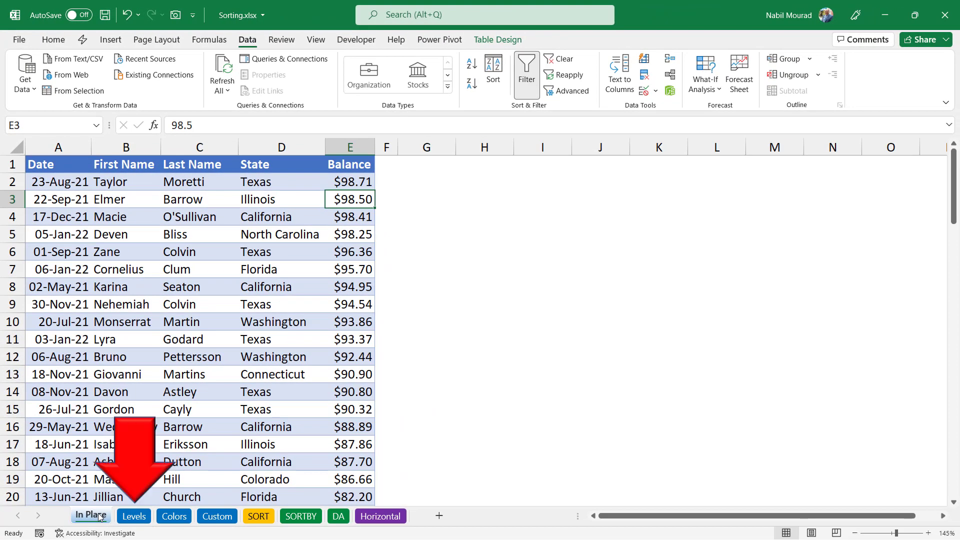
On the Levels sheet, start a custom sort with State as the first level, on cell values, A to Z.
click(135, 517)
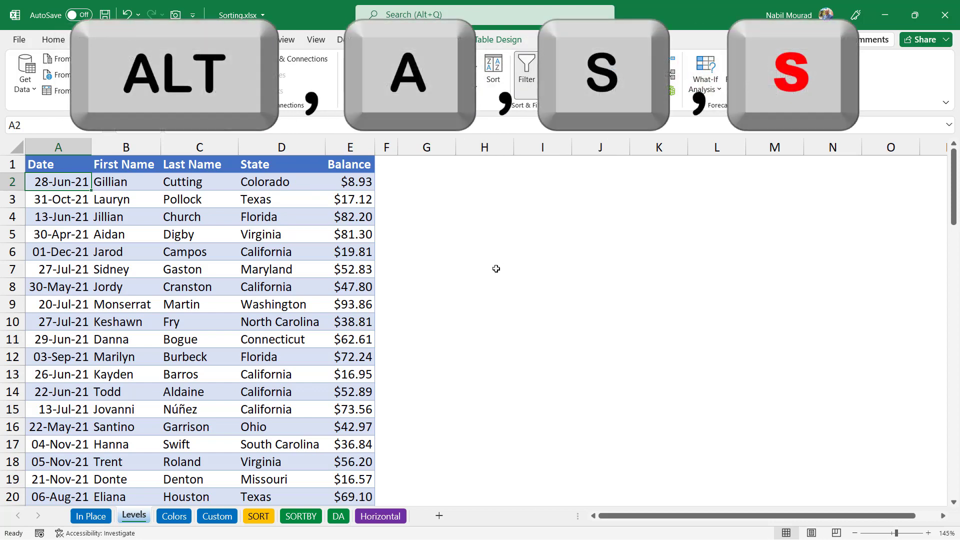
key(alt+a)
key(s)
key(s)
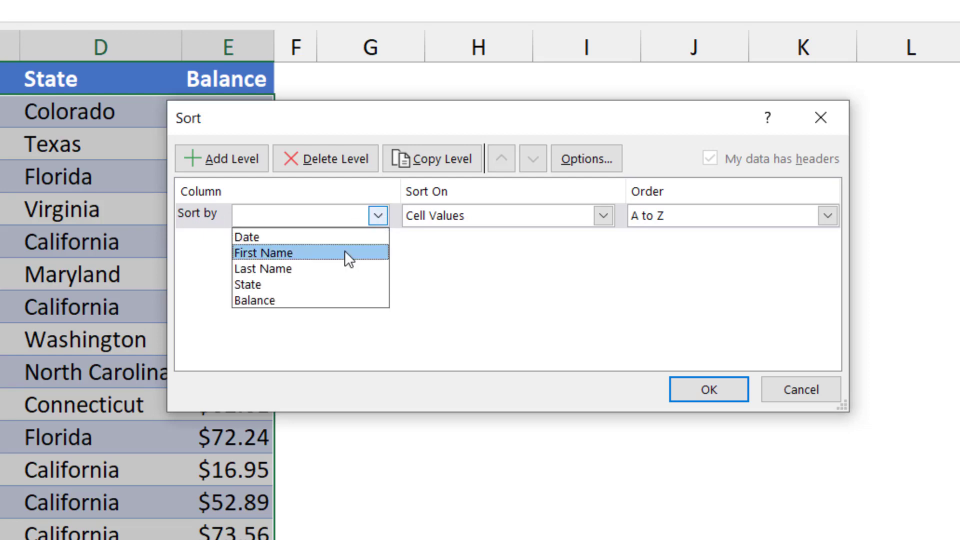
click(274, 284)
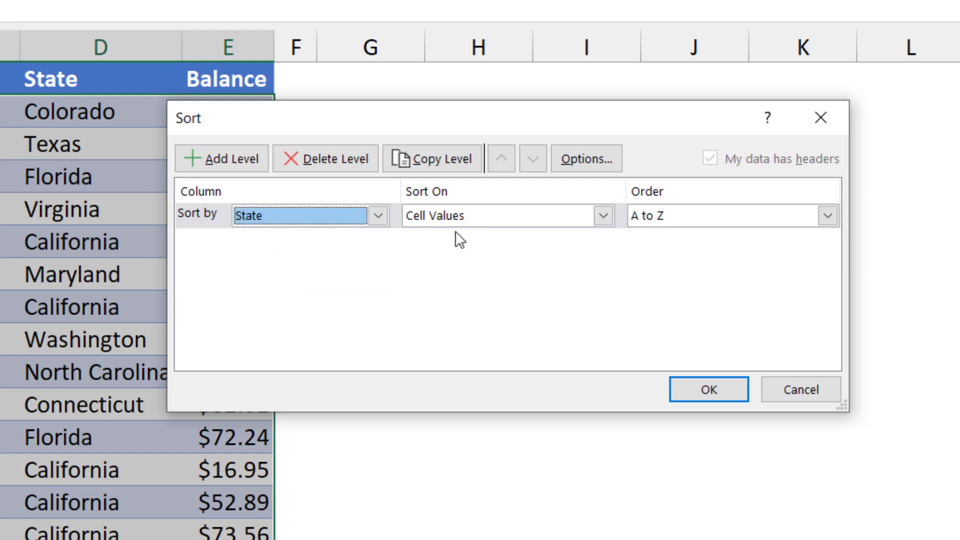
click(828, 216)
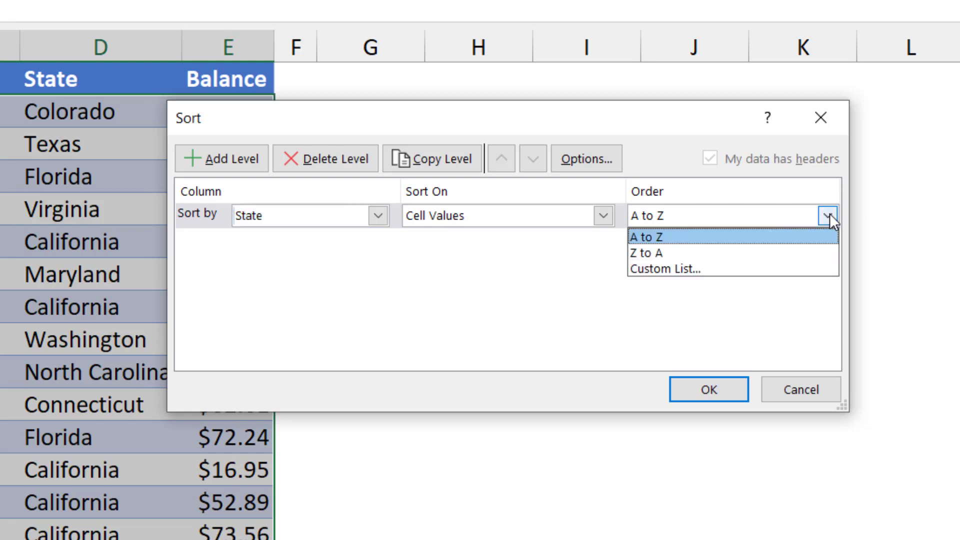
click(828, 216)
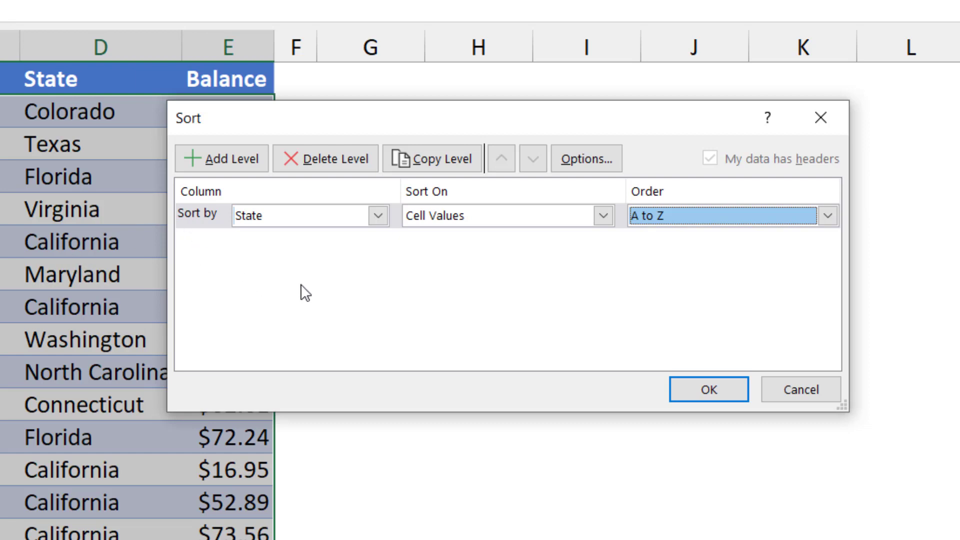
Add a second sort level on Balance, Largest to Smallest, and apply the custom sort.
click(241, 158)
click(377, 240)
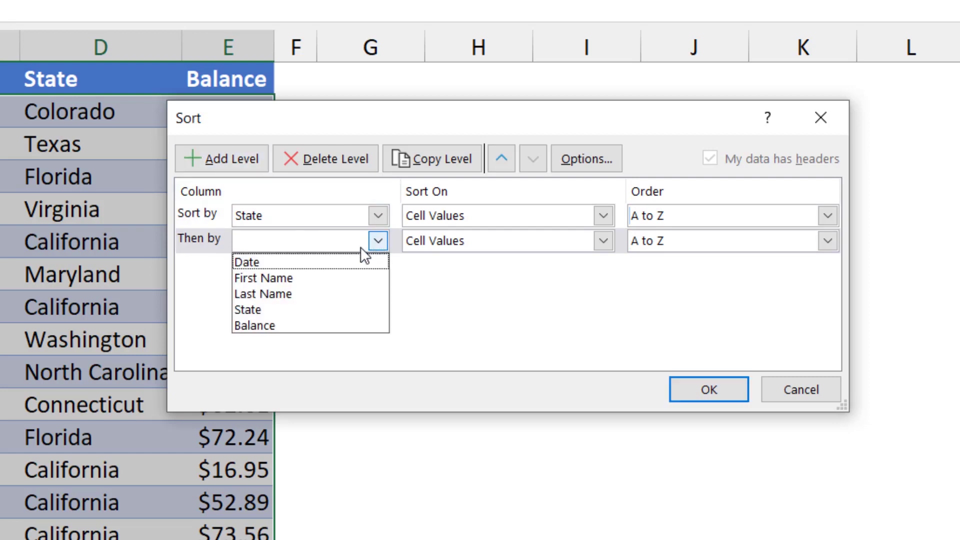
click(278, 326)
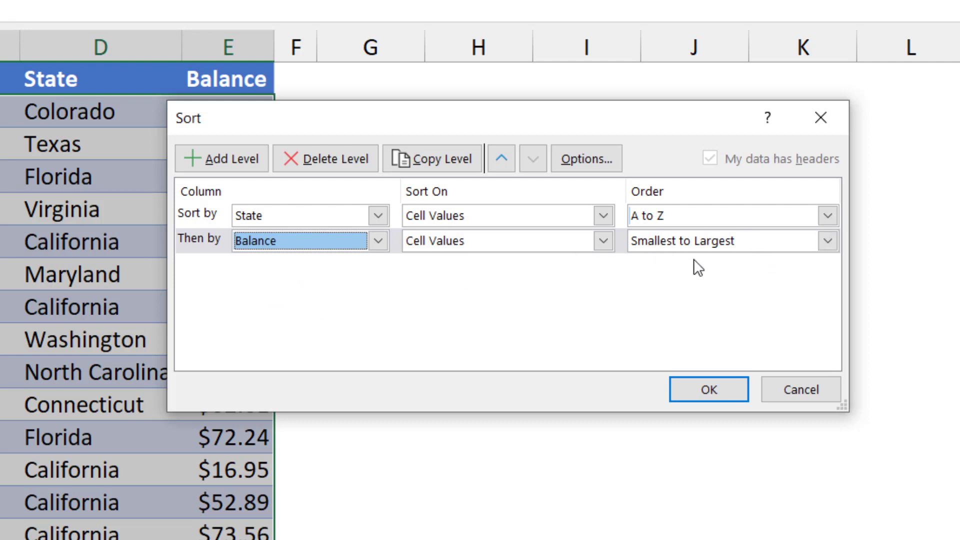
click(828, 241)
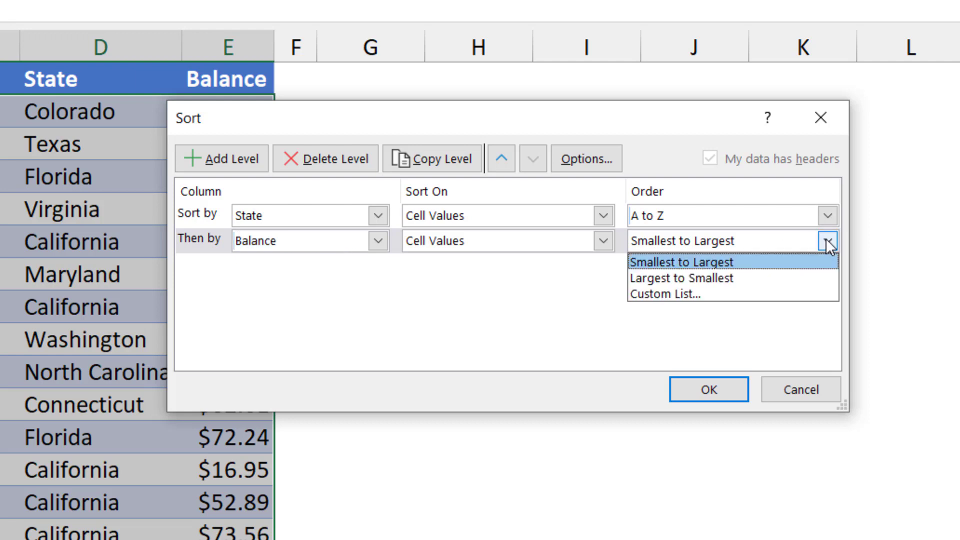
click(719, 276)
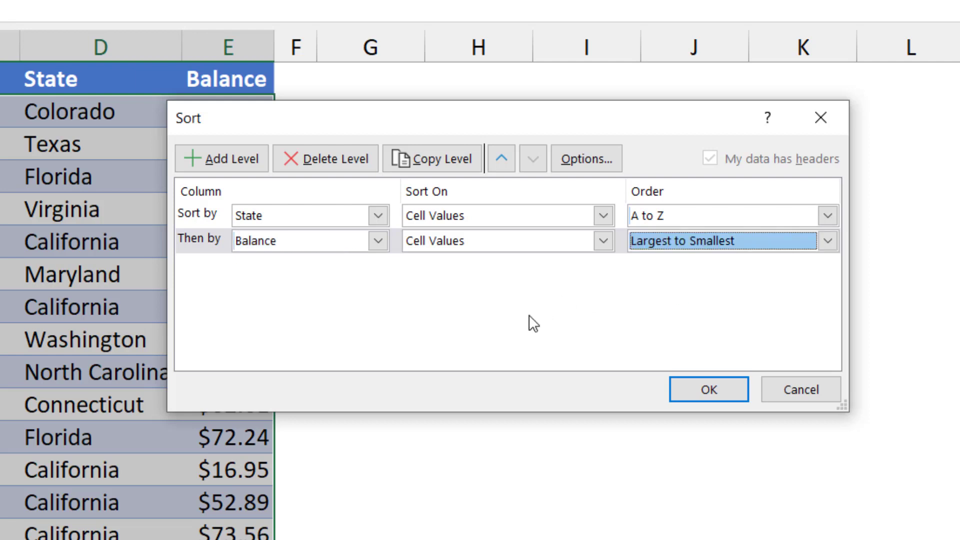
click(705, 393)
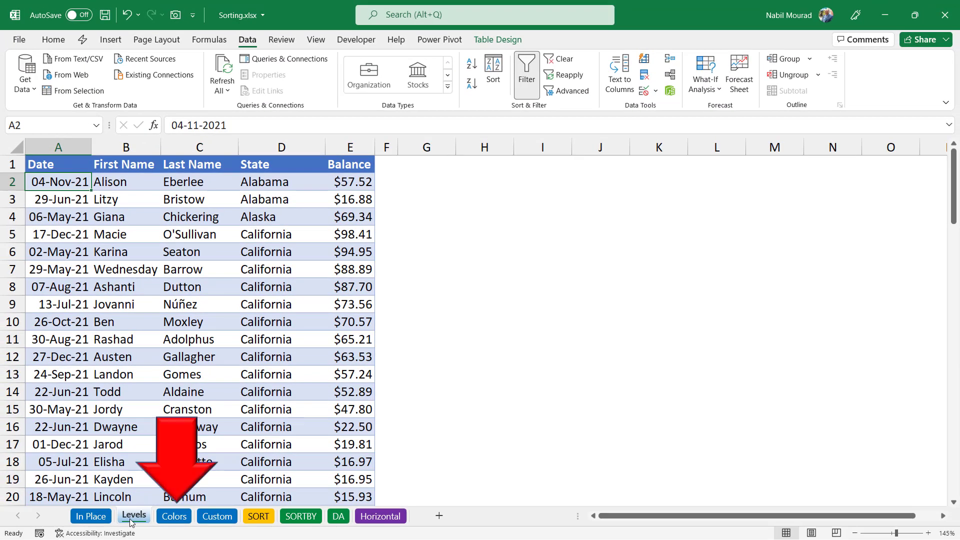
On the Colors sheet, select the table's data rows and start a new formula-based conditional formatting rule.
click(174, 516)
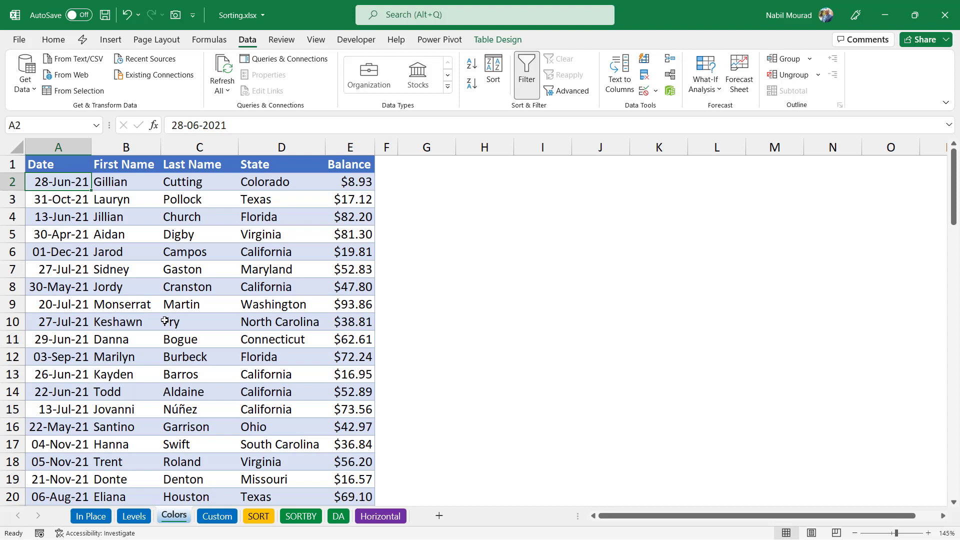
click(24, 154)
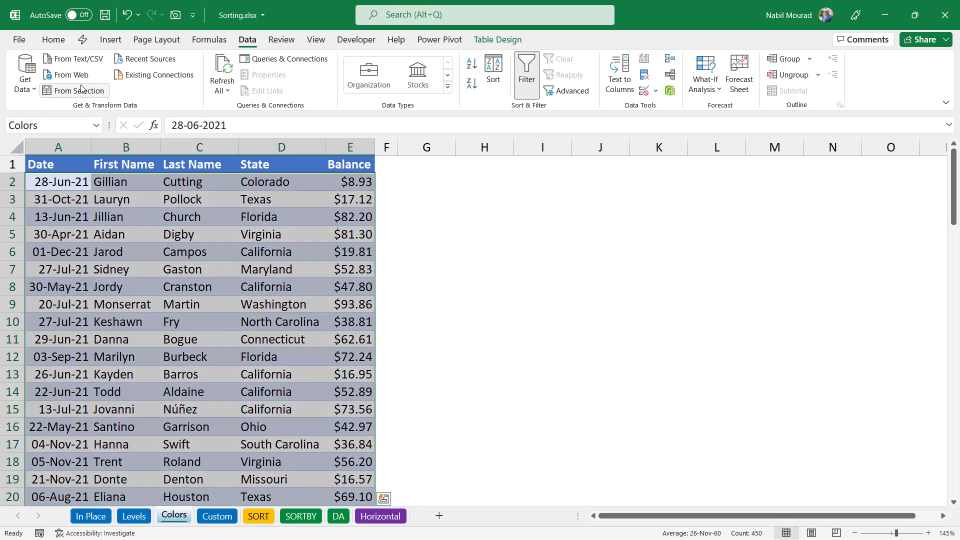
click(54, 41)
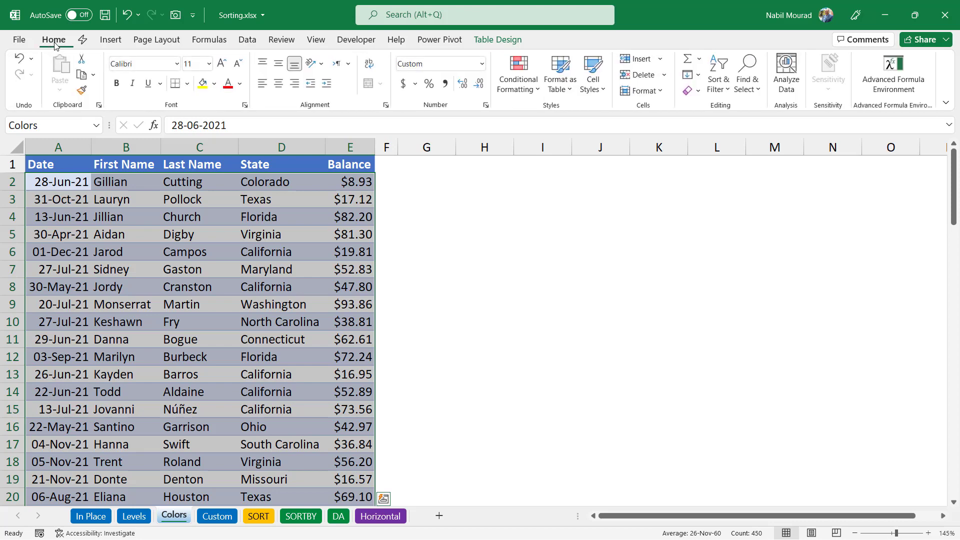
click(515, 85)
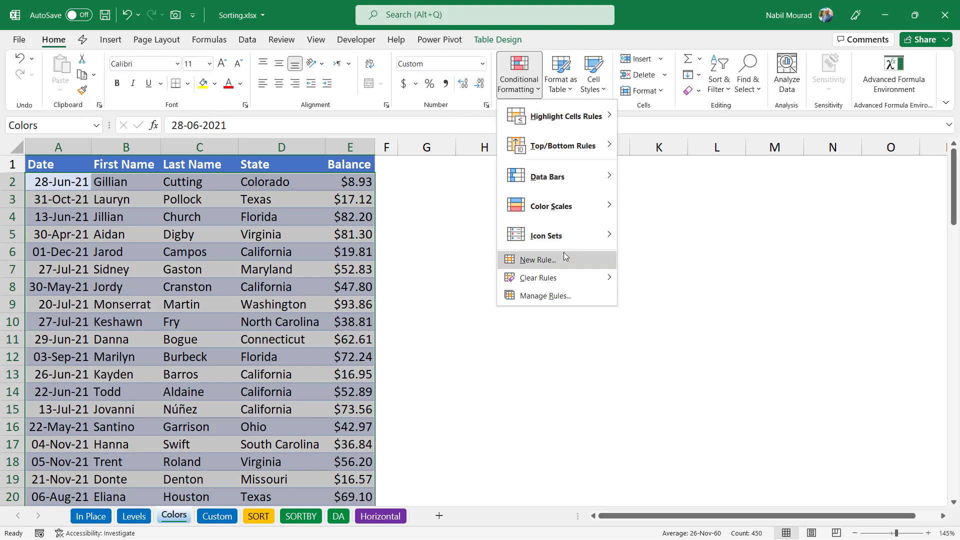
click(553, 264)
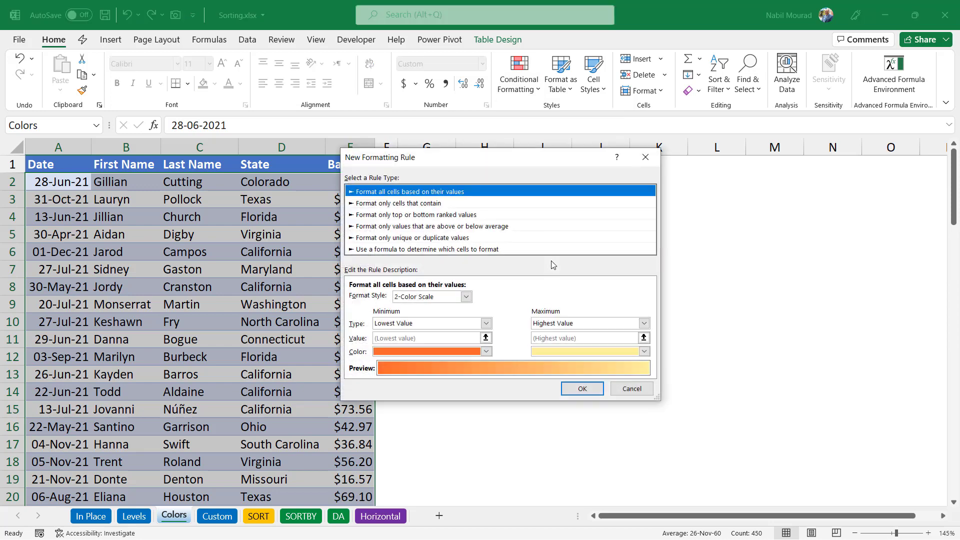
click(408, 250)
drag(468, 161, 550, 163)
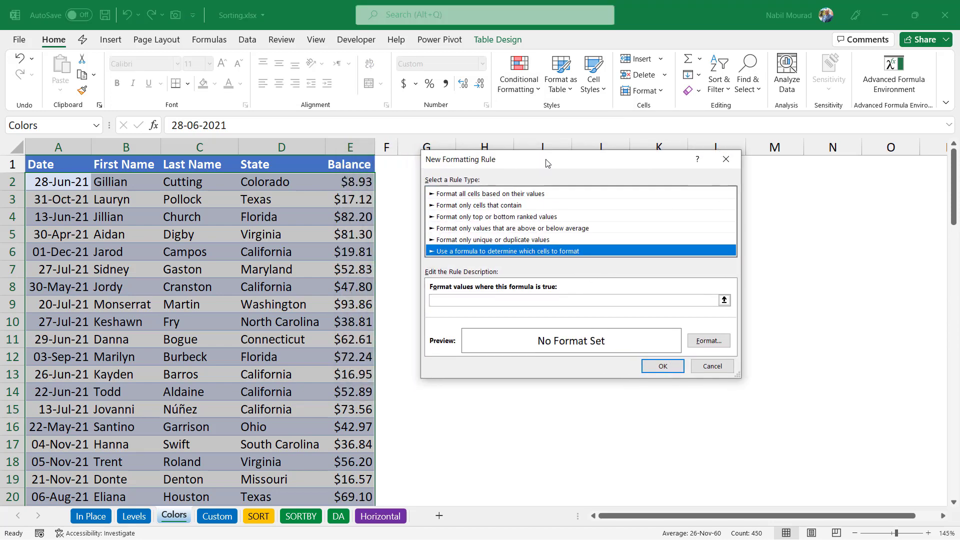
Enter the rule formula =$E2>=80, with the Balance column locked and the row left relative.
click(443, 301)
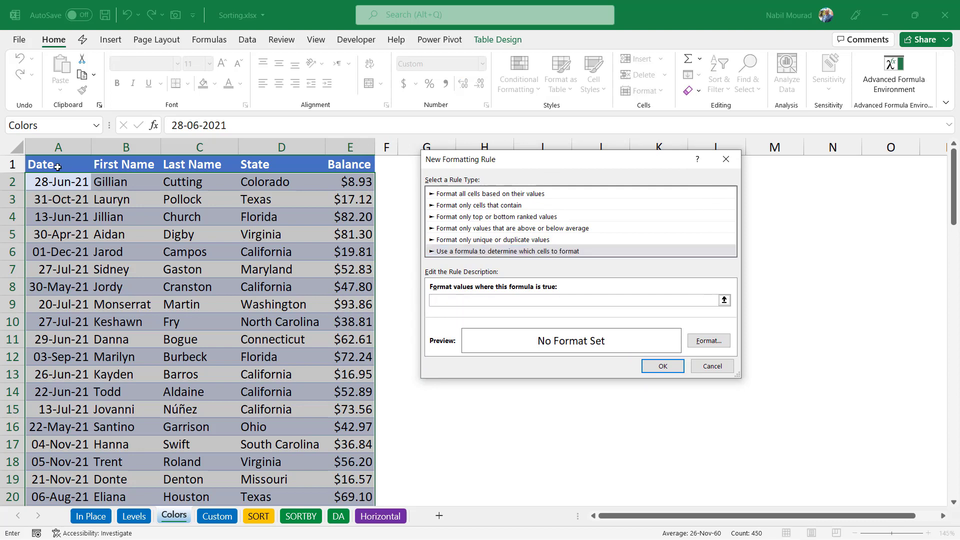
click(357, 182)
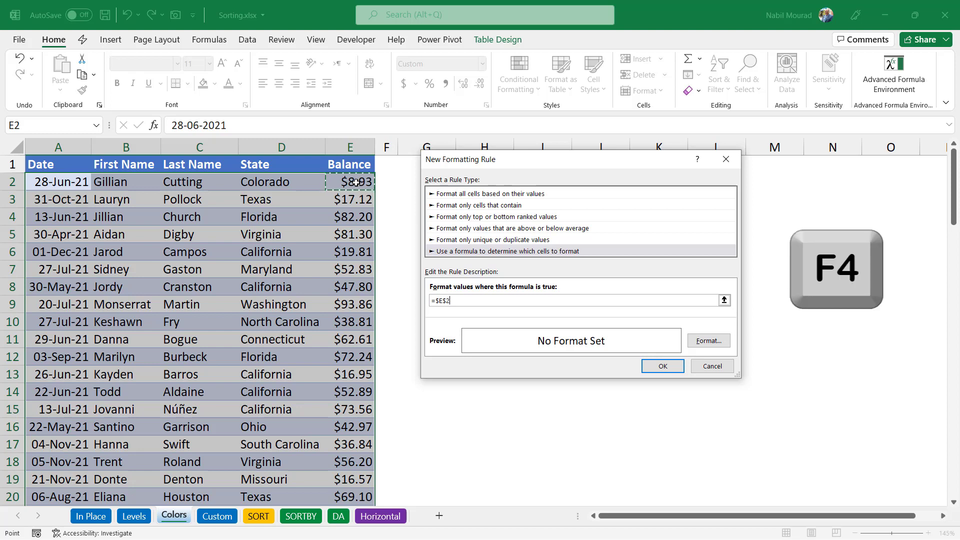
key(F4)
key(F4)
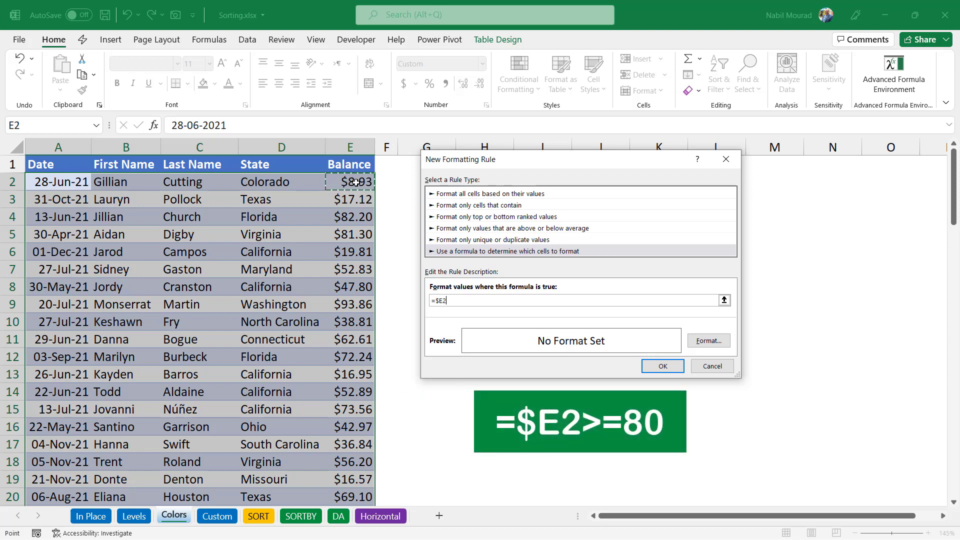
text(>=80)
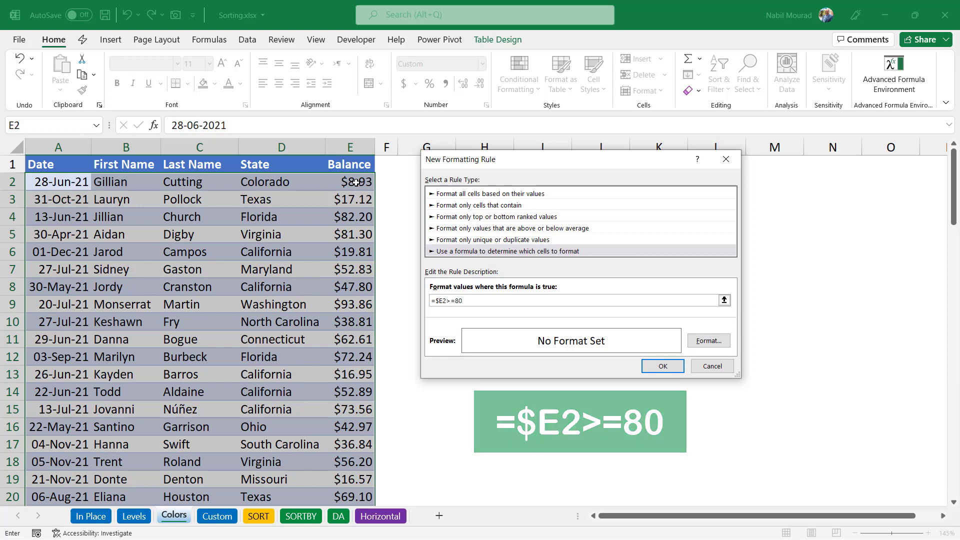
Give the rule for balances of at least 80 a yellow fill and apply it to the selected rows.
click(709, 341)
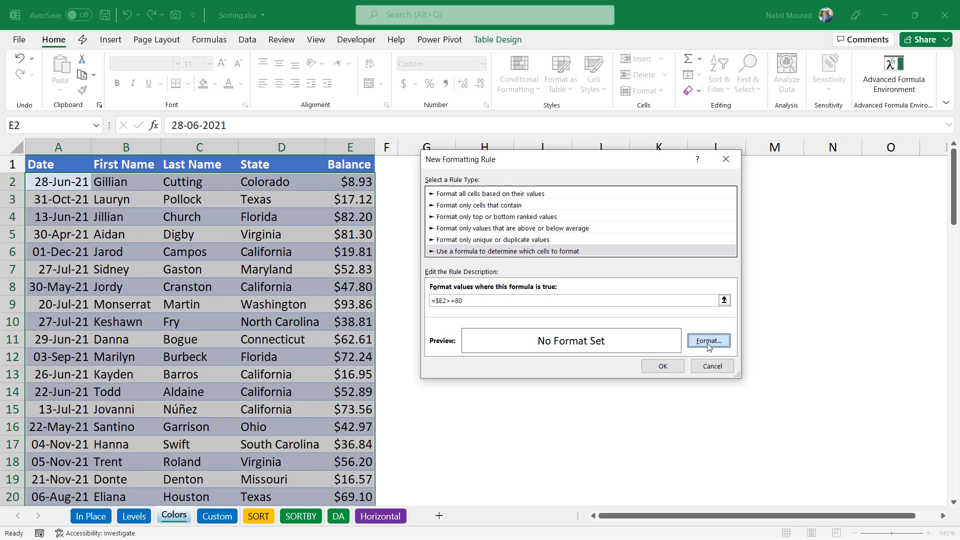
click(479, 116)
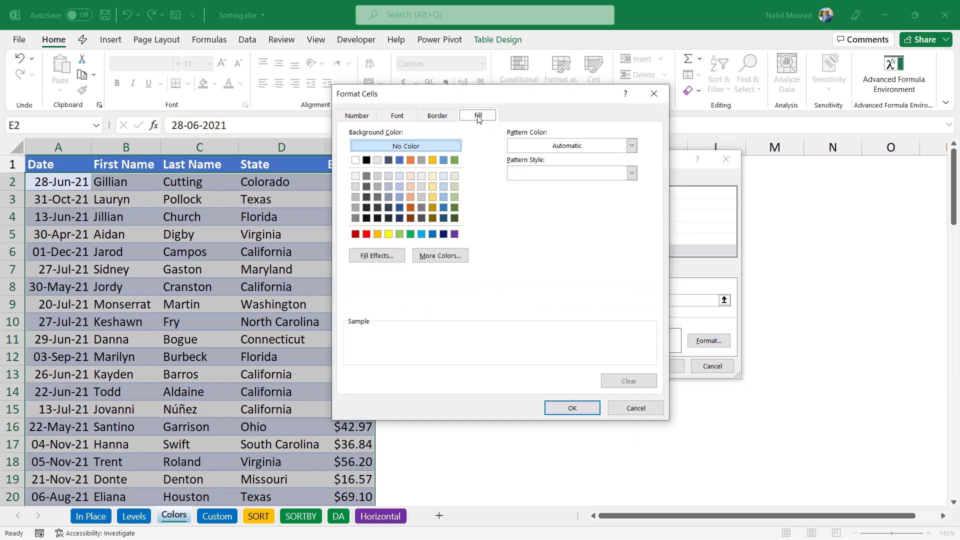
click(389, 234)
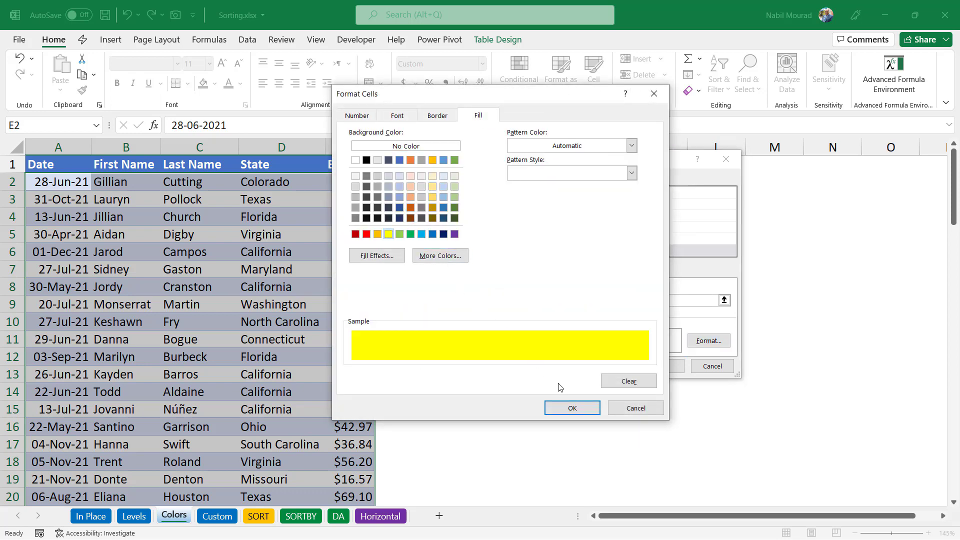
click(563, 408)
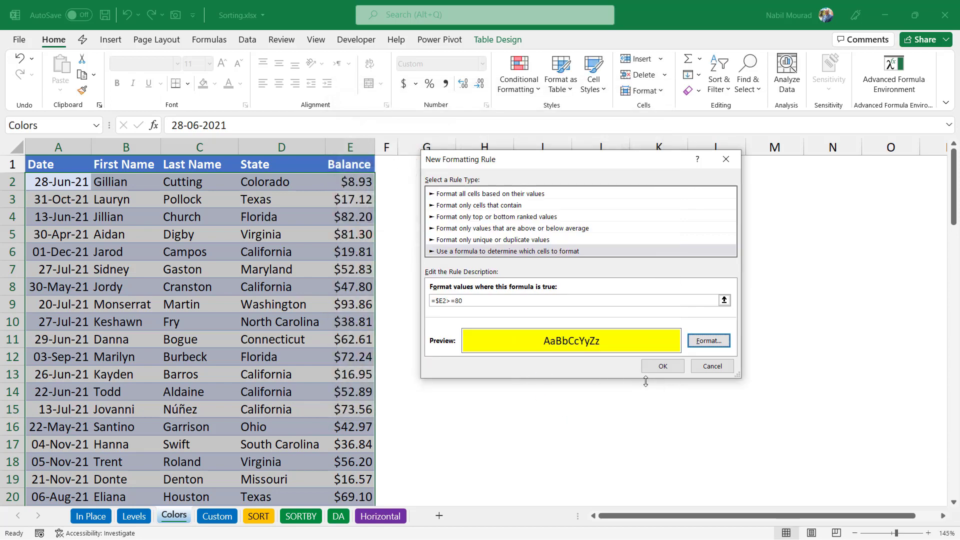
click(663, 369)
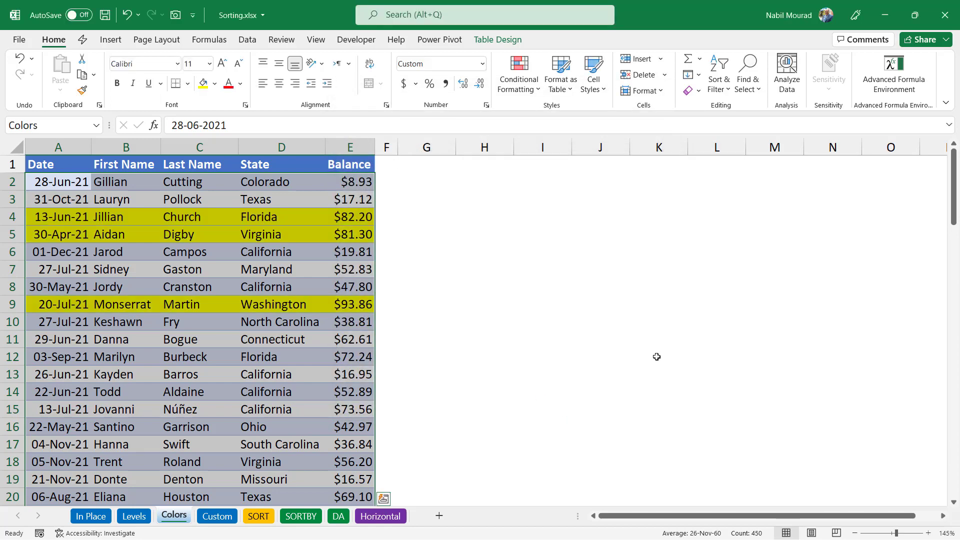
Create a second formula-based conditional formatting rule for the same rows with the formula =$E2<=25.
click(517, 89)
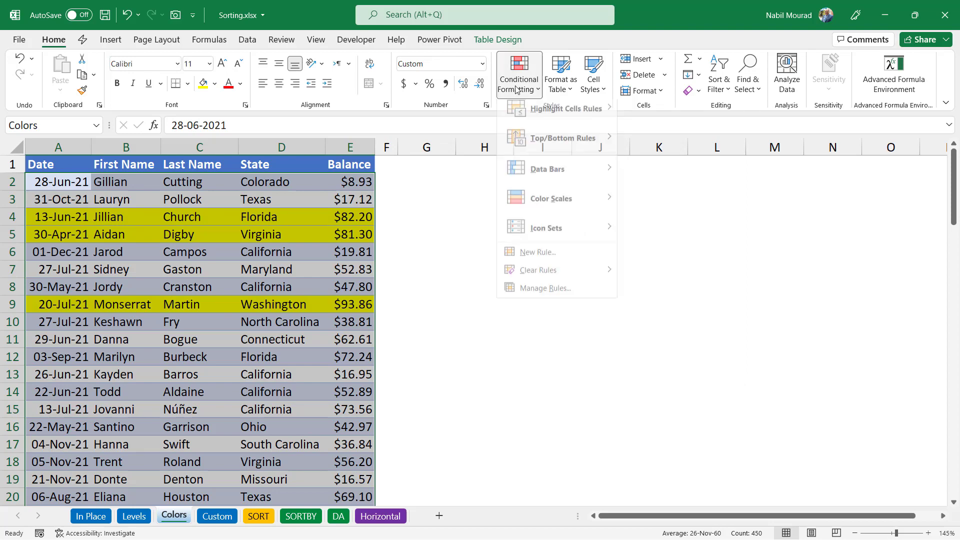
click(536, 260)
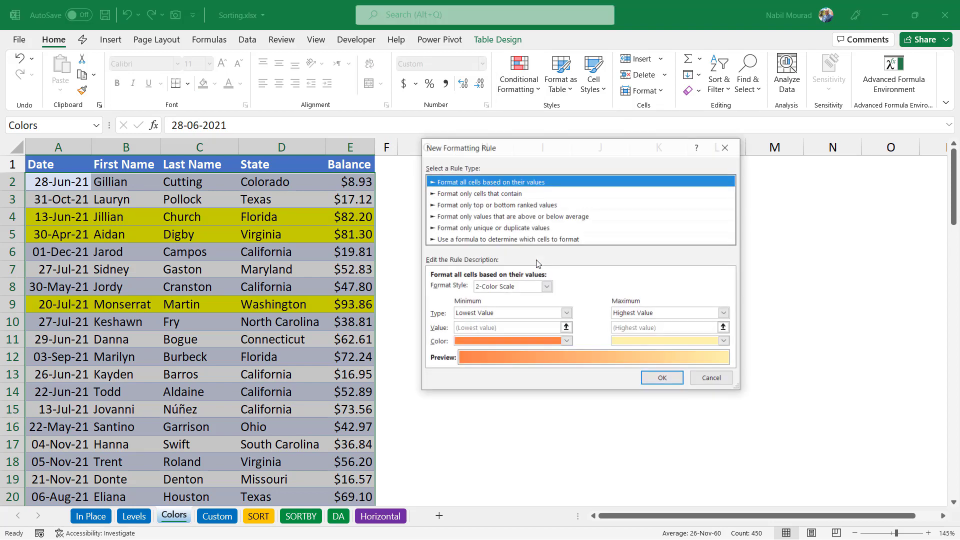
click(488, 240)
click(459, 288)
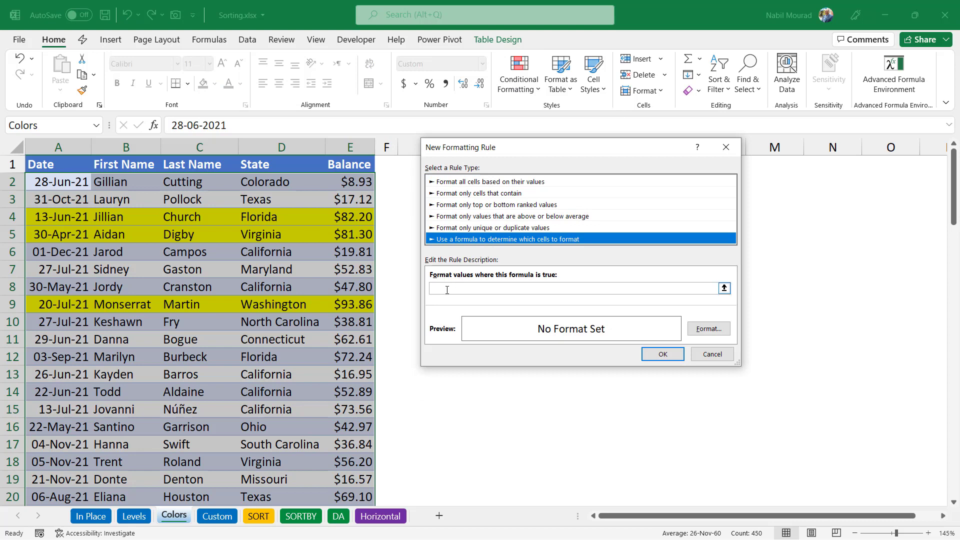
click(354, 181)
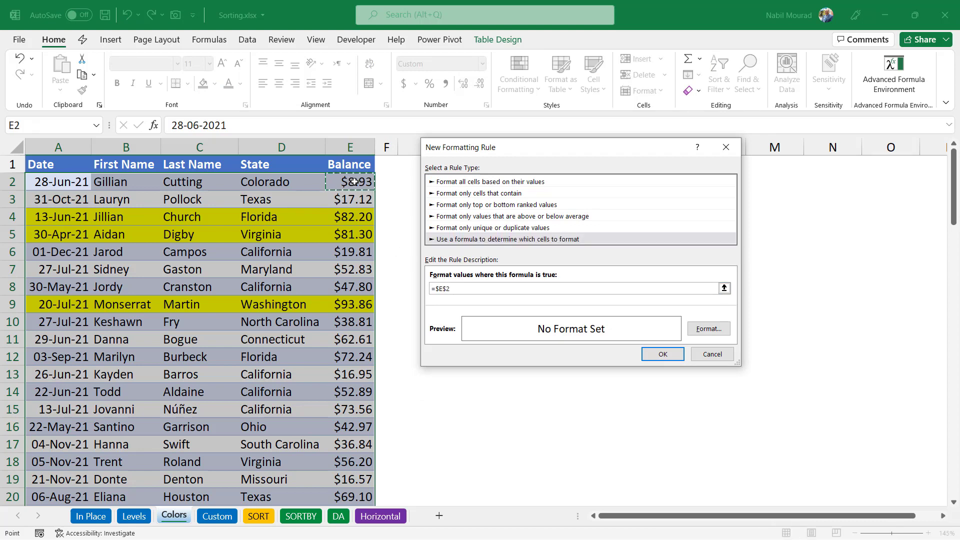
key(F4)
key(F4)
key(F4)
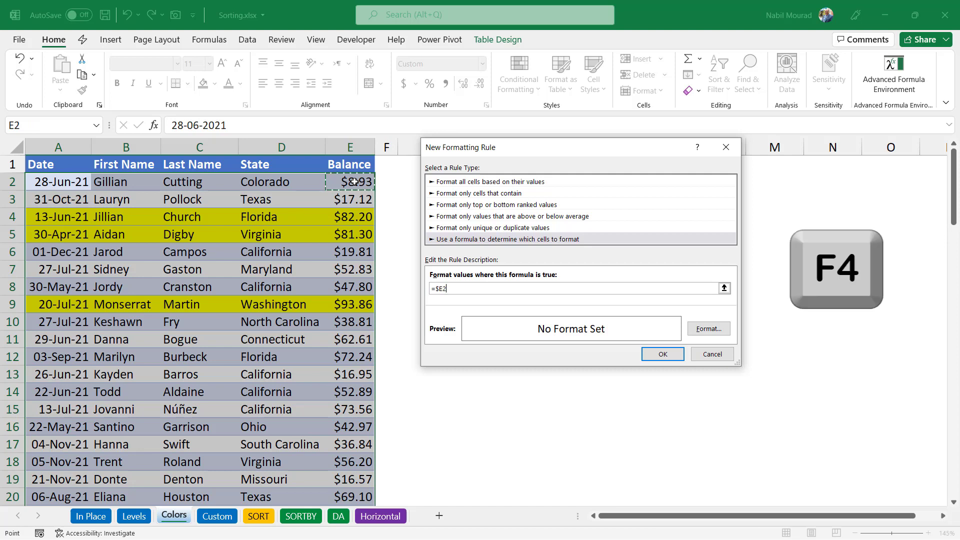
text(<)
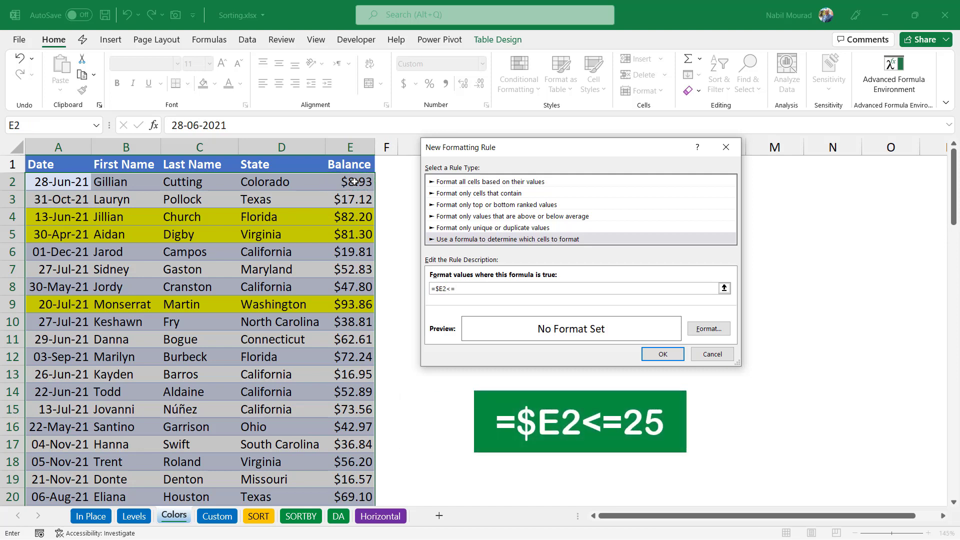
text(=25)
Format the =$E2<=25 rule with a red fill and white font, and apply it.
click(709, 330)
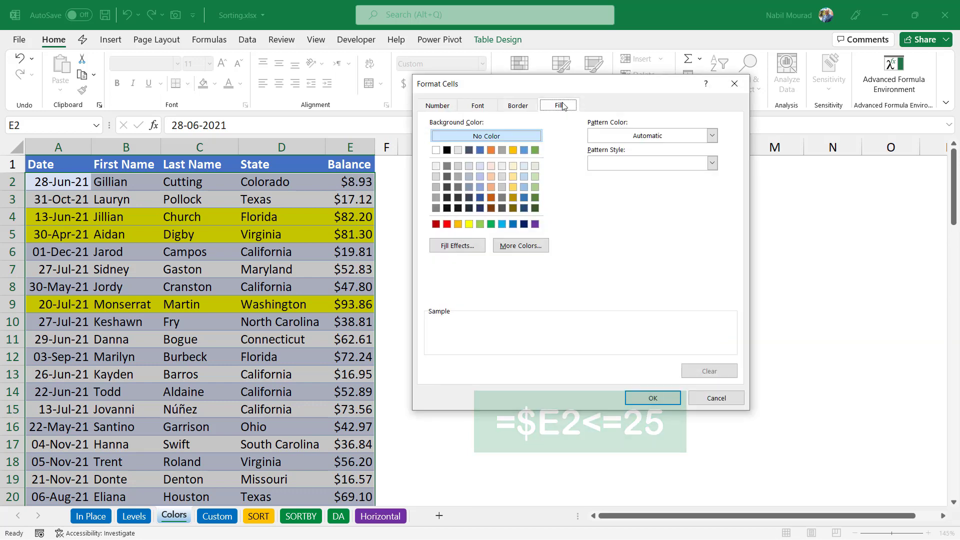
click(447, 224)
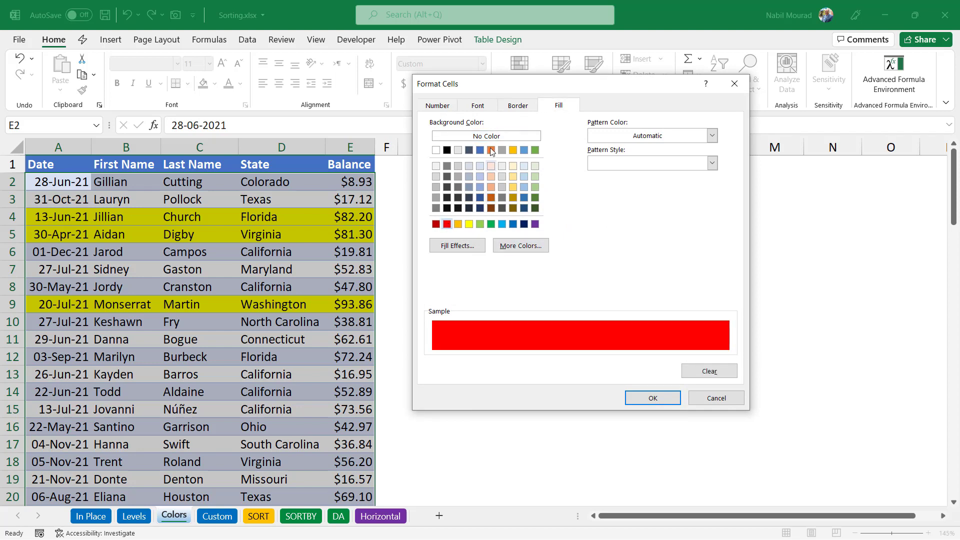
click(478, 106)
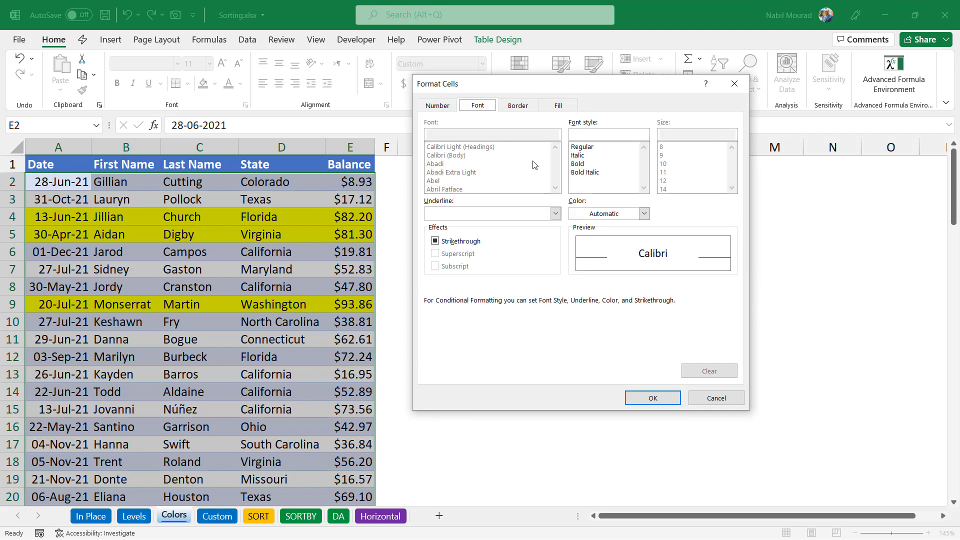
click(644, 214)
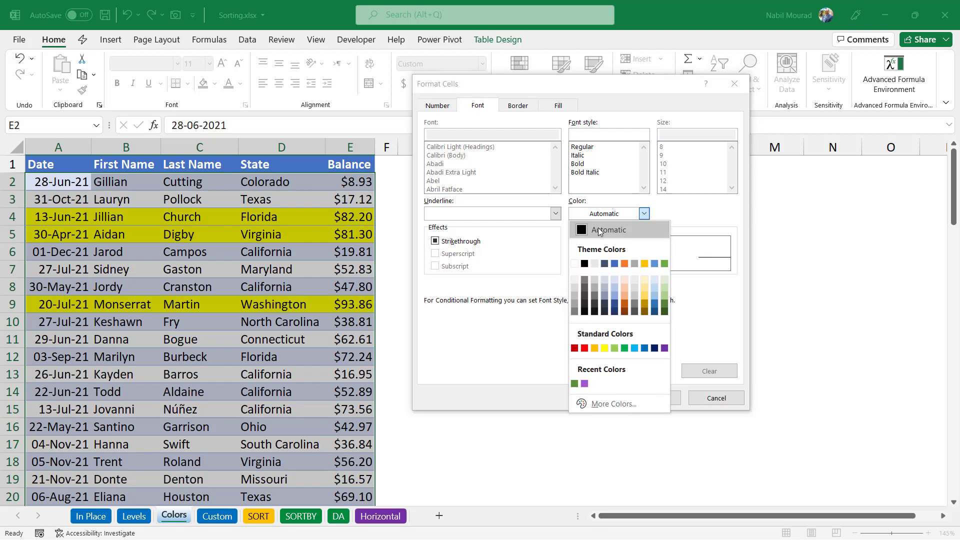
click(574, 264)
click(650, 398)
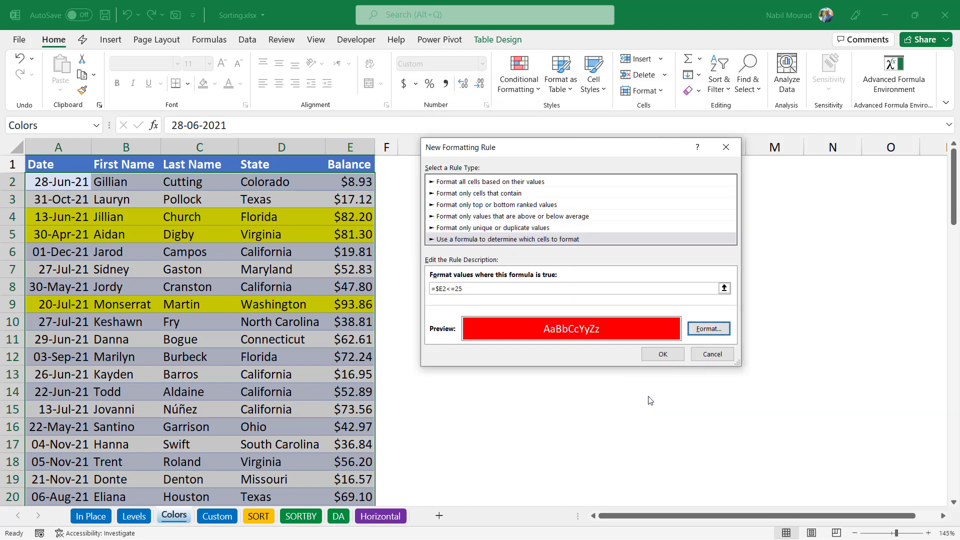
click(663, 355)
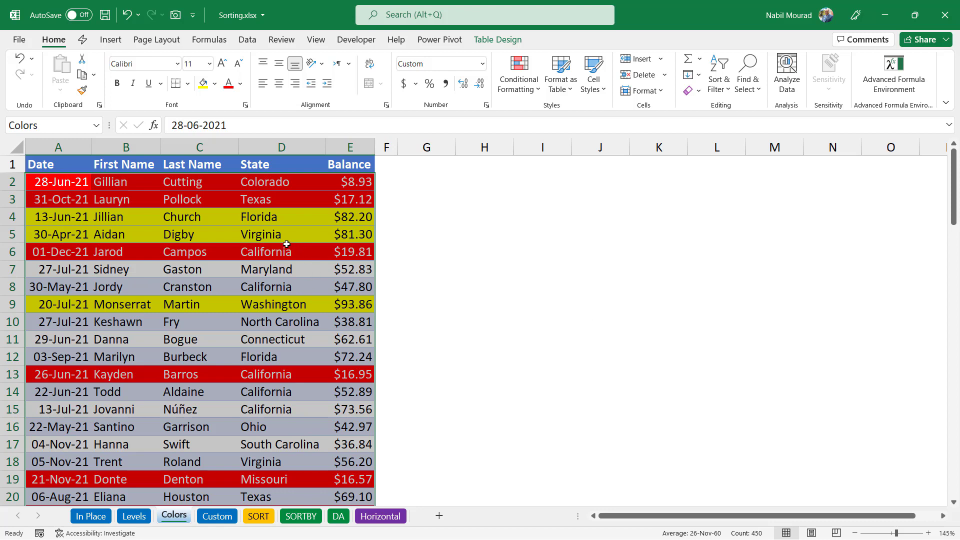
click(138, 183)
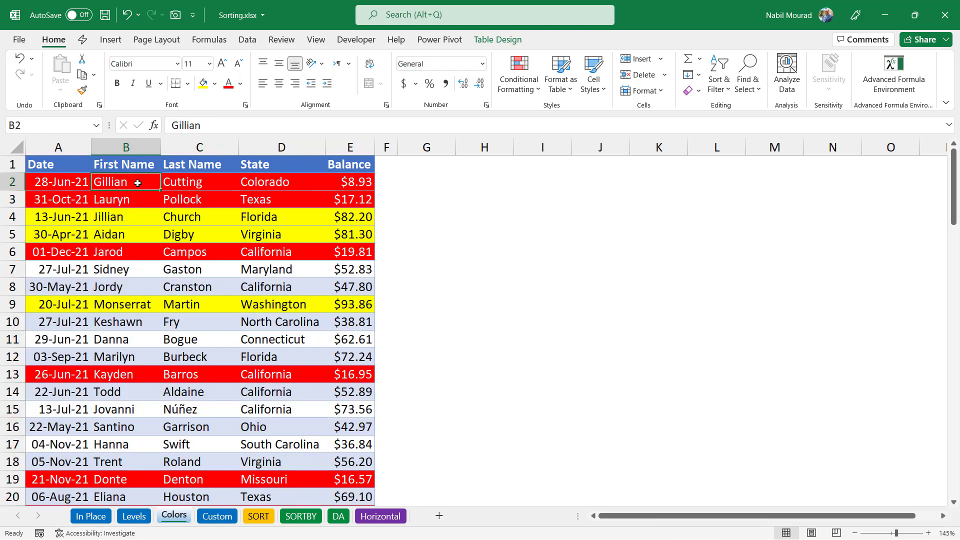
right_click(137, 183)
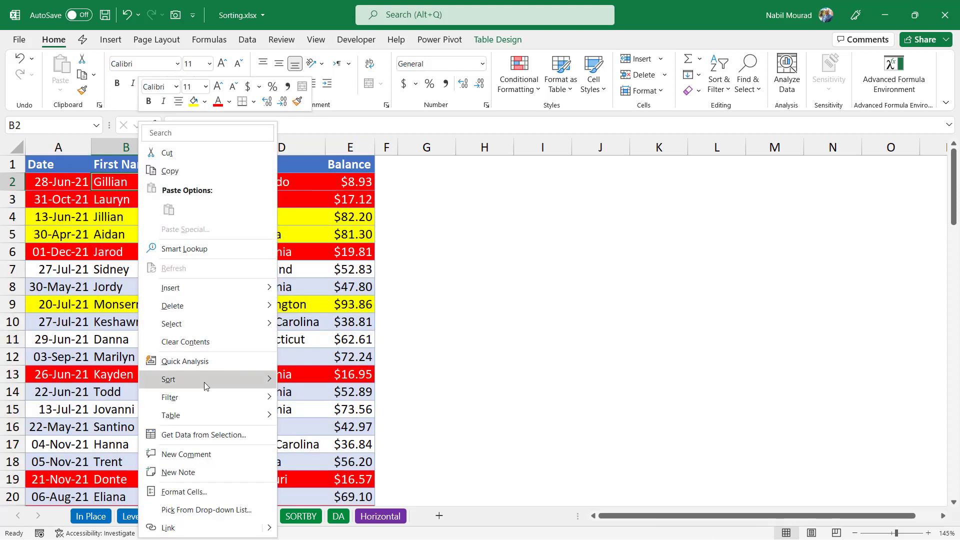
mouse_move(204, 382)
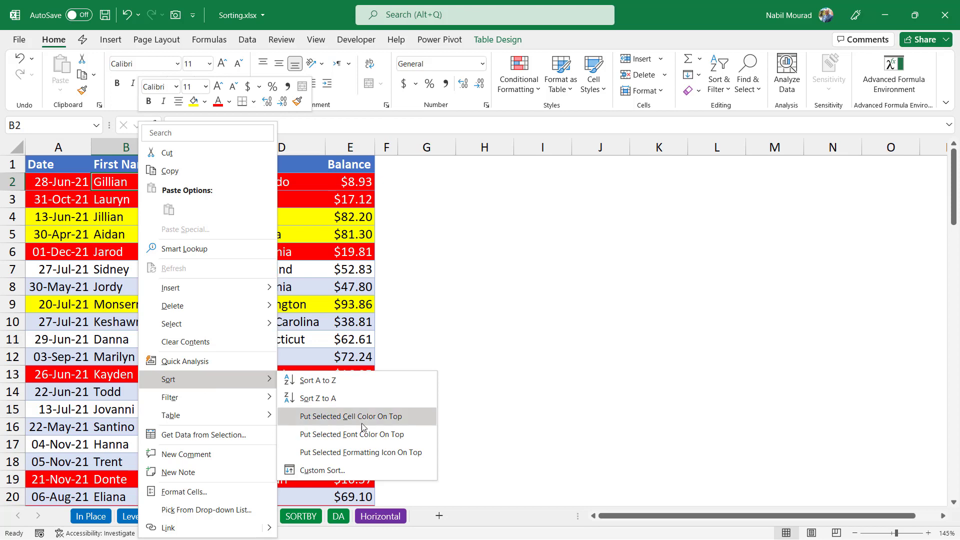
click(489, 301)
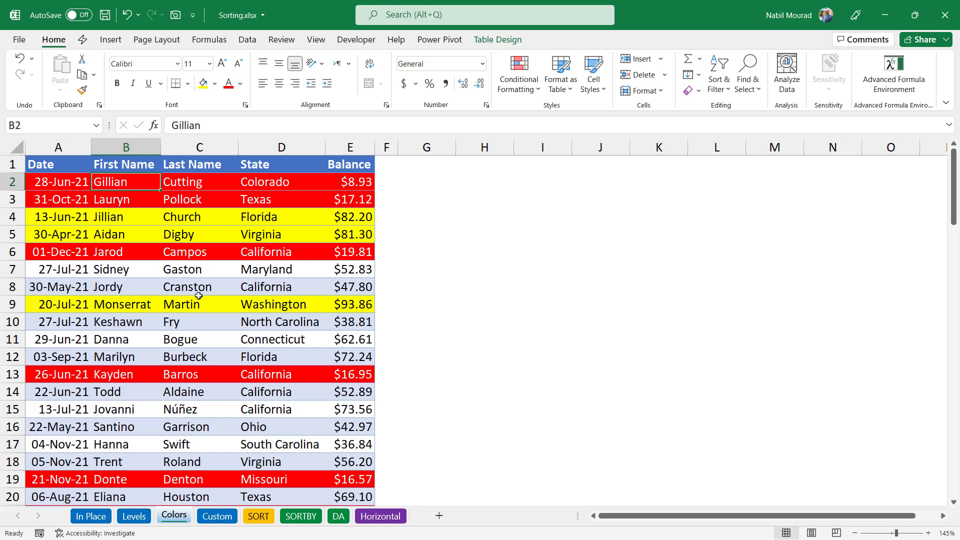
Start a custom sort of the table with Date as the first level, on Cell Color, yellow On Top.
key(alt)
key(a)
key(s)
key(s)
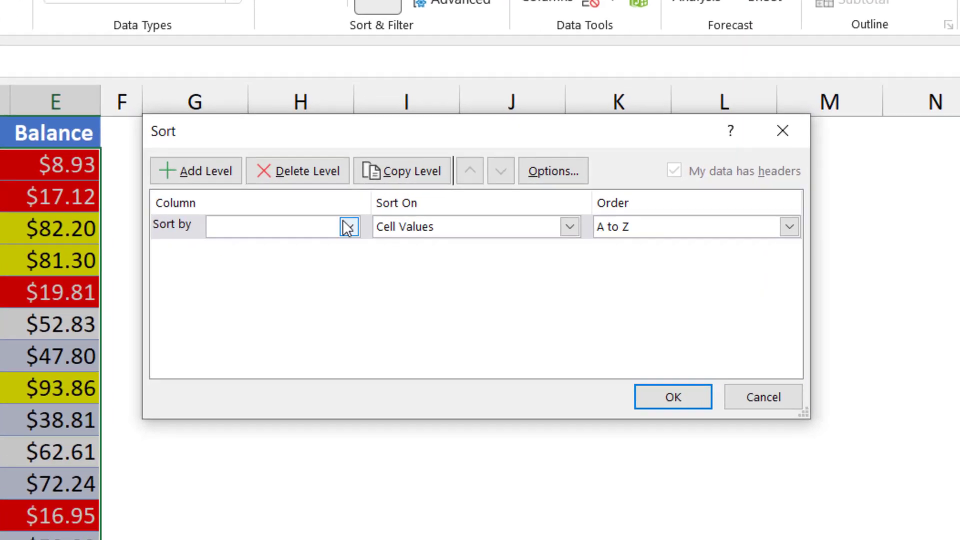
click(348, 227)
click(274, 248)
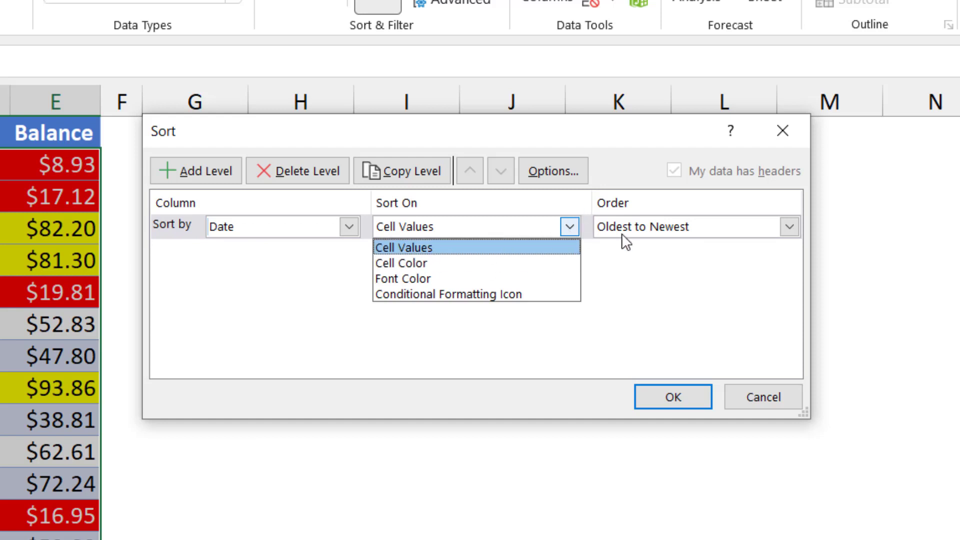
click(417, 263)
click(684, 232)
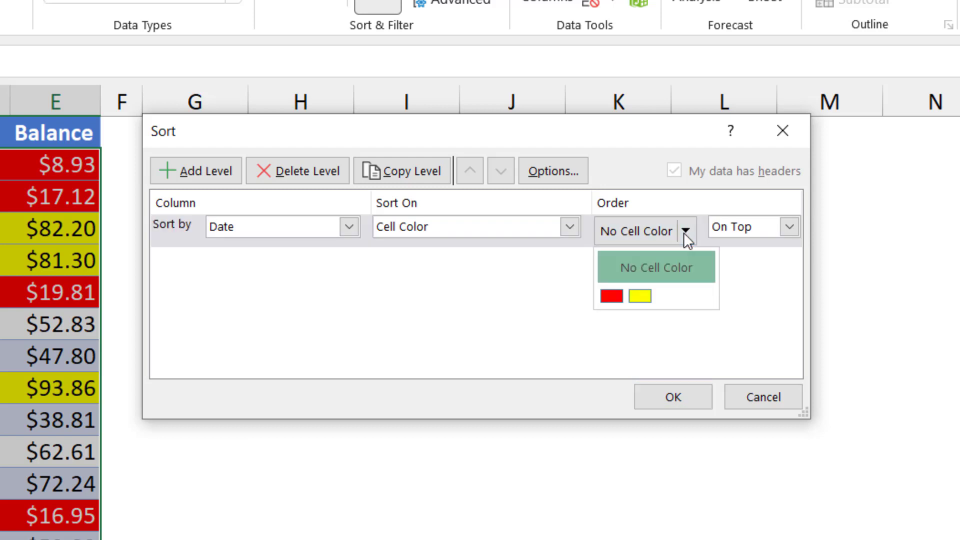
click(645, 299)
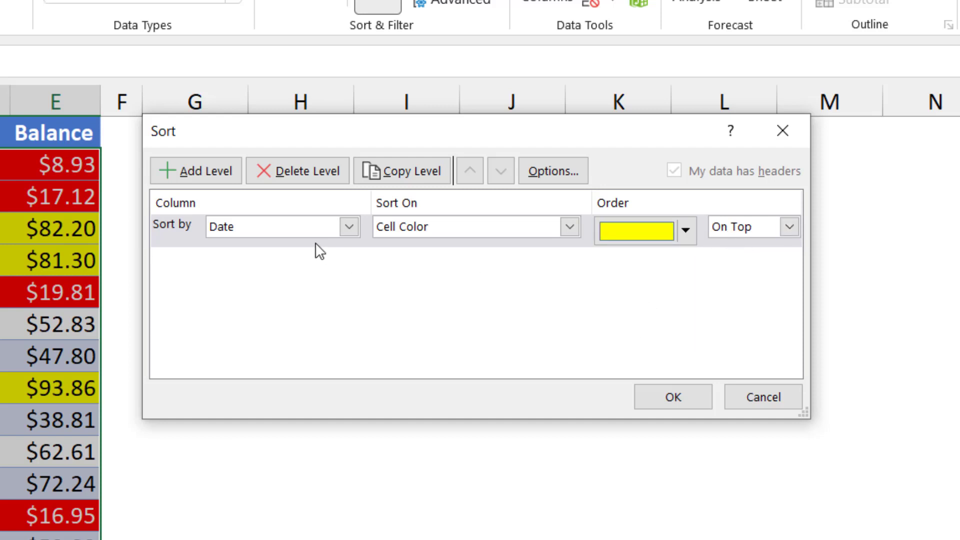
Add a second sort level for Date on Cell Color, red On Top, and apply the color sort.
click(209, 166)
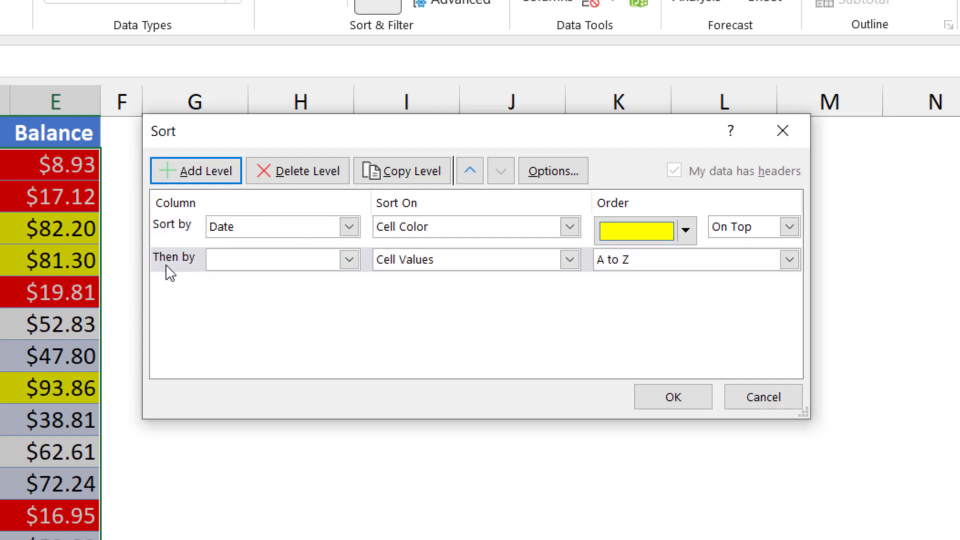
click(348, 260)
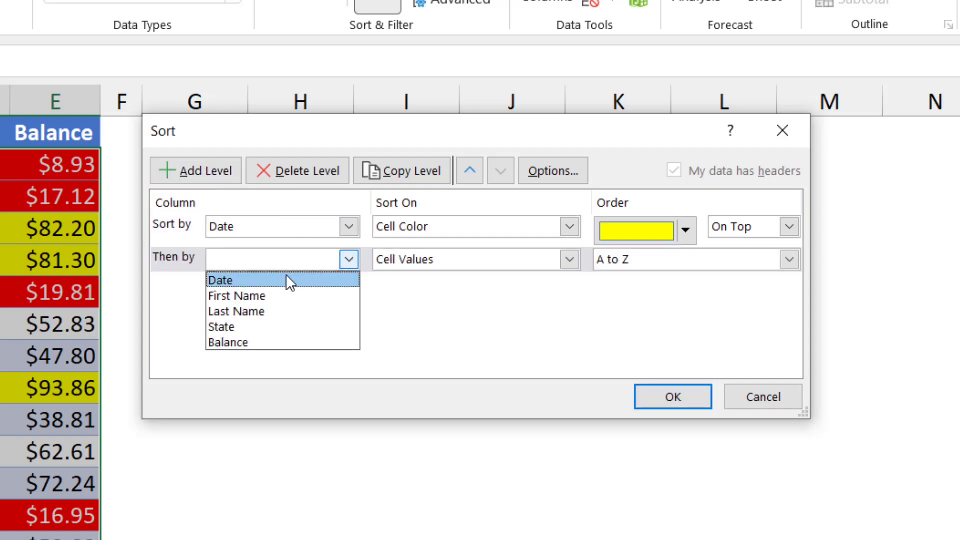
click(251, 278)
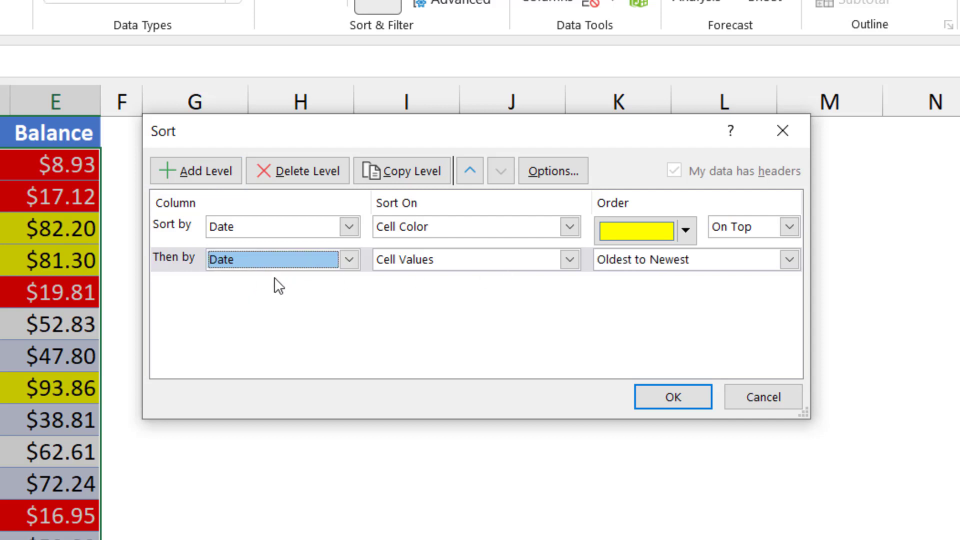
click(570, 258)
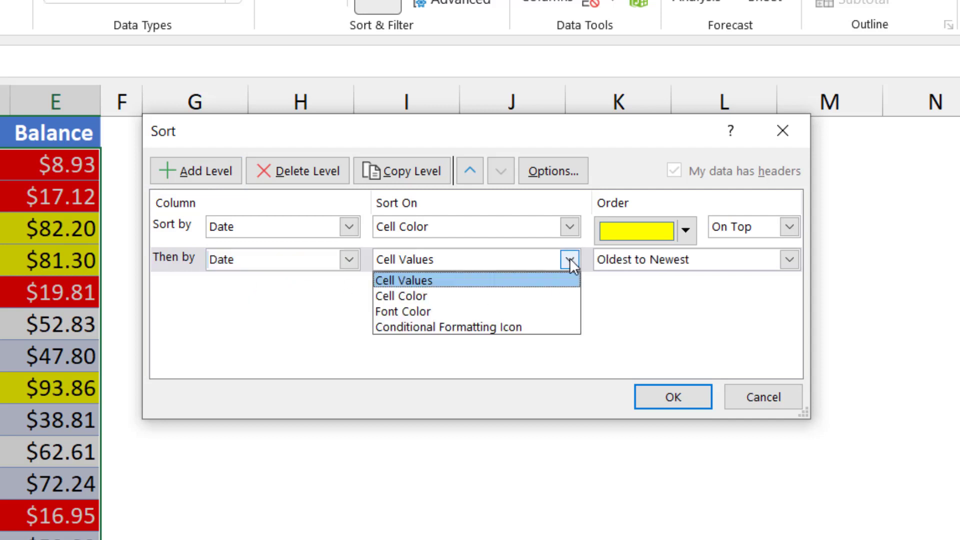
click(420, 296)
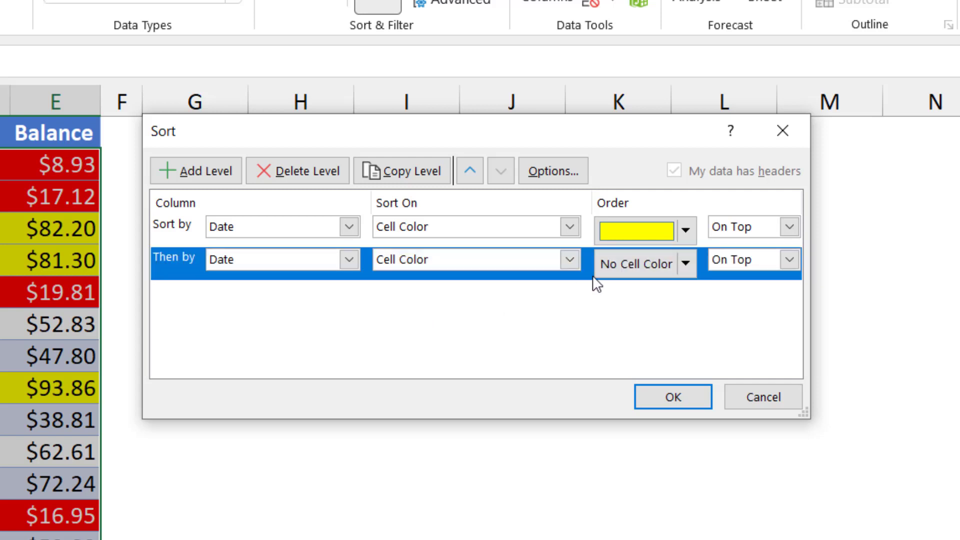
click(685, 264)
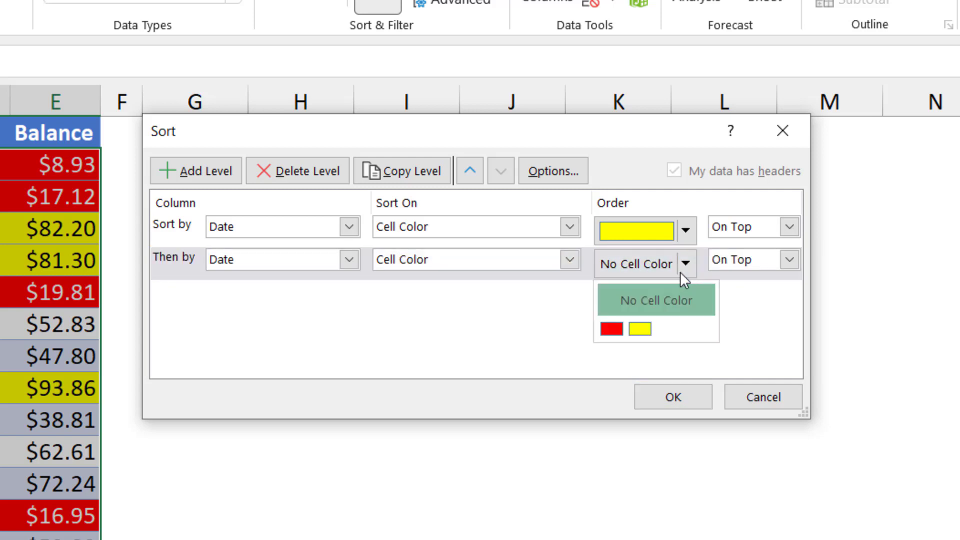
click(617, 328)
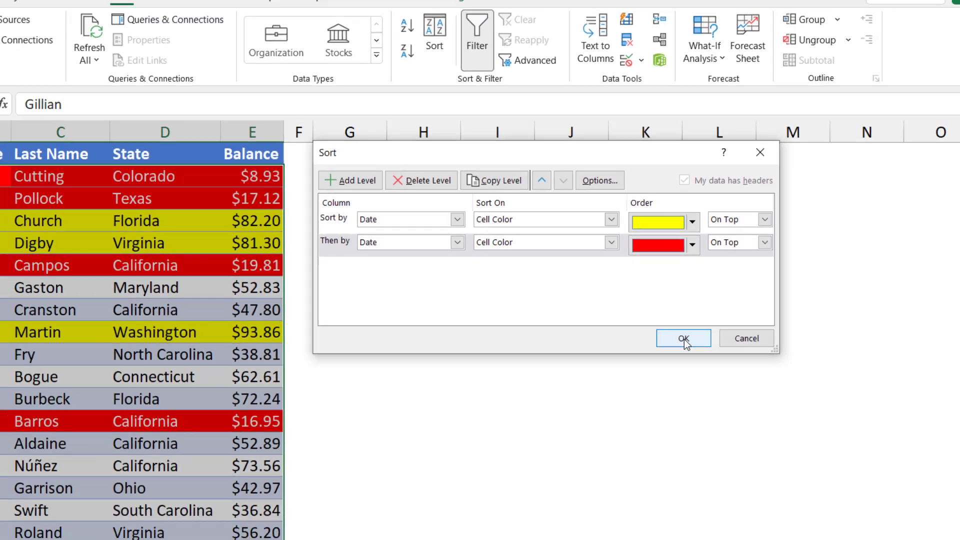
click(677, 382)
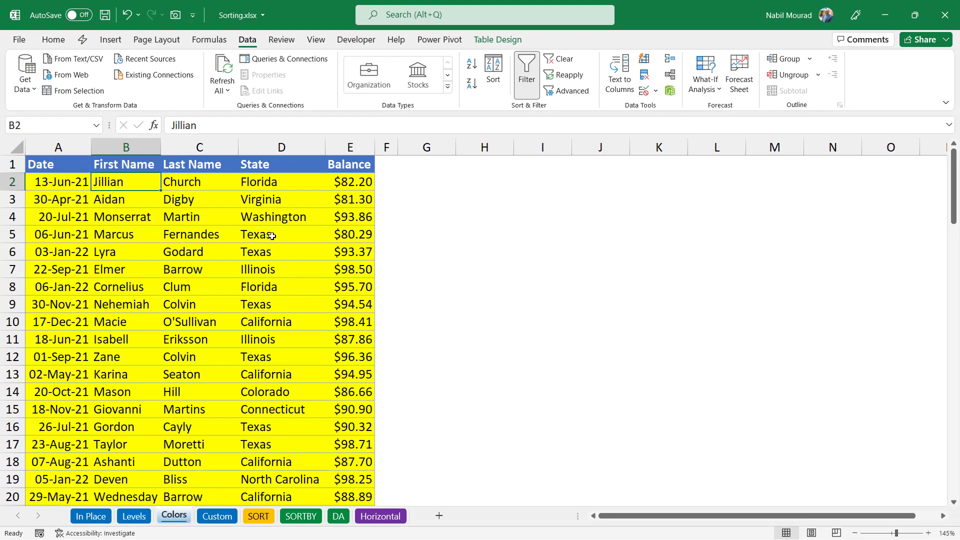
scroll(189, 198, down, 8)
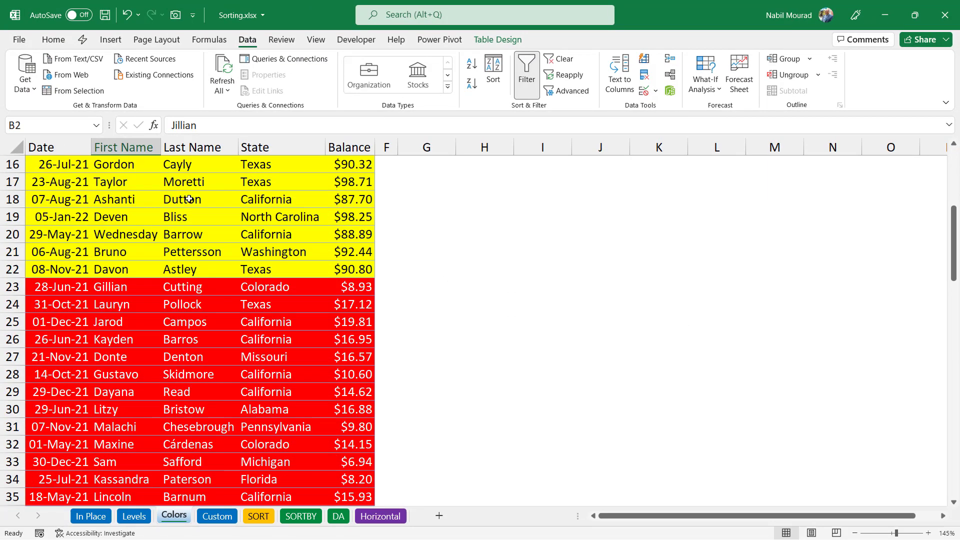
scroll(190, 198, down, 4)
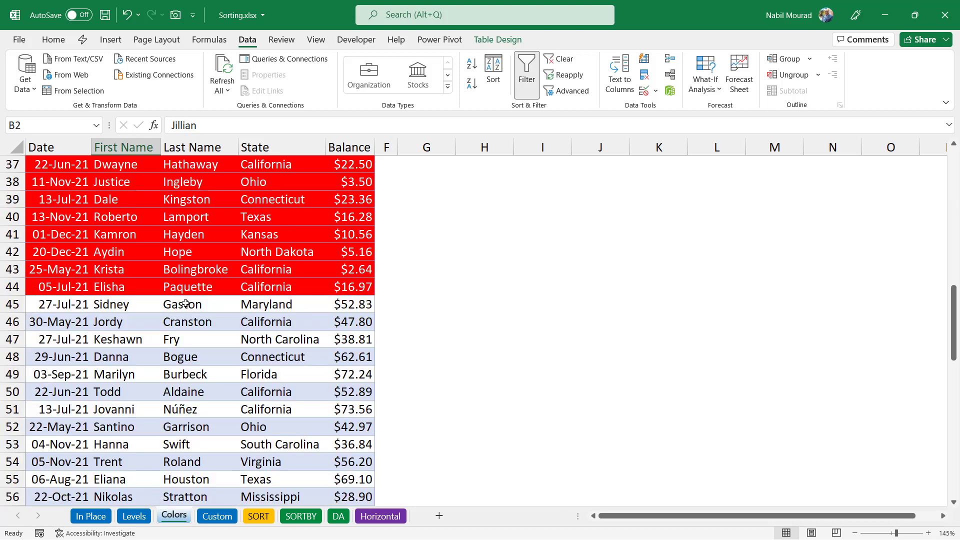
On the Custom sheet, start a custom sort of the table with Date as the sort column.
click(216, 518)
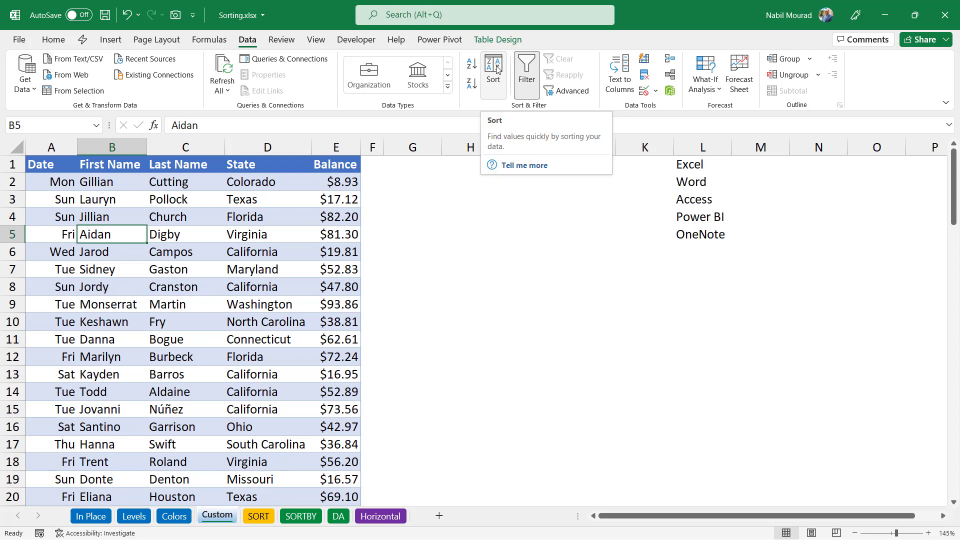
click(53, 39)
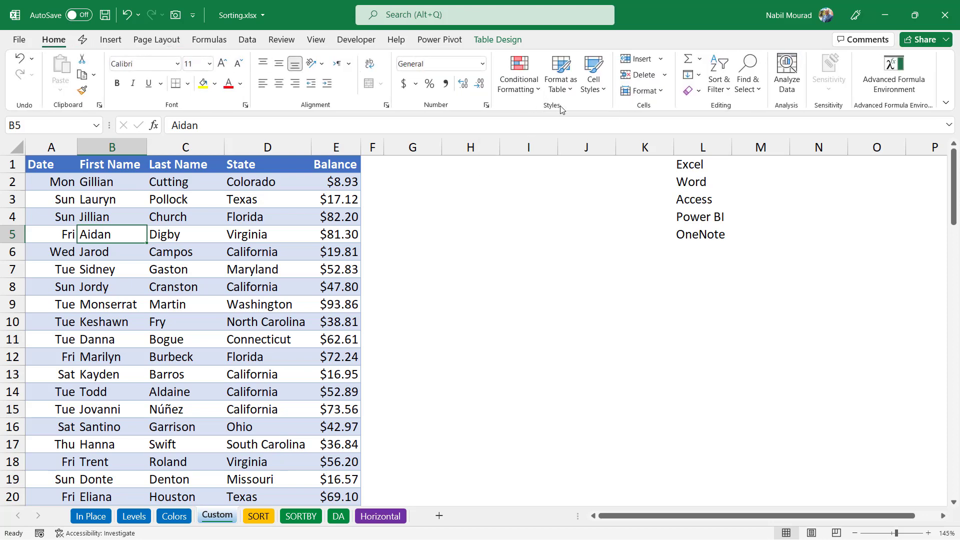
click(726, 89)
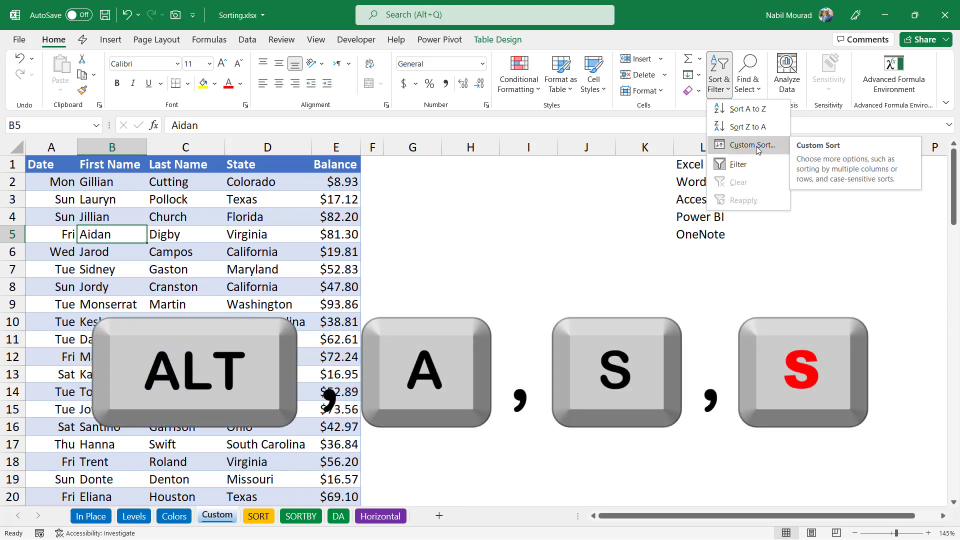
click(753, 145)
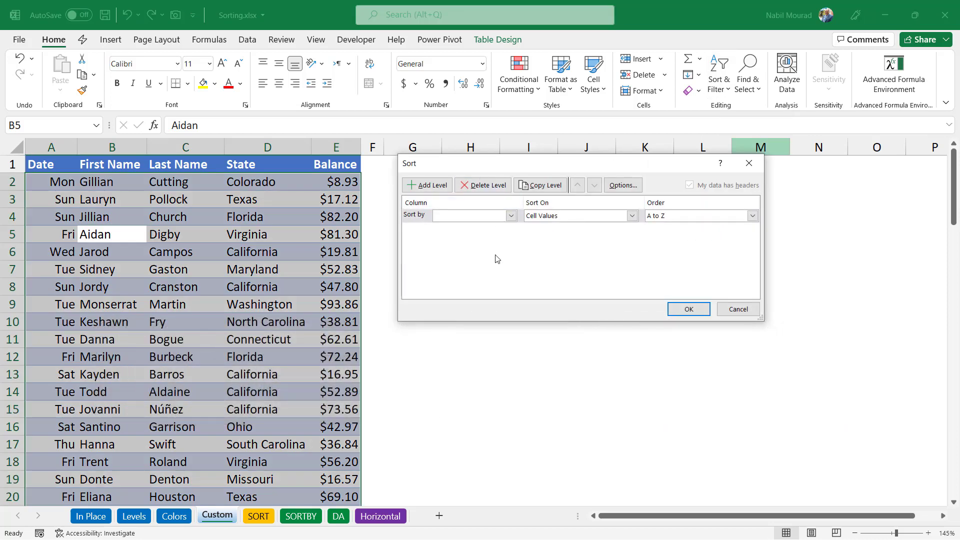
click(511, 216)
click(461, 225)
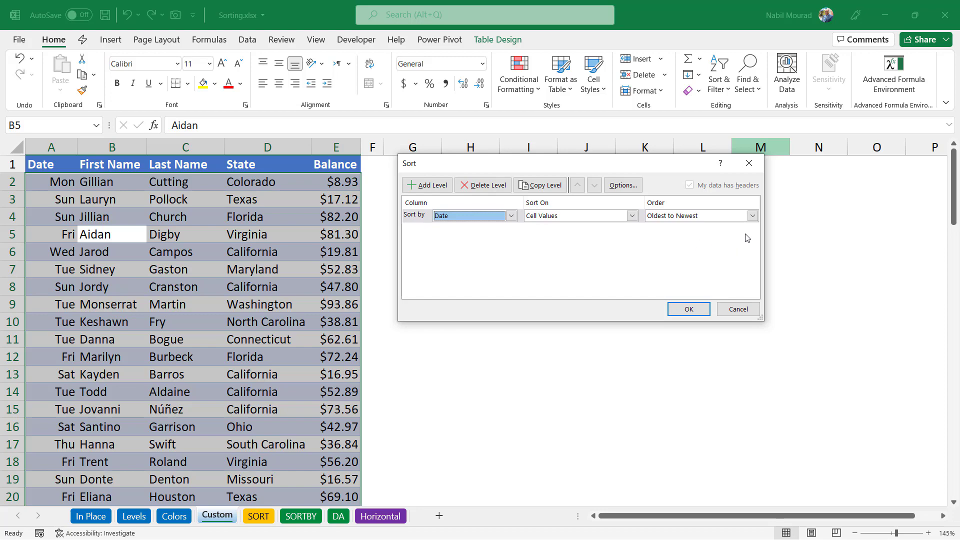
Set the Date sort order to the custom list Mon, Tue, Wed, Thu, Fri, Sat, Sun and apply the sort.
click(752, 215)
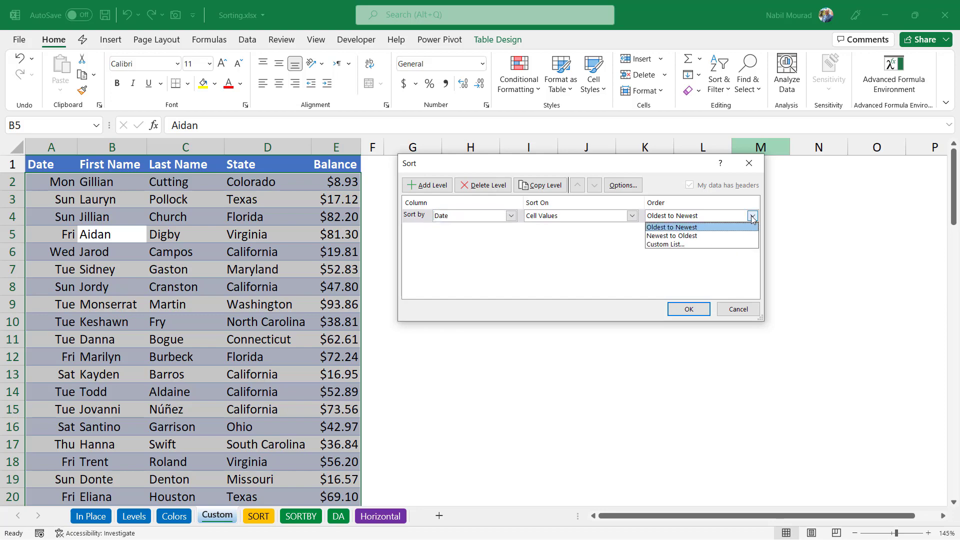
click(677, 245)
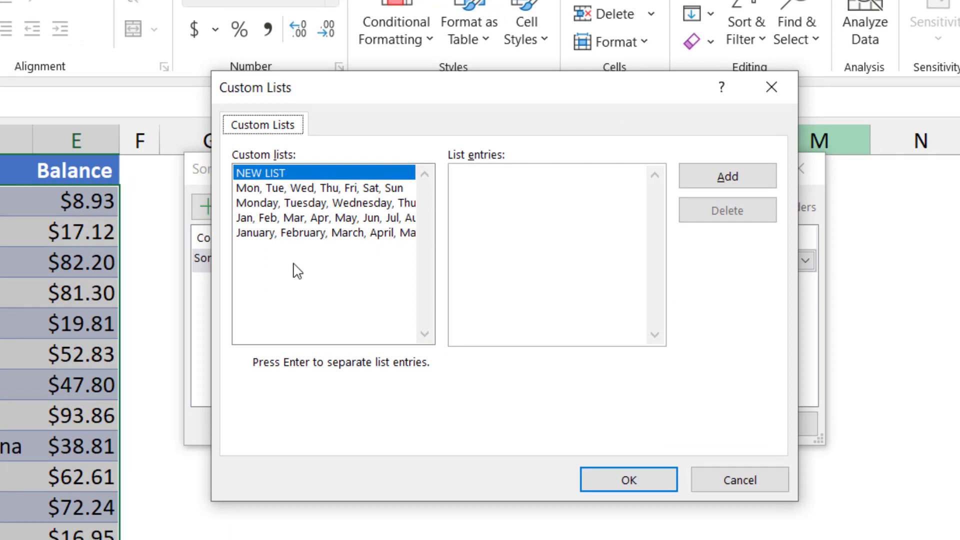
click(283, 190)
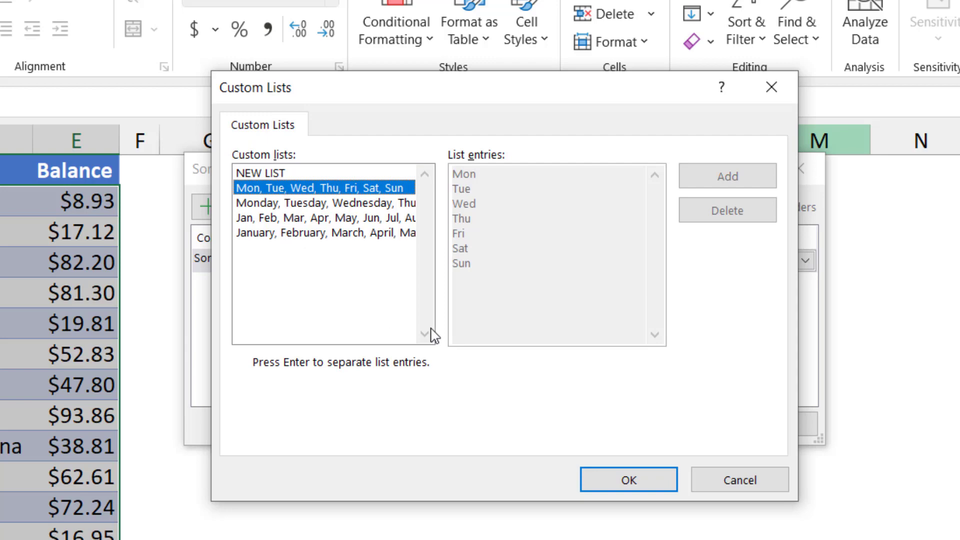
click(637, 485)
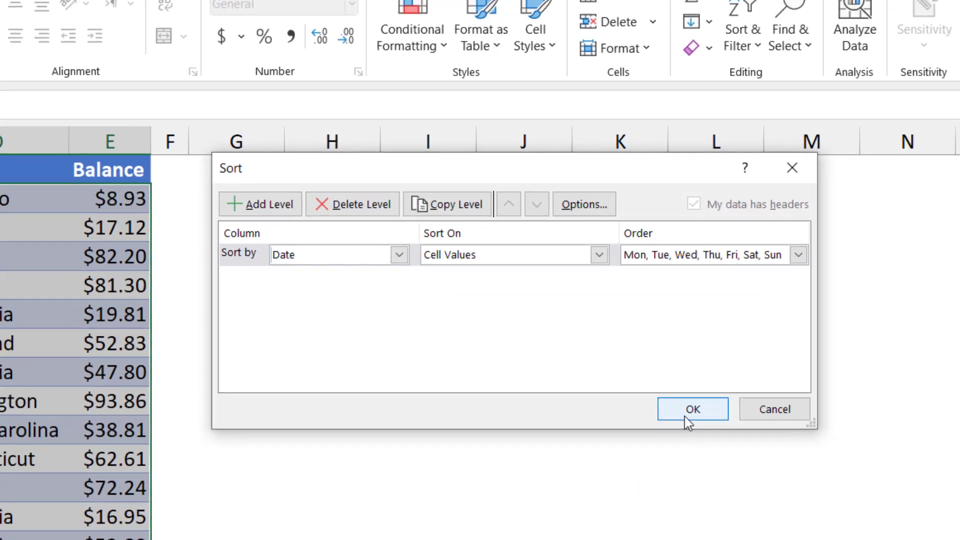
click(689, 427)
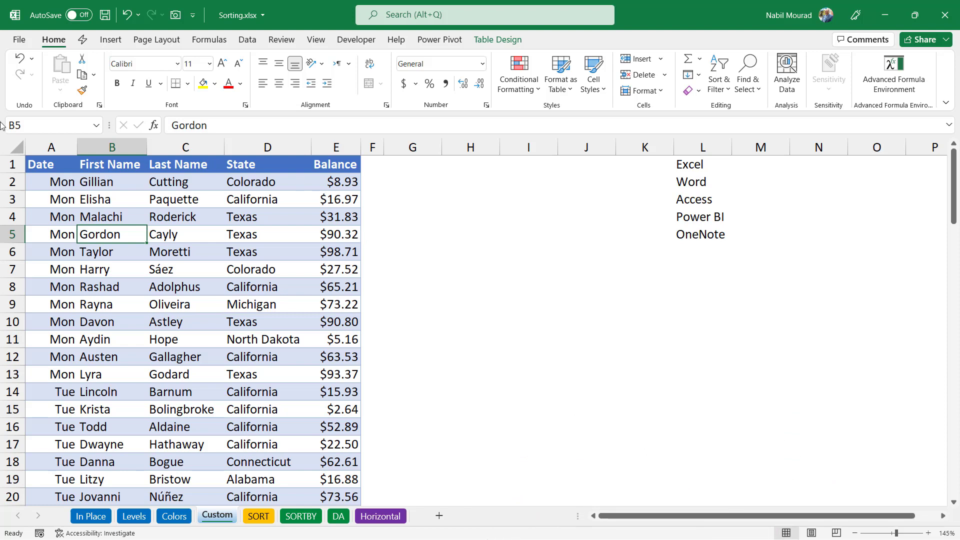
Open the custom lists editor from the advanced Excel options.
click(17, 41)
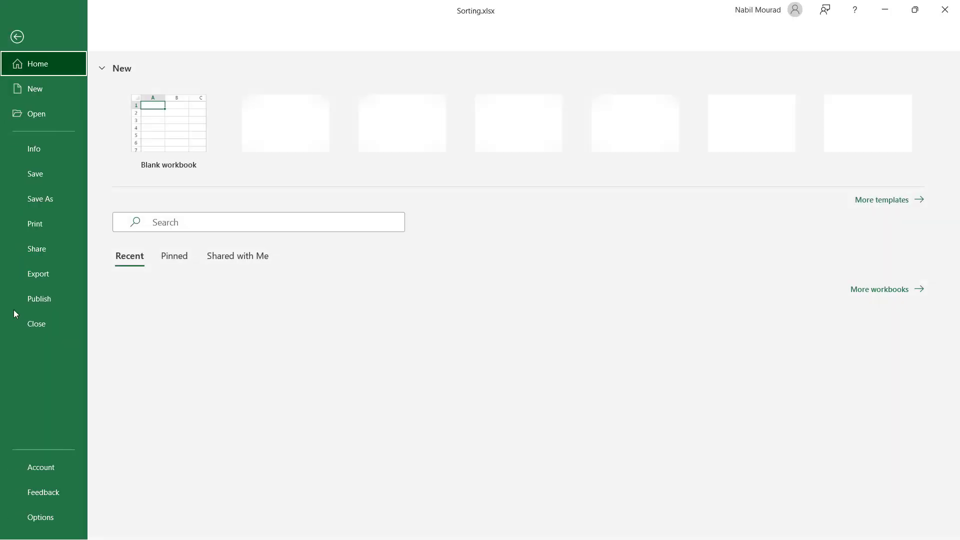
click(17, 38)
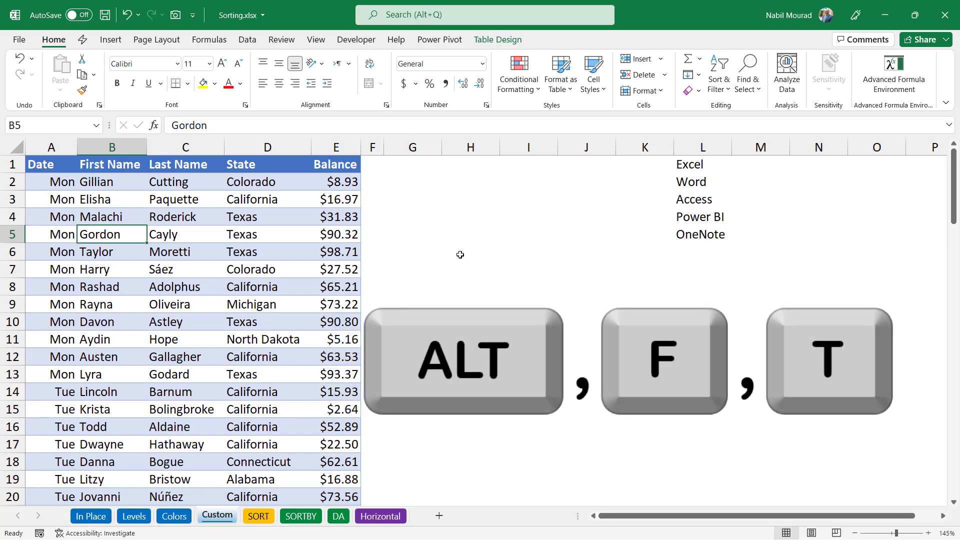
key(alt+f)
key(t)
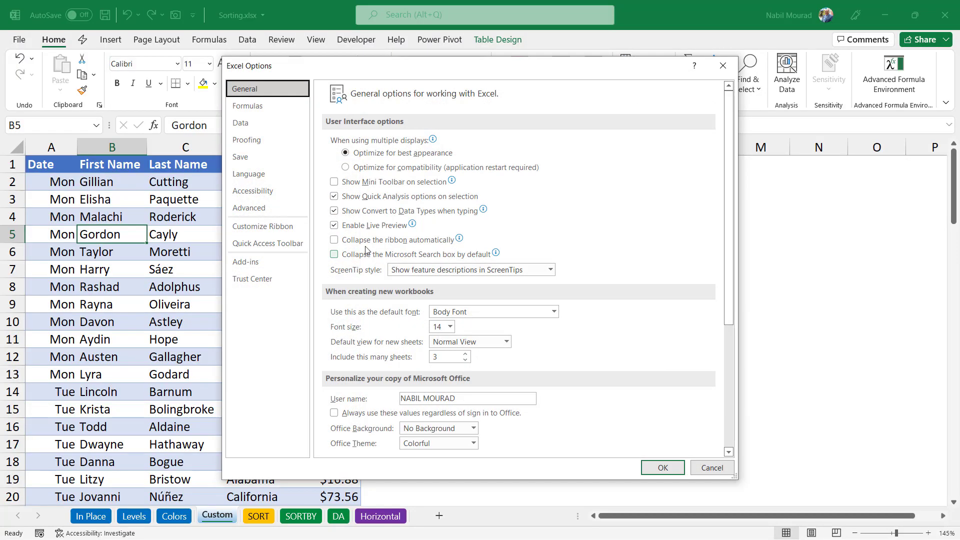
click(288, 212)
scroll(424, 254, down, 10)
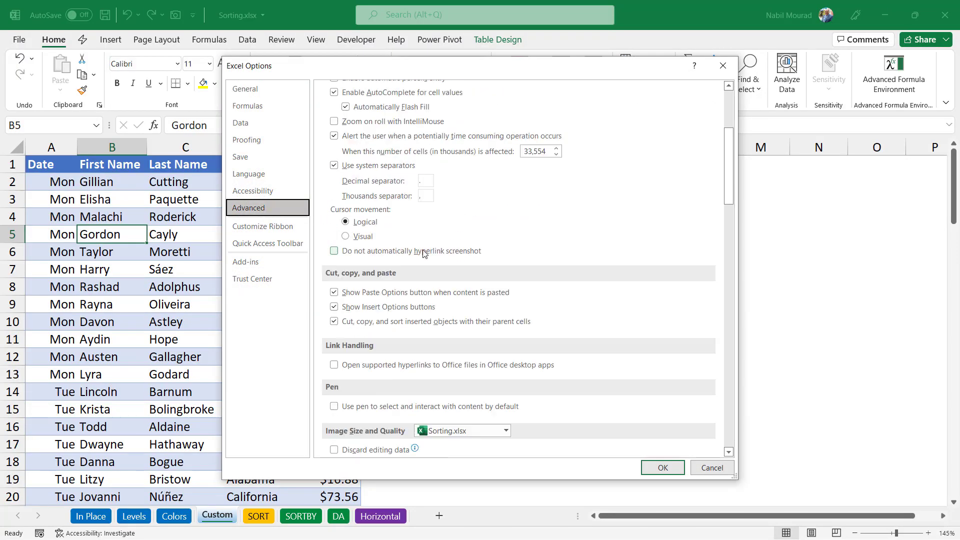
scroll(424, 254, down, 15)
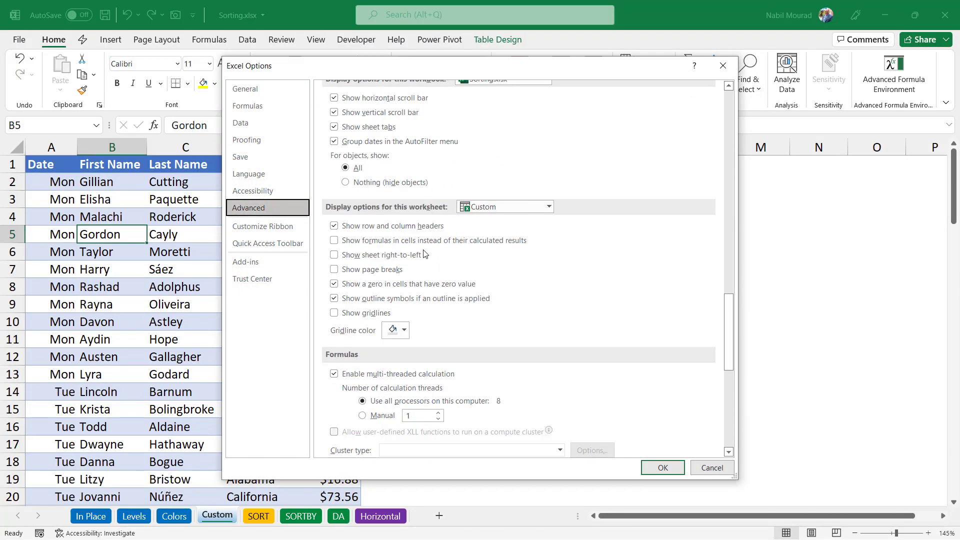
scroll(423, 253, down, 10)
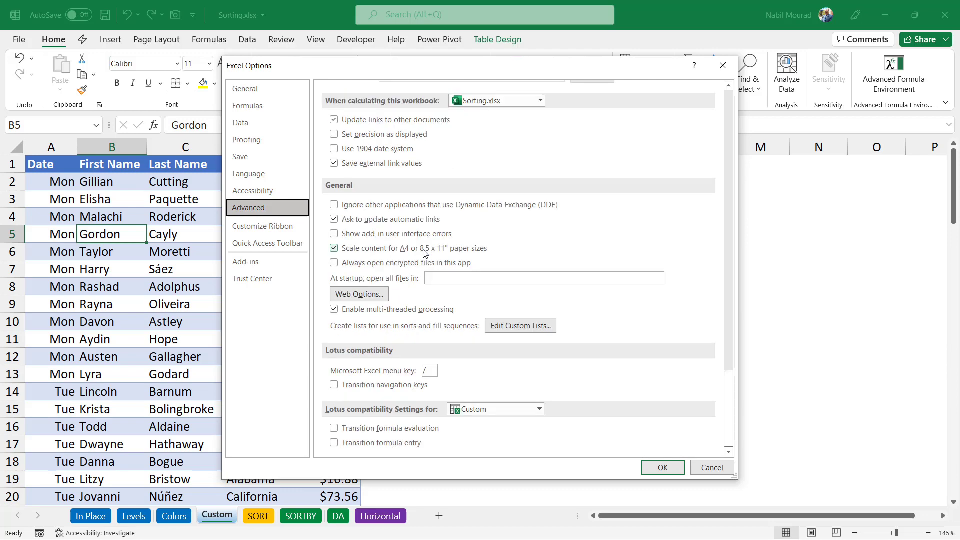
click(521, 327)
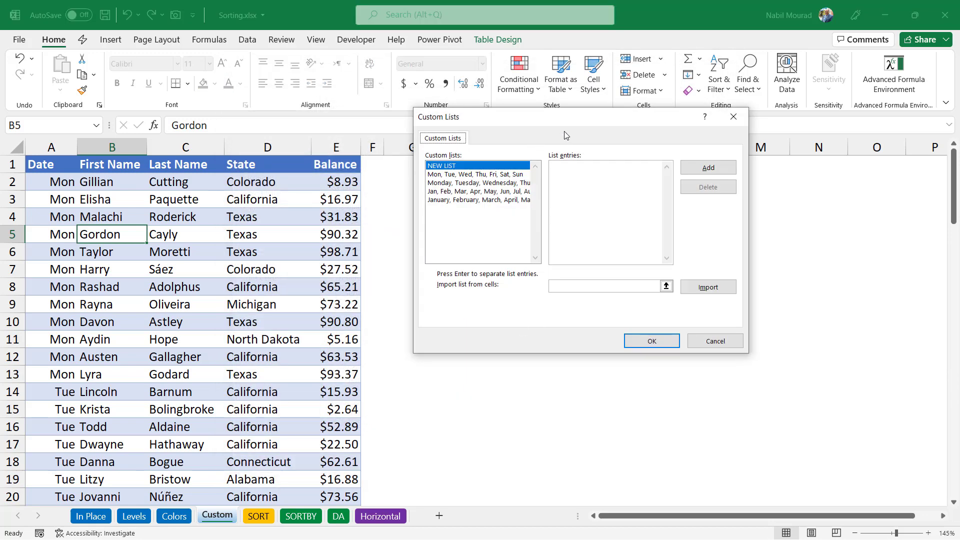
Import cells L1:L5 as a new custom list of Excel, Word, Access, Power BI and OneNote, and close the options.
drag(578, 120, 440, 120)
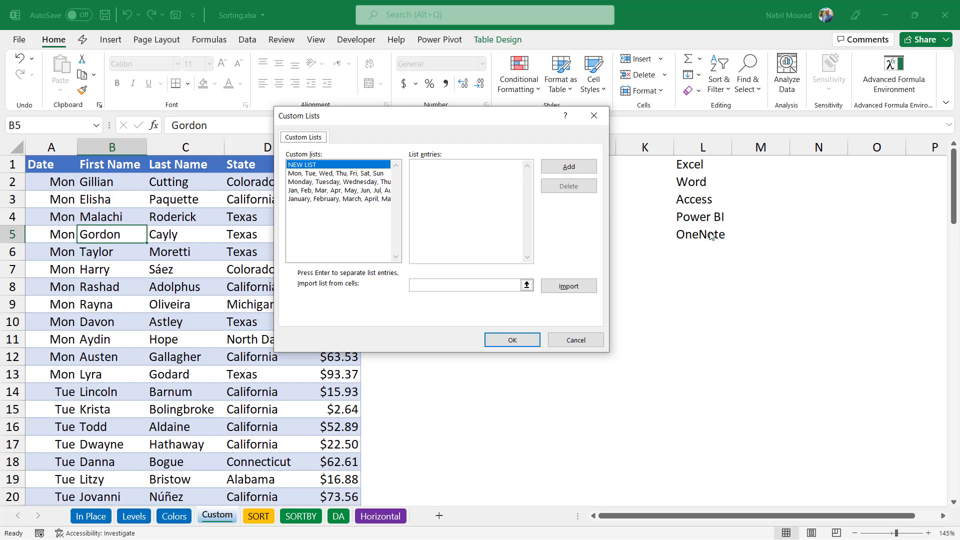
click(430, 287)
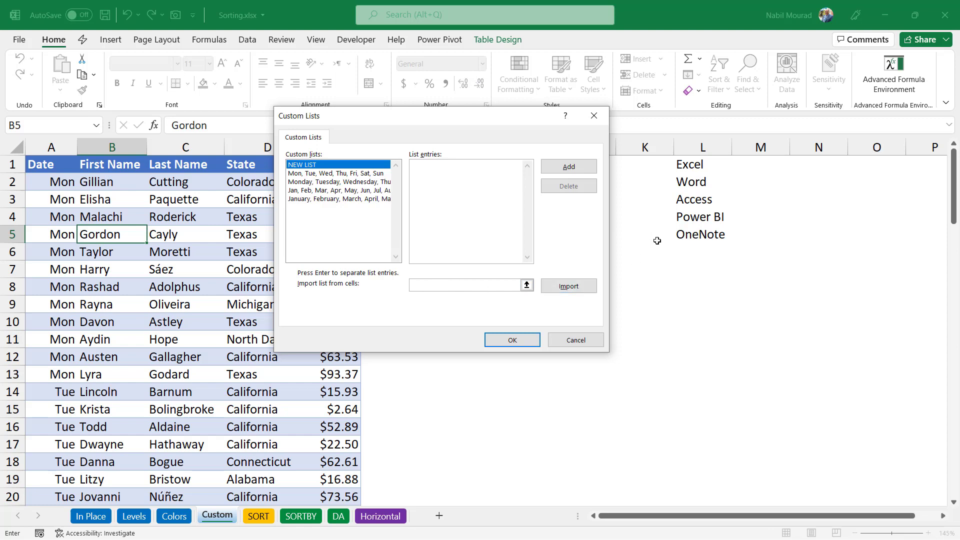
drag(689, 164, 698, 234)
click(570, 286)
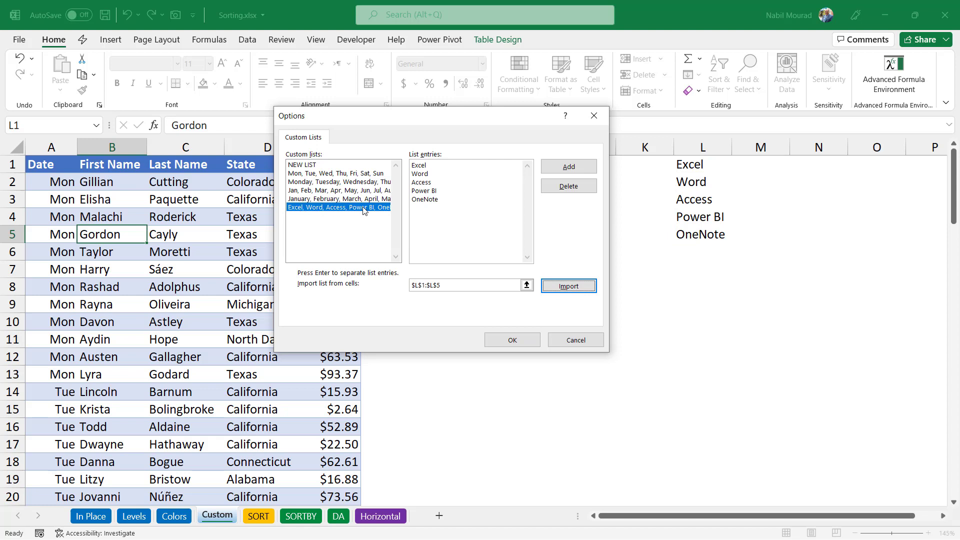
click(510, 340)
click(724, 64)
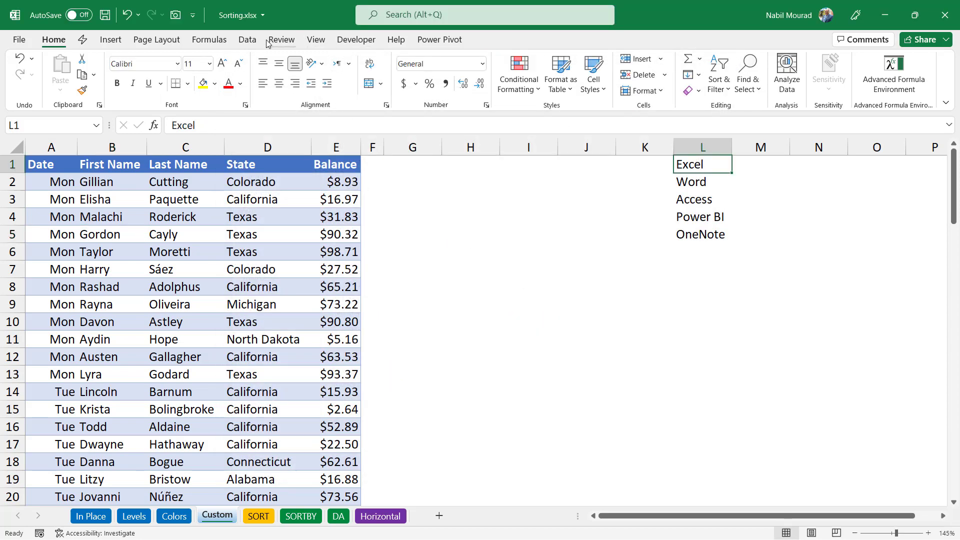
Sort the list of program names in column L from A to Z.
click(248, 40)
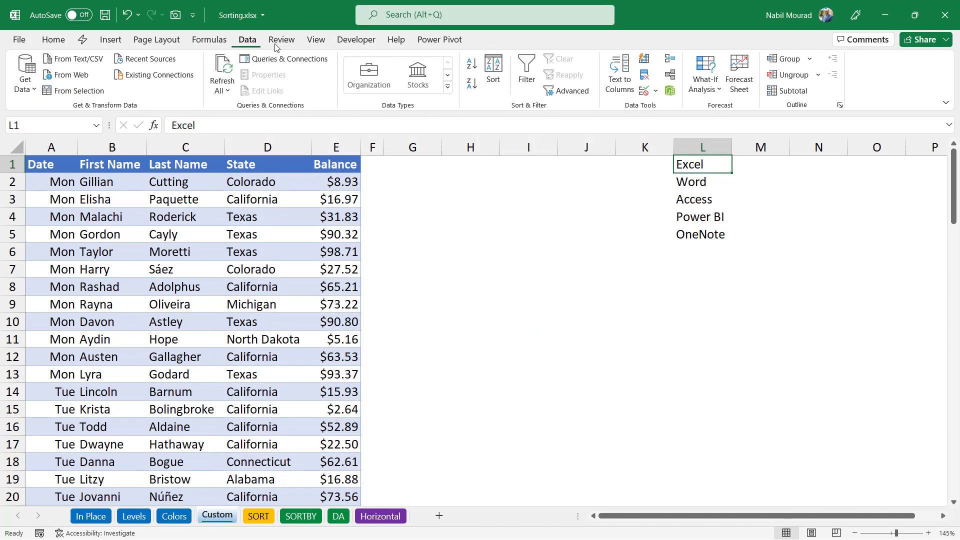
click(471, 65)
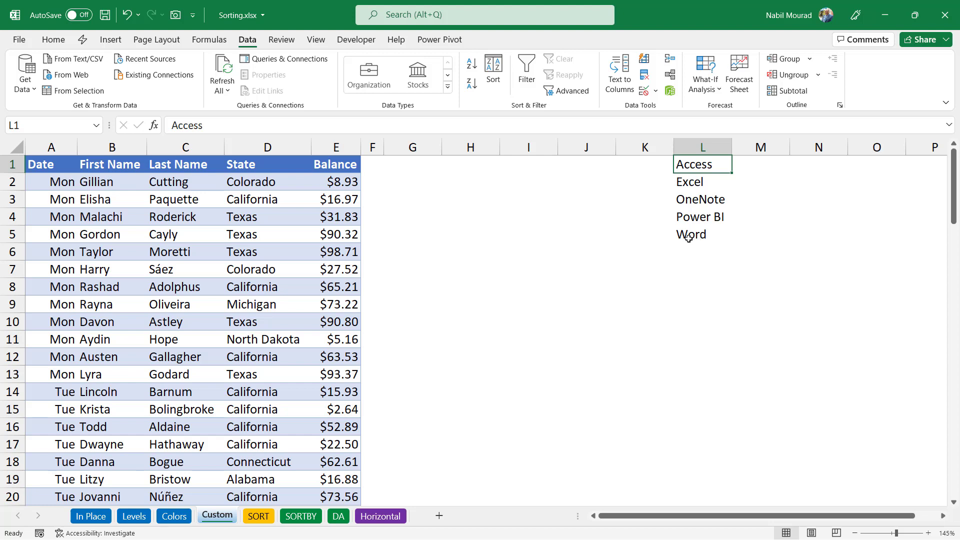
Sort column L by the custom list Excel, Word, Access, Power BI, OneNote.
key(alt+a)
key(s)
key(s)
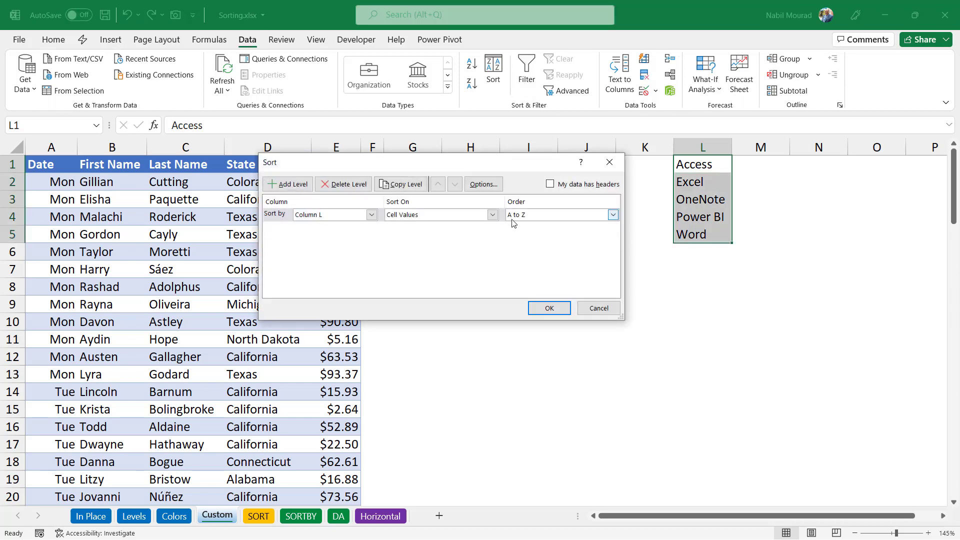
click(613, 215)
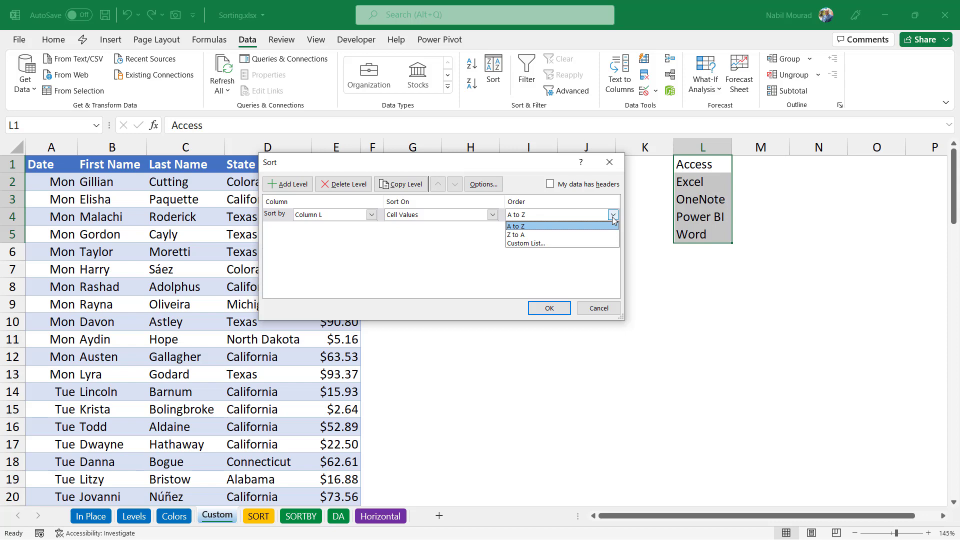
click(535, 243)
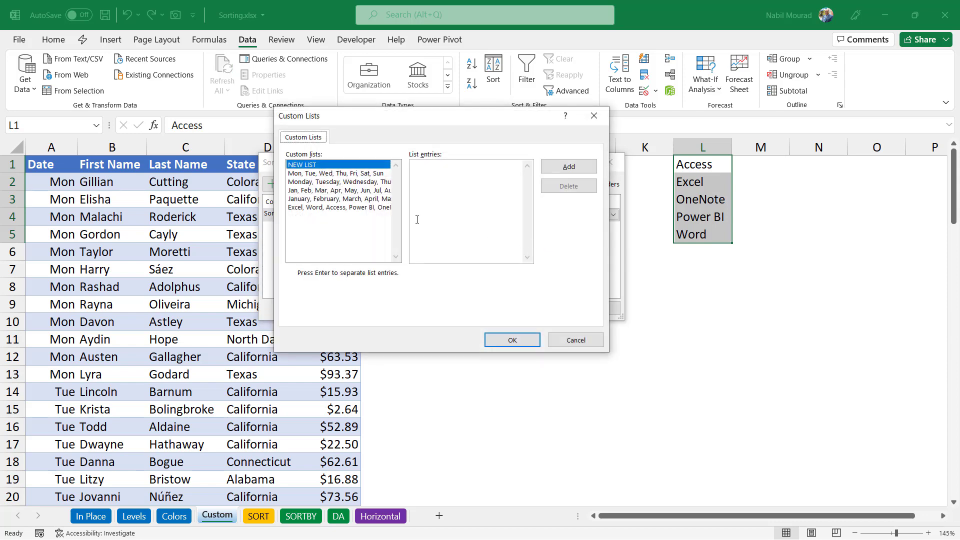
click(353, 207)
click(498, 342)
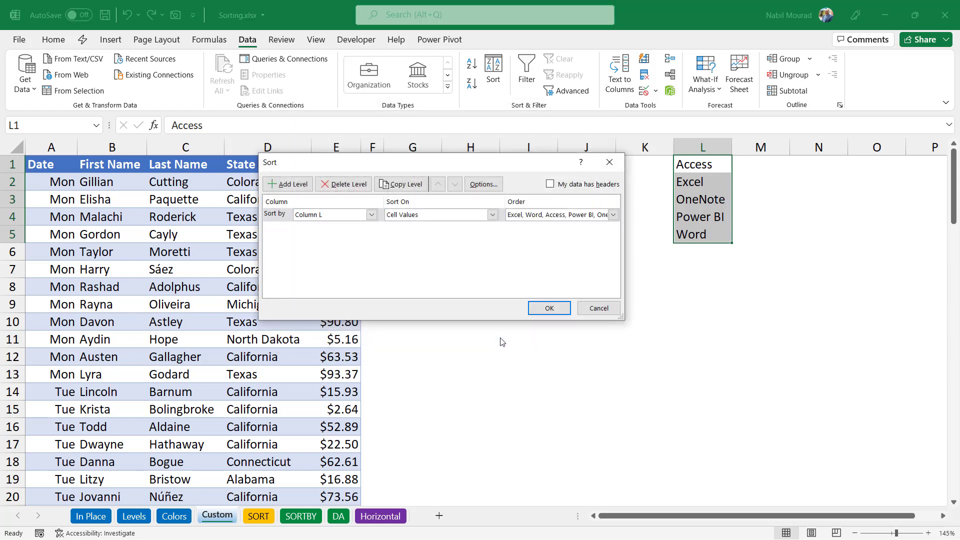
click(549, 307)
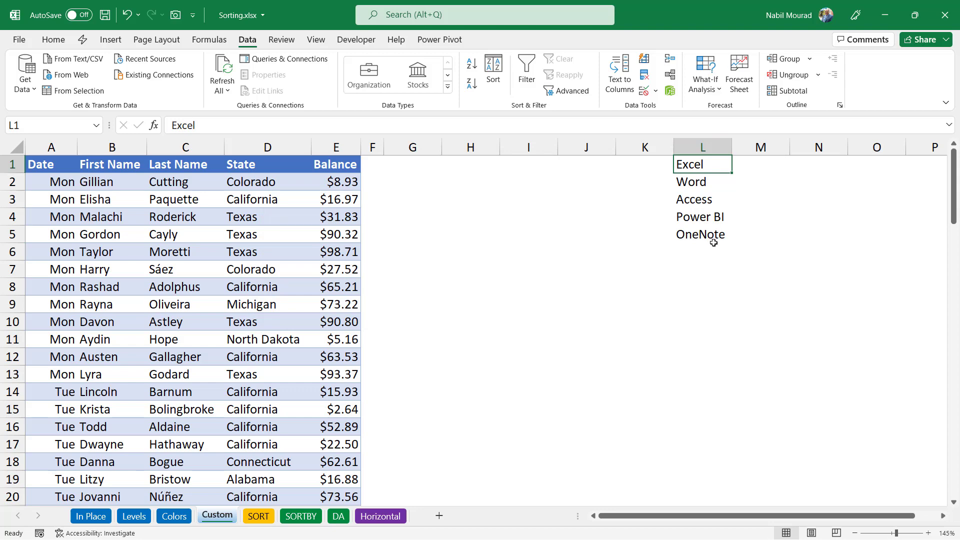
Enter January in cell I1 and autofill the months down to I7.
click(520, 165)
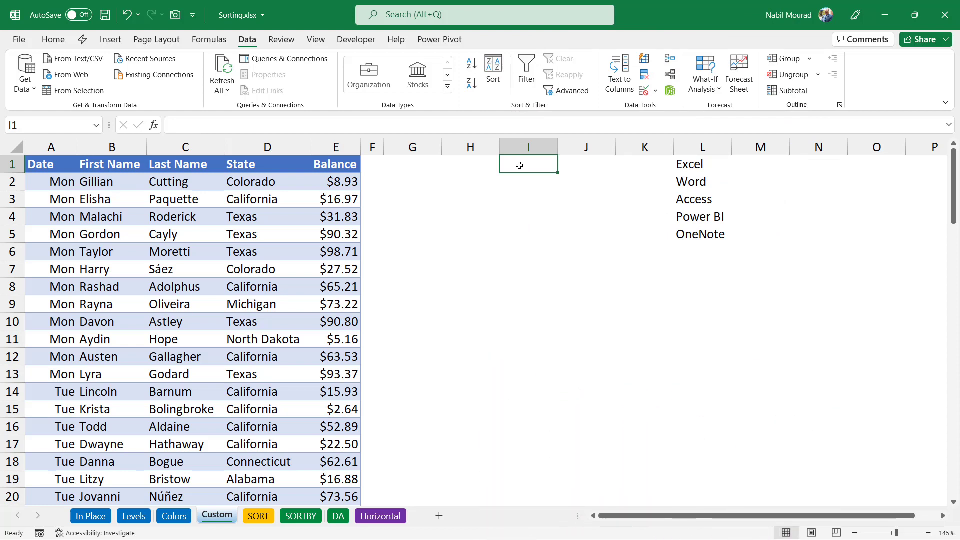
text(January)
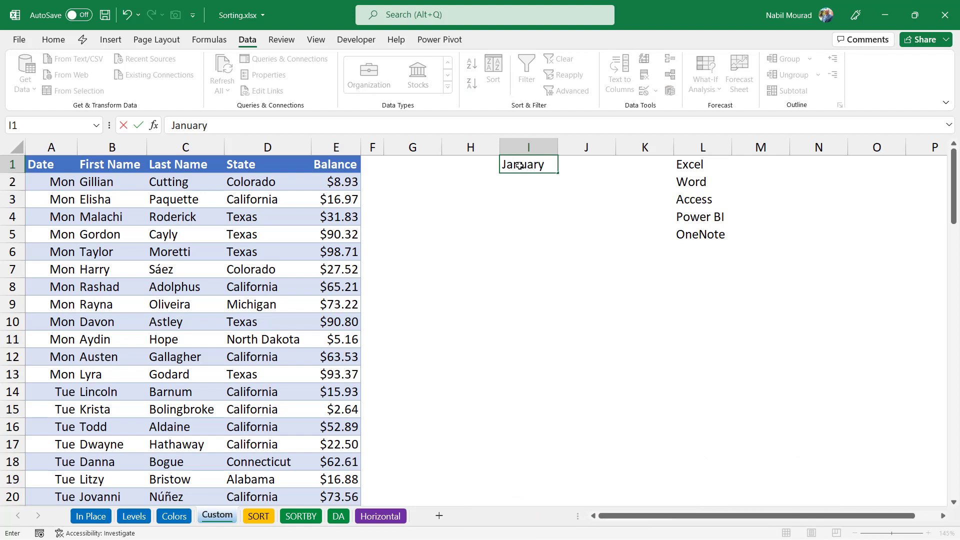
key(ctrl+Return)
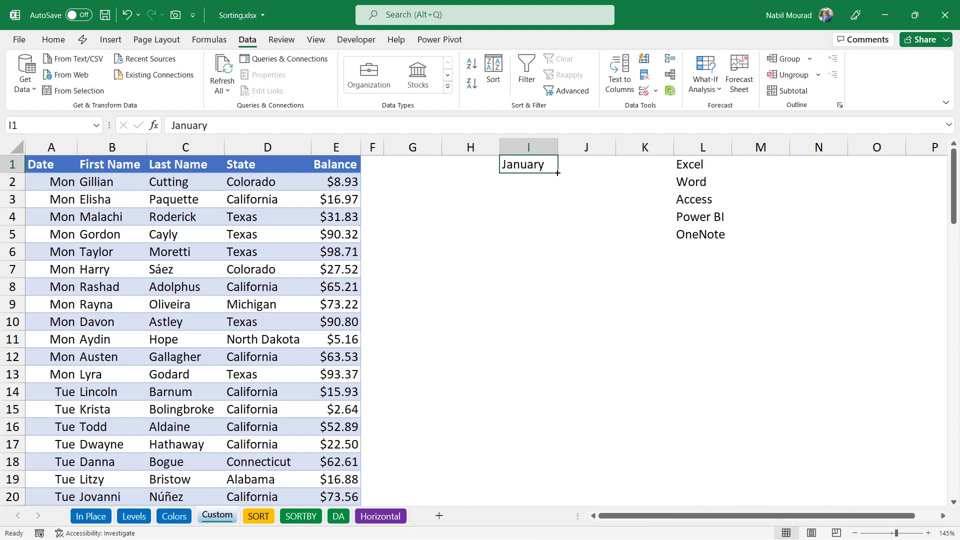
drag(558, 173, 555, 281)
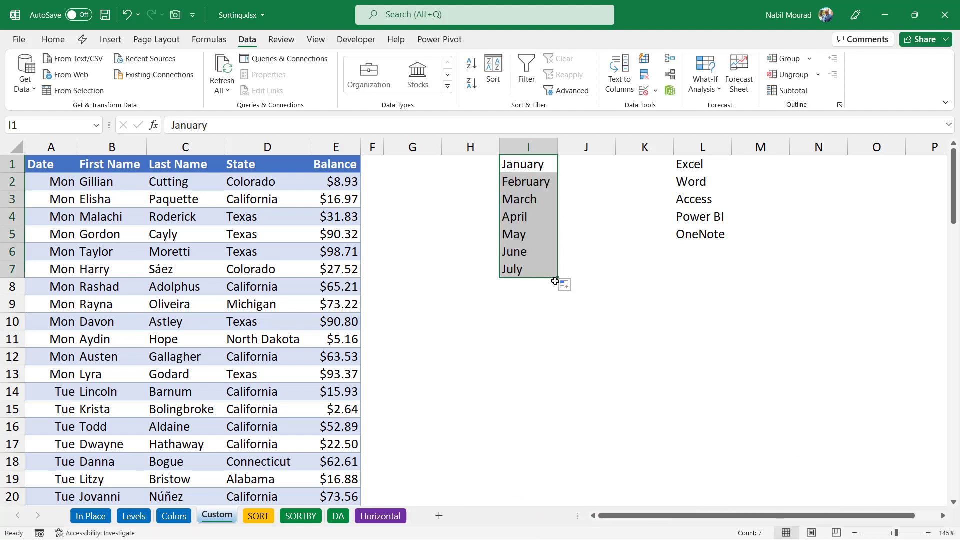
Enter Excel in cell N1 and autofill the custom list down to N11.
click(796, 170)
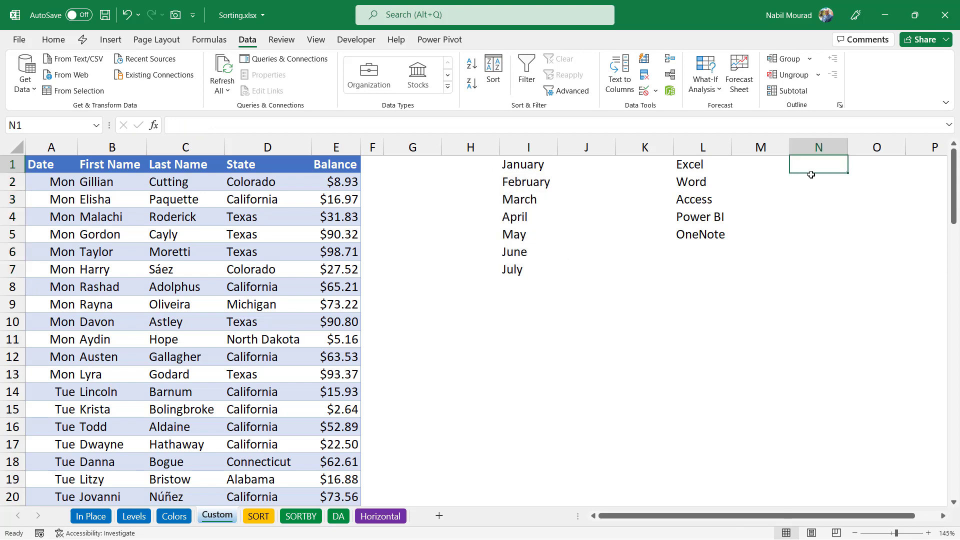
text(Excel)
drag(849, 173, 831, 340)
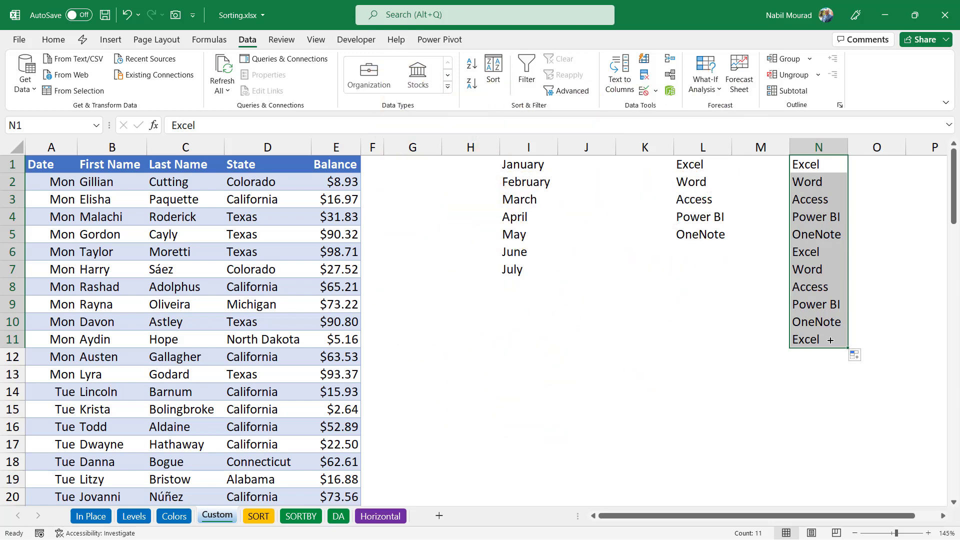
On the SORT sheet, enter =SORT(MyData) in cell F2 under the red headers.
click(255, 519)
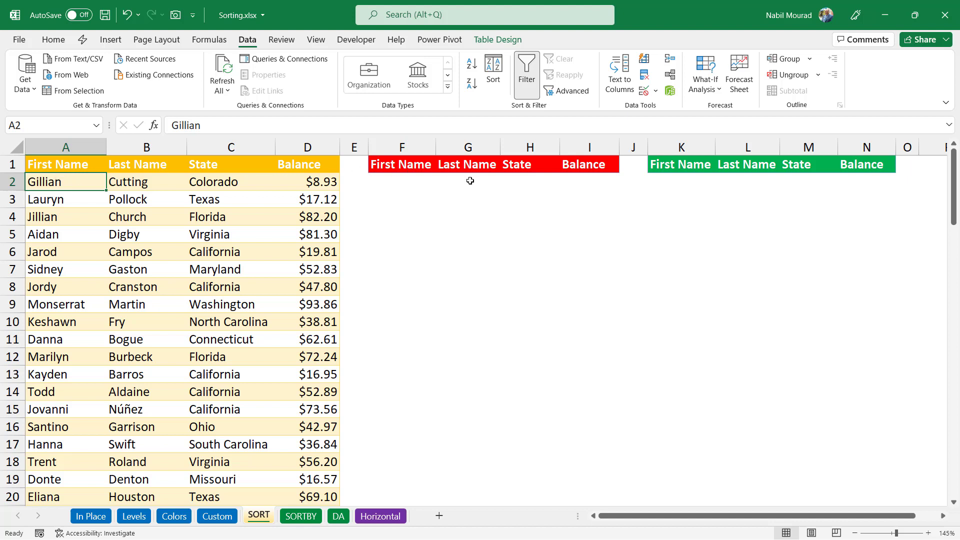
click(387, 180)
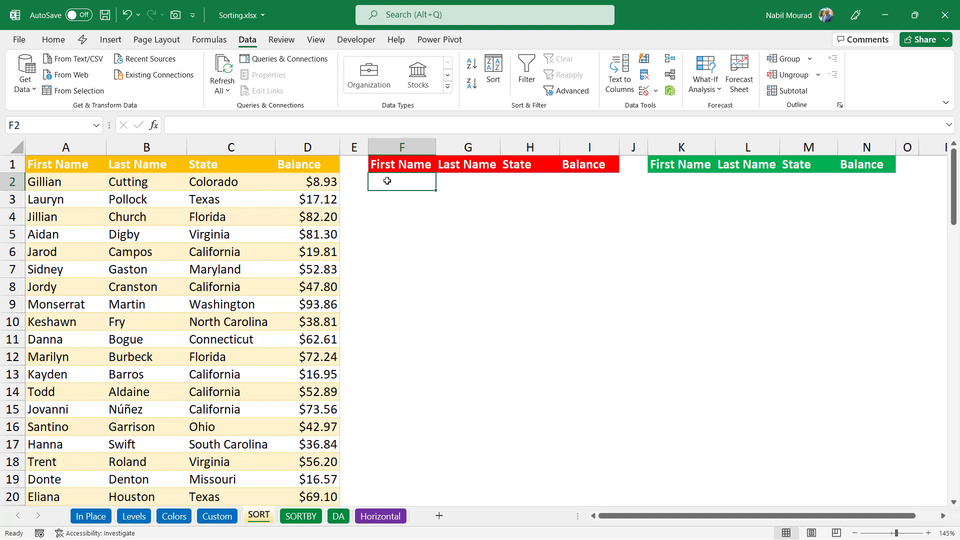
text(=sort)
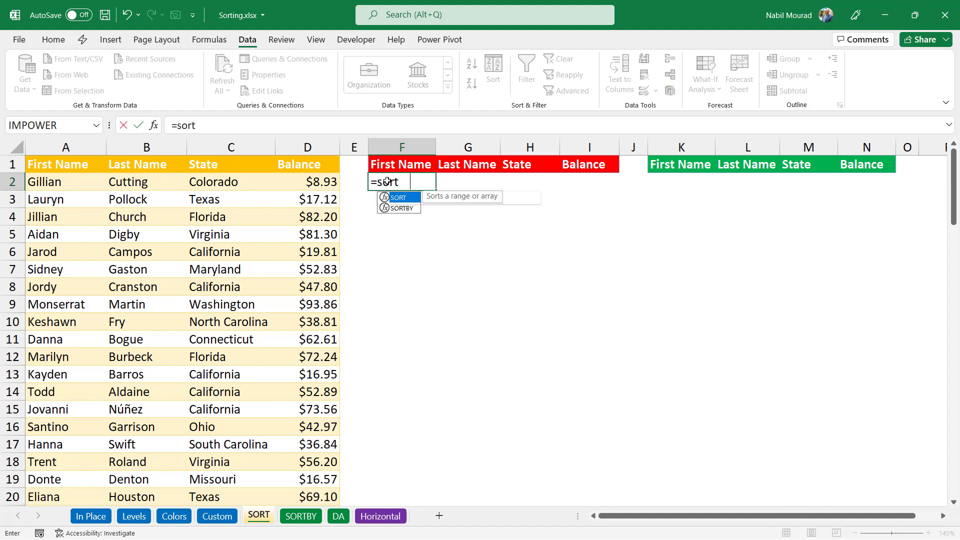
key(Tab)
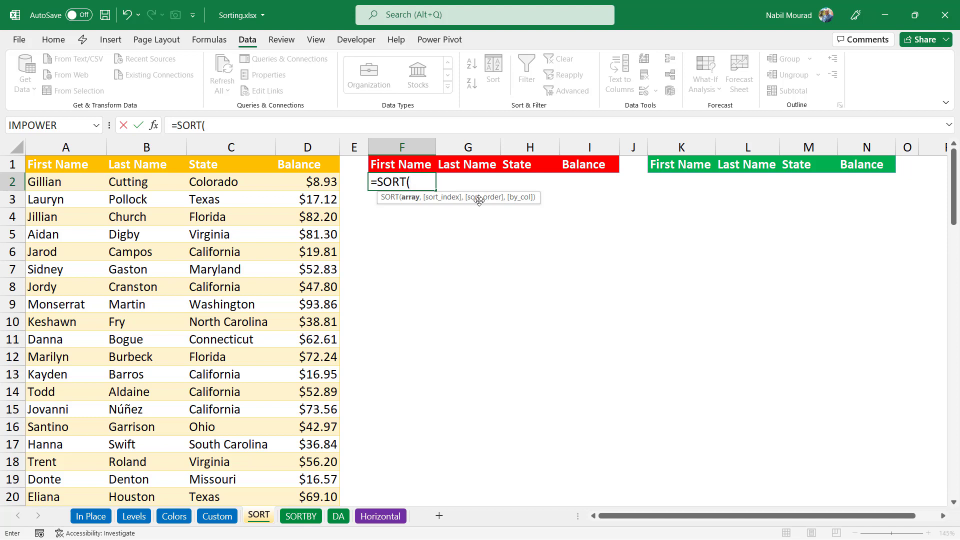
click(29, 161)
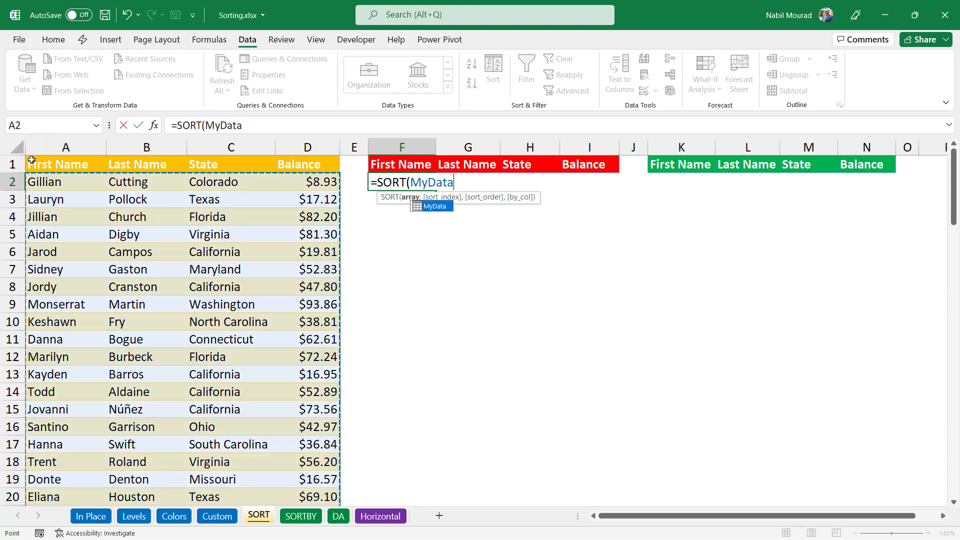
text())
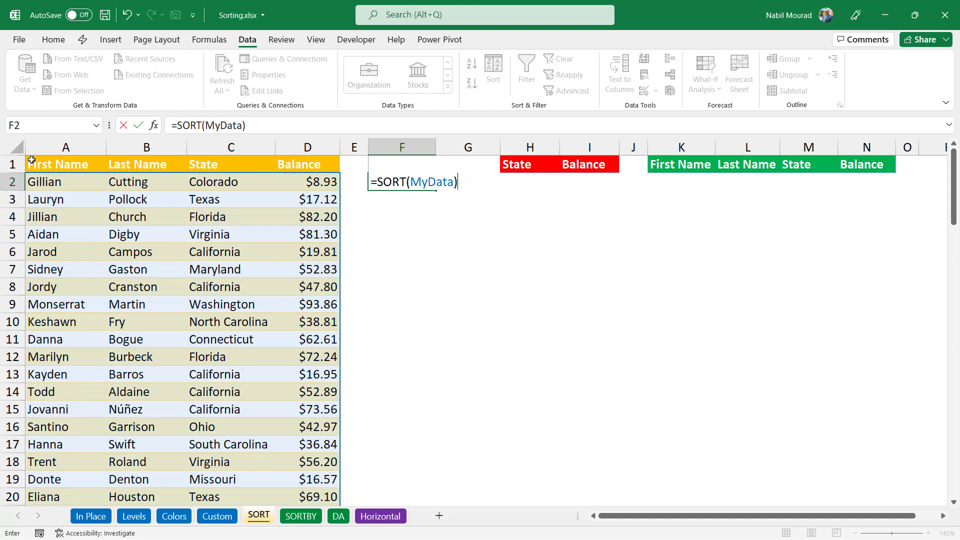
key(ctrl+Return)
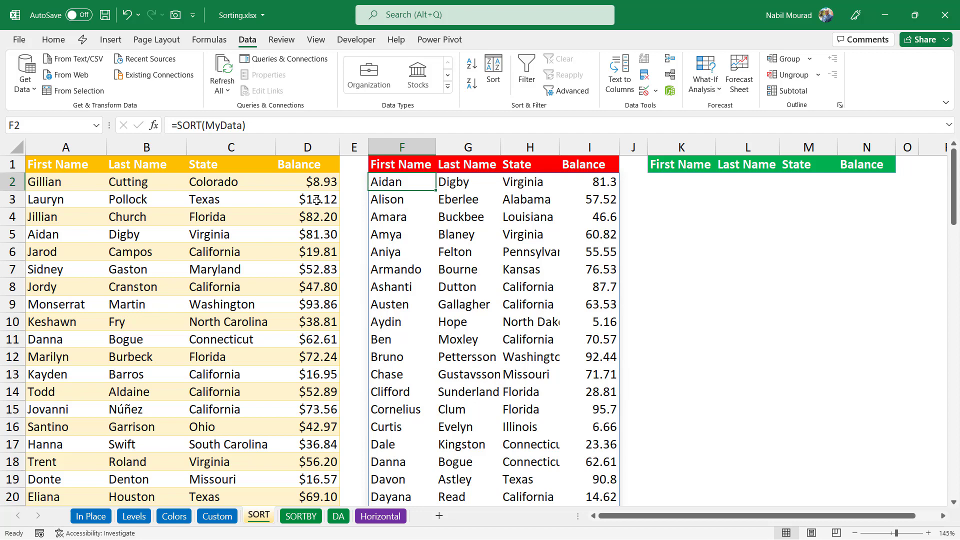
Enter =SORT(MyData,4,-1) in cell K2 to sort the table by Balance in descending order.
click(675, 179)
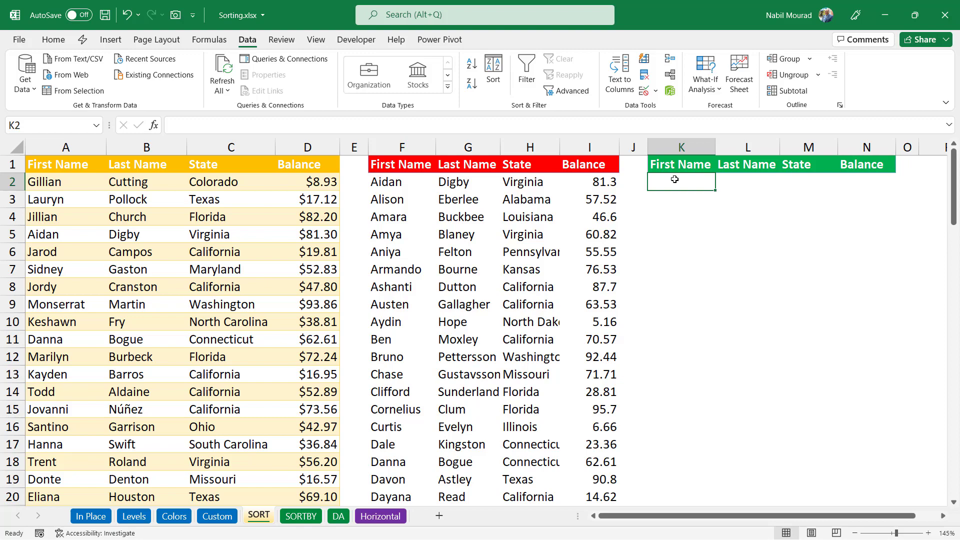
text(=sort)
key(Tab)
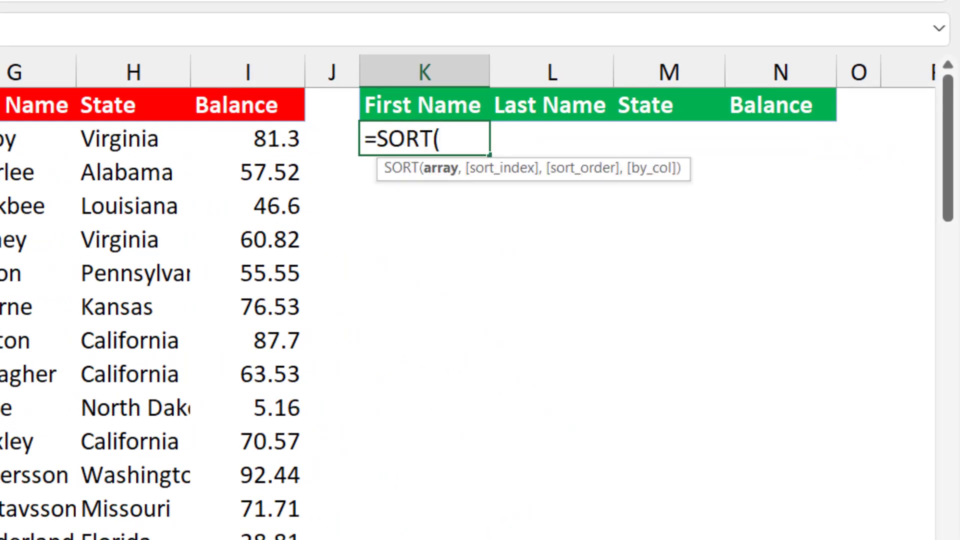
text(MyData)
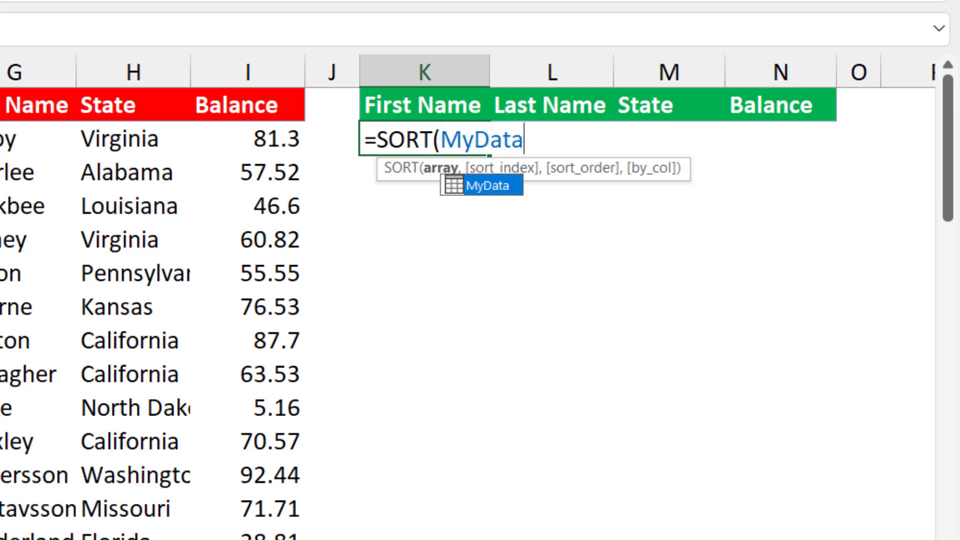
text(,)
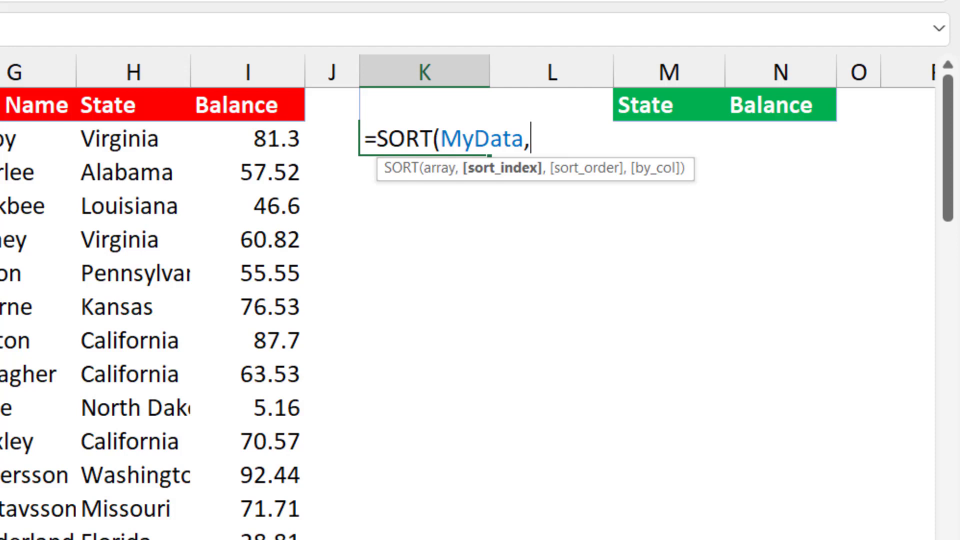
text(4,)
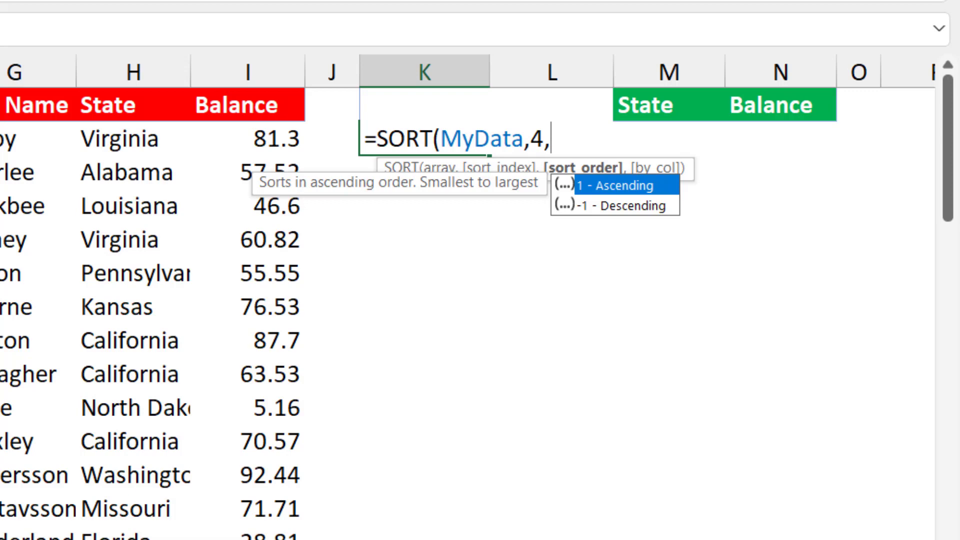
text(-1)
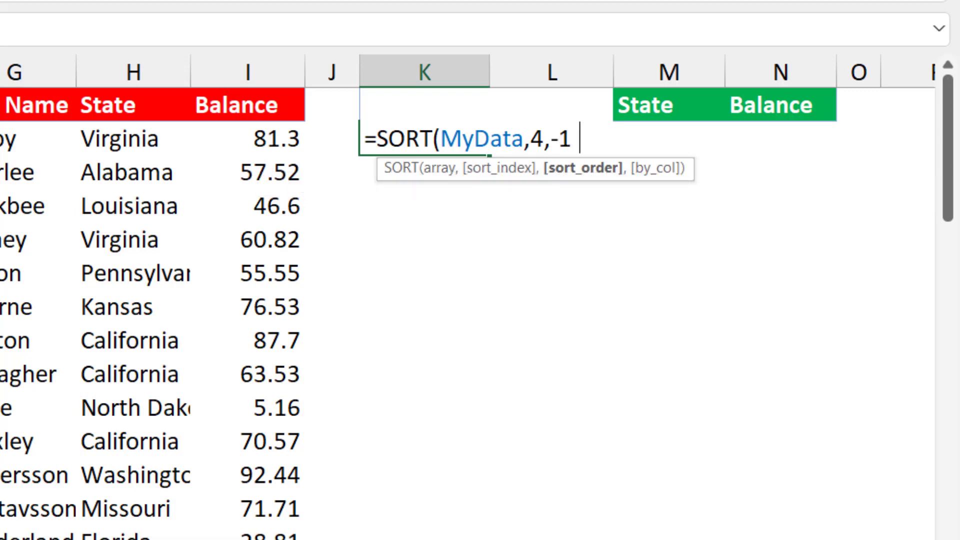
text())
key(Return)
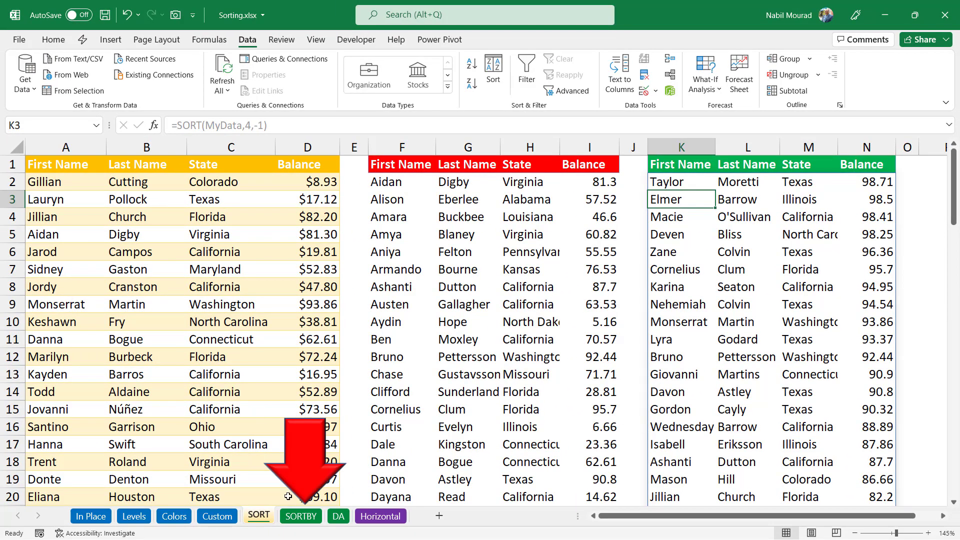
On the SORTBY sheet, enter =SORTBY(Source8,Source8[State],1,Source8[Balance],-1) in cell F2 to sort by State ascending and Balance descending.
click(307, 524)
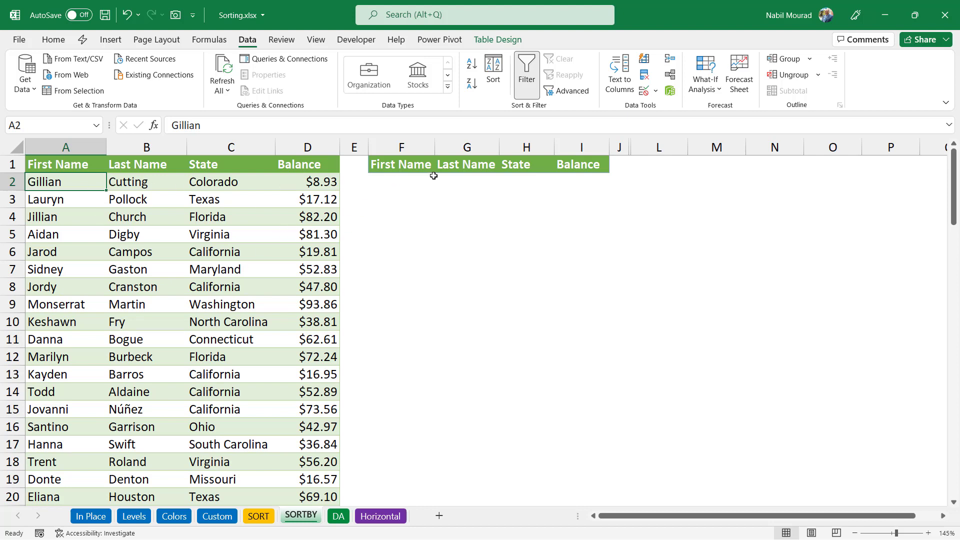
click(399, 181)
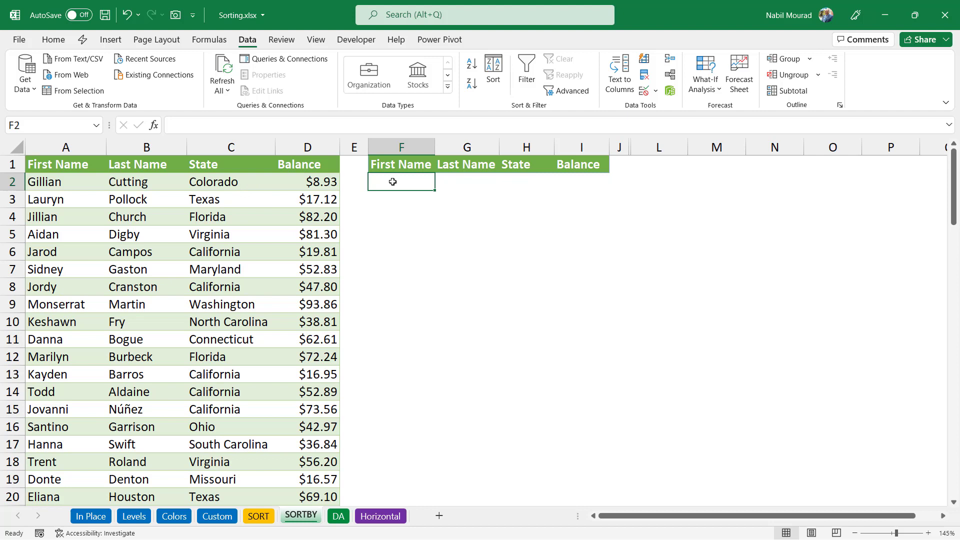
text(=sortb)
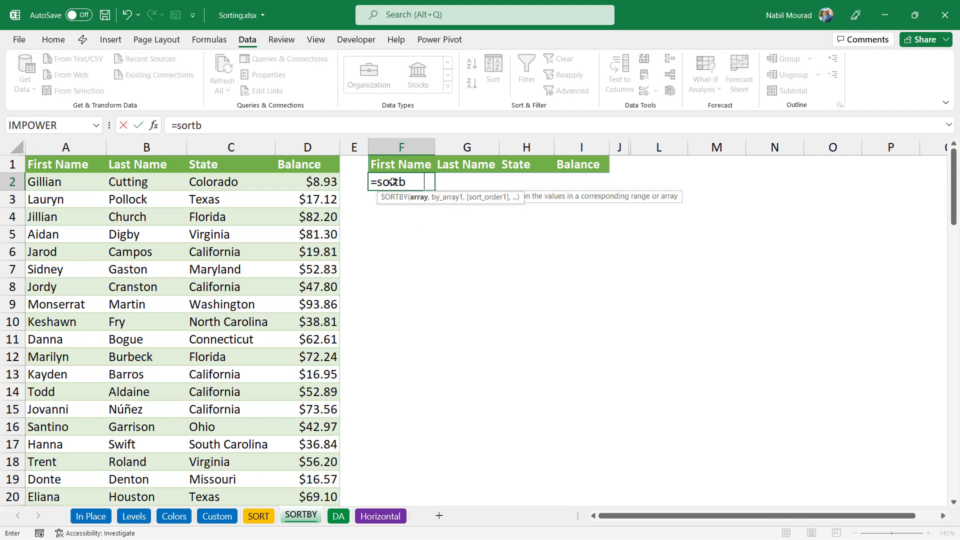
key(Tab)
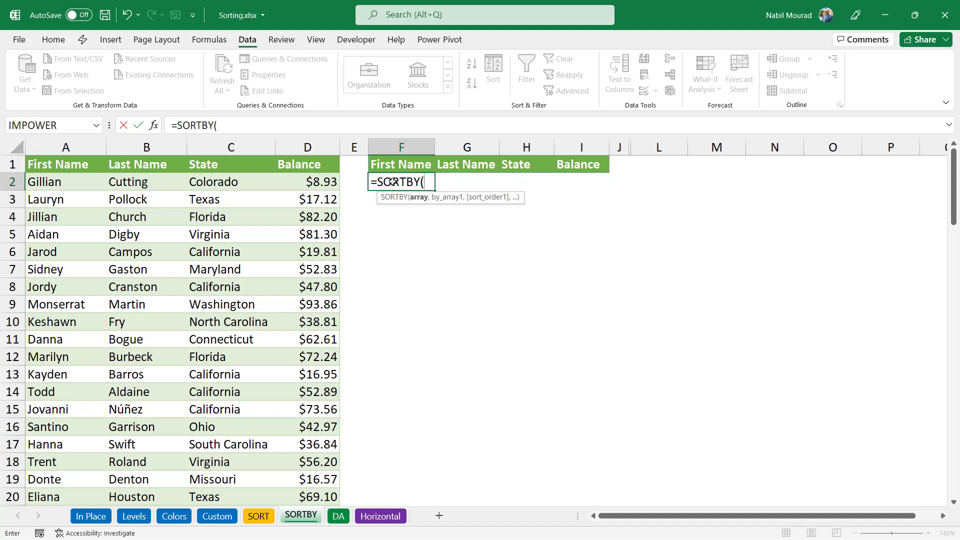
click(24, 155)
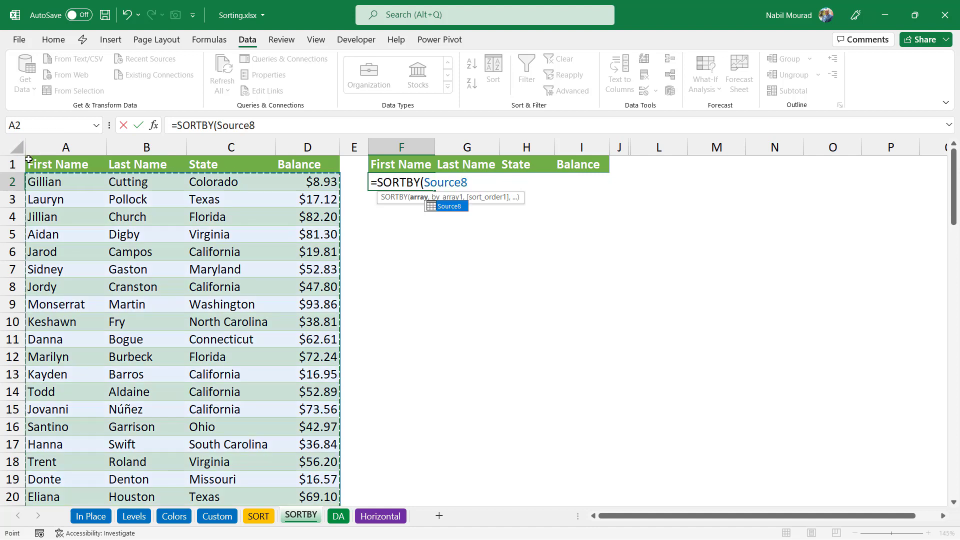
text(,)
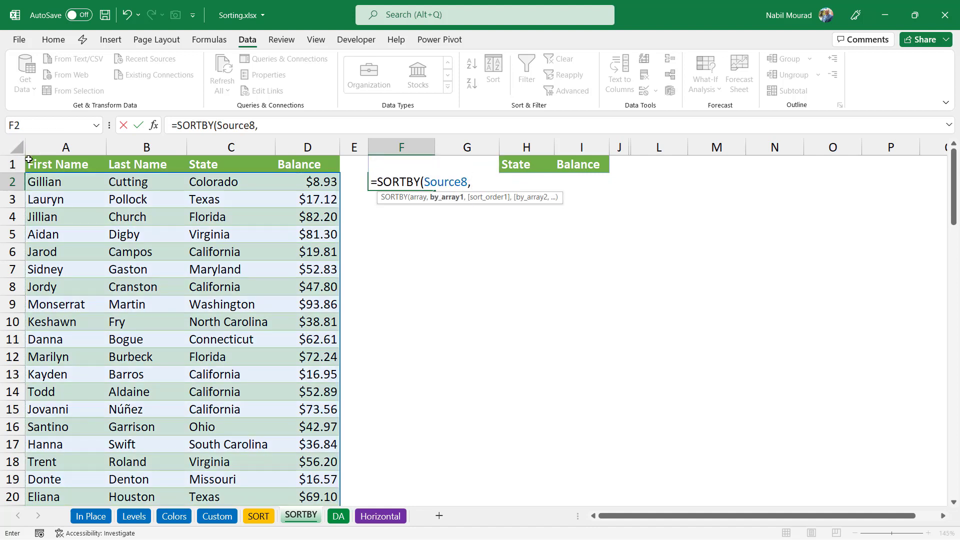
click(225, 157)
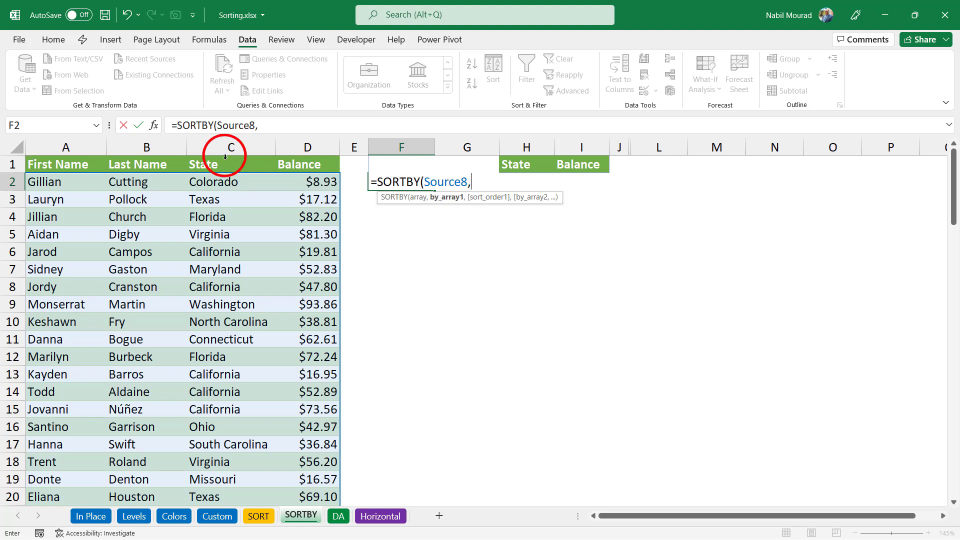
click(225, 158)
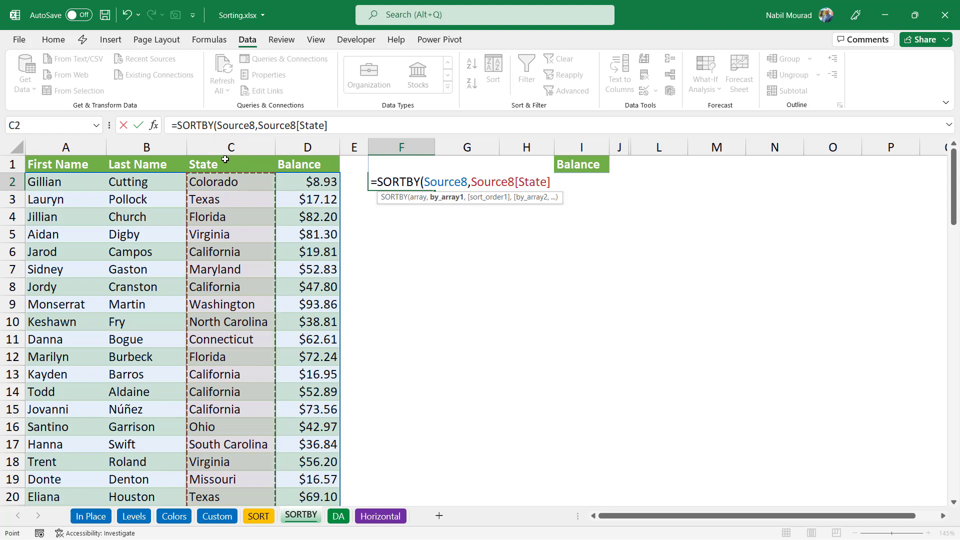
text(,)
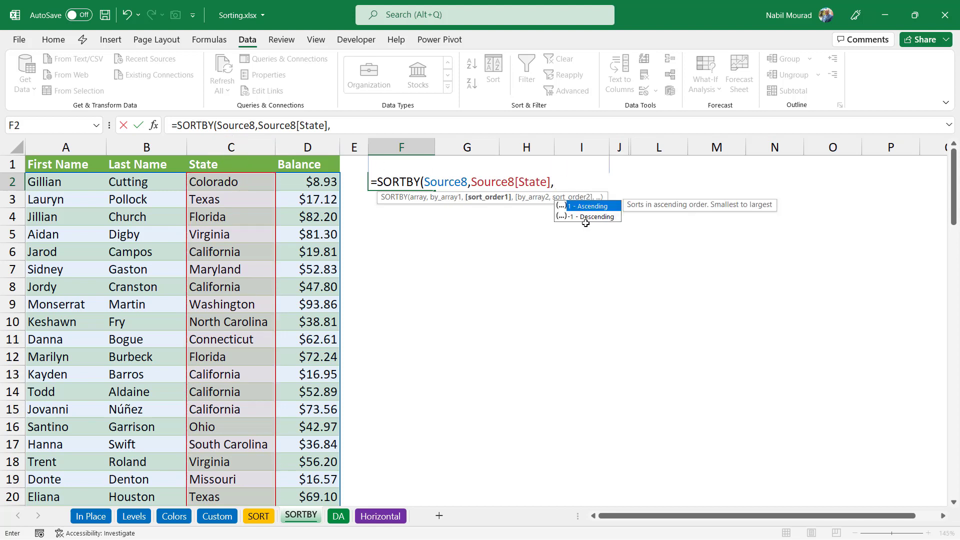
text(1,)
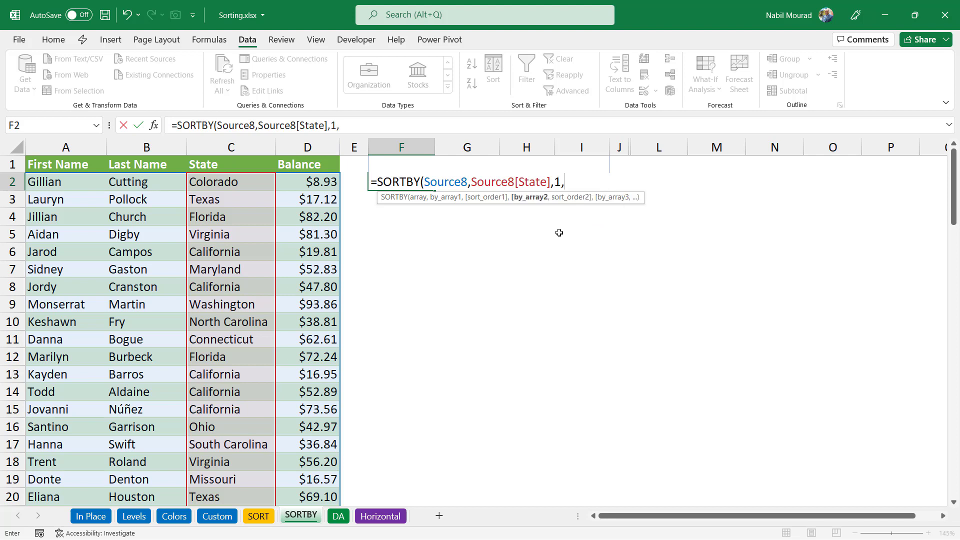
click(312, 157)
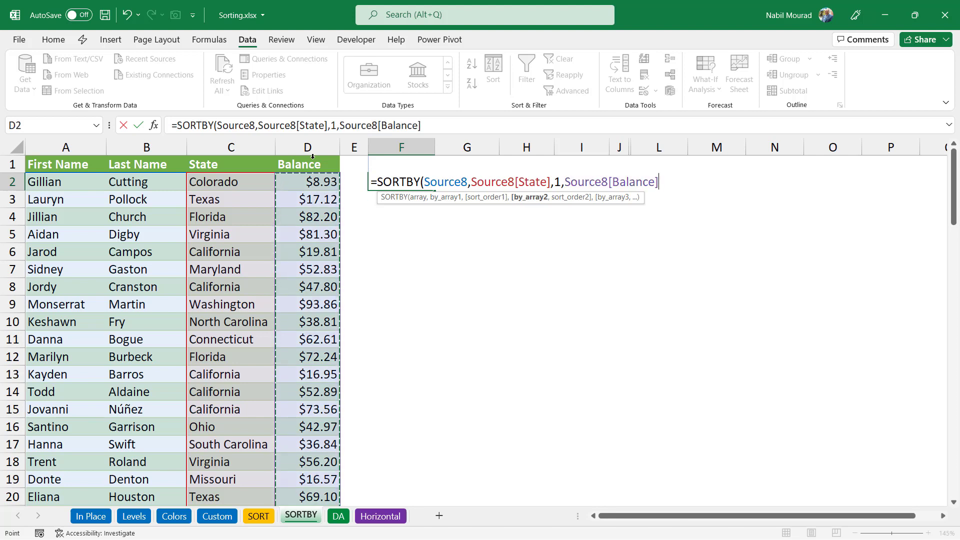
text(,)
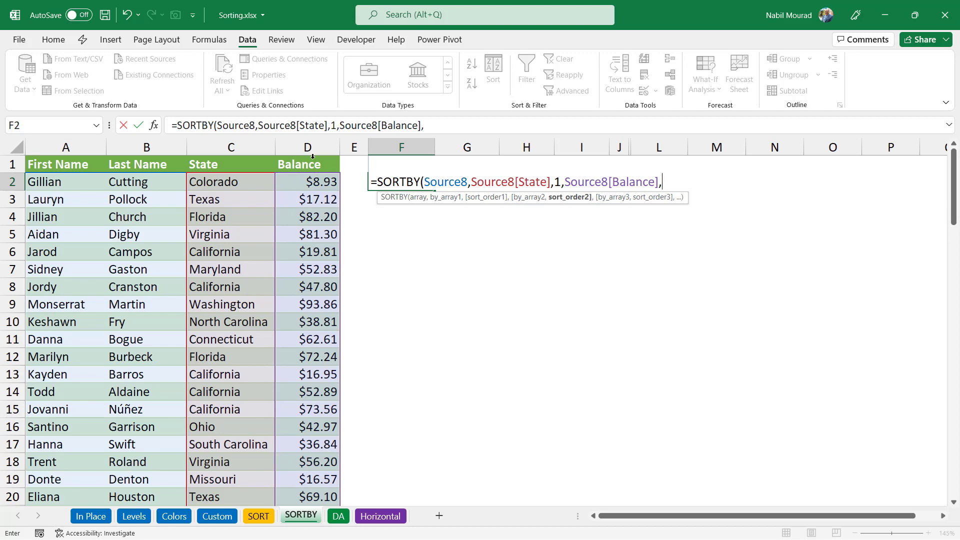
text(-1))
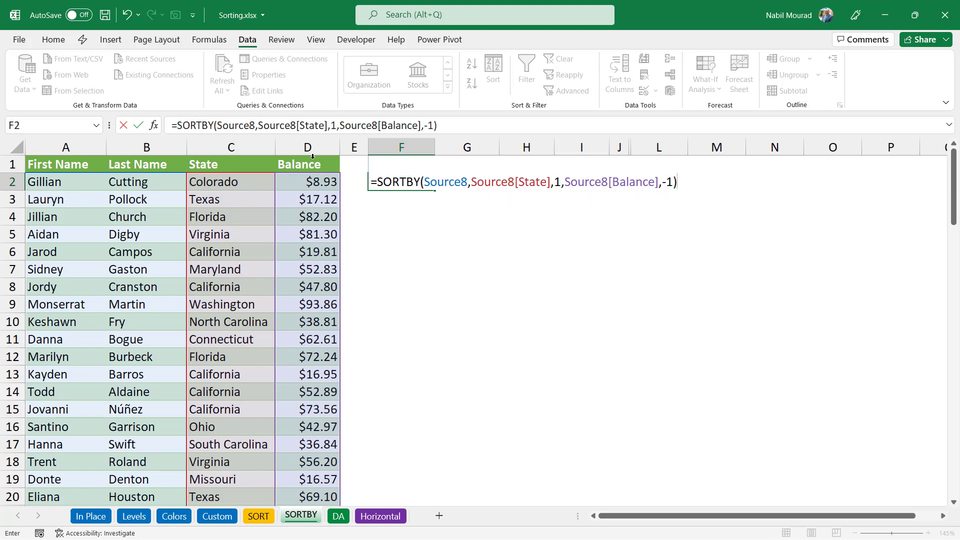
key(Return)
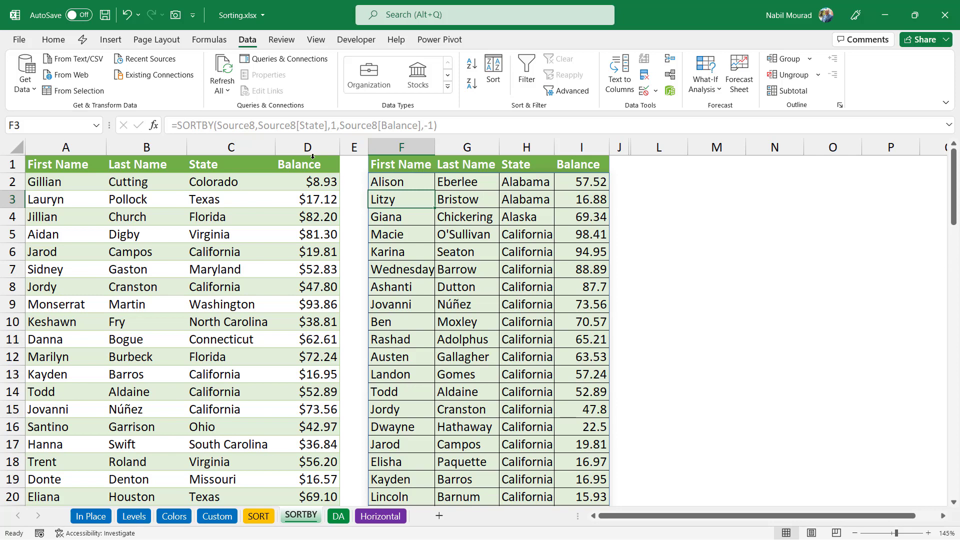
Go to the DA sheet and examine the source table and the drop-down choices in cell K1.
click(338, 517)
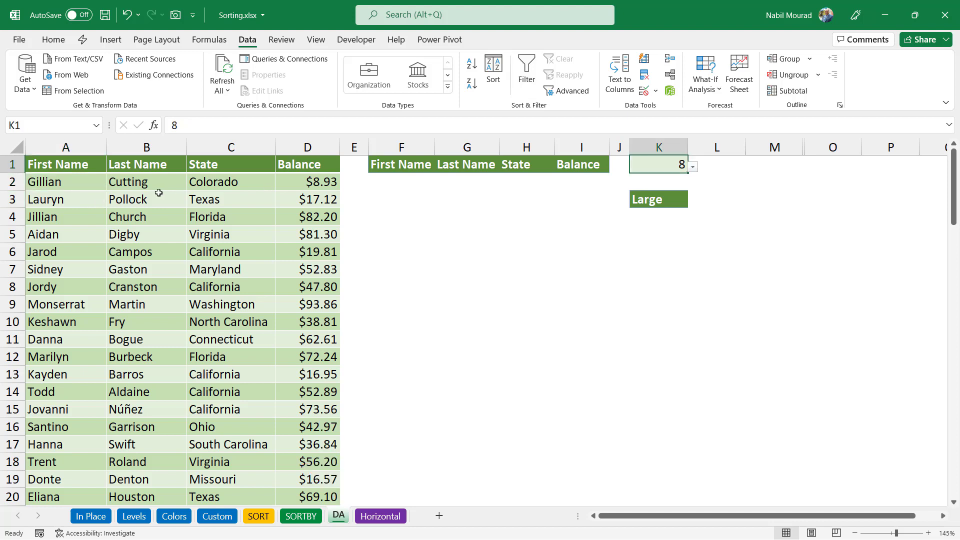
click(72, 183)
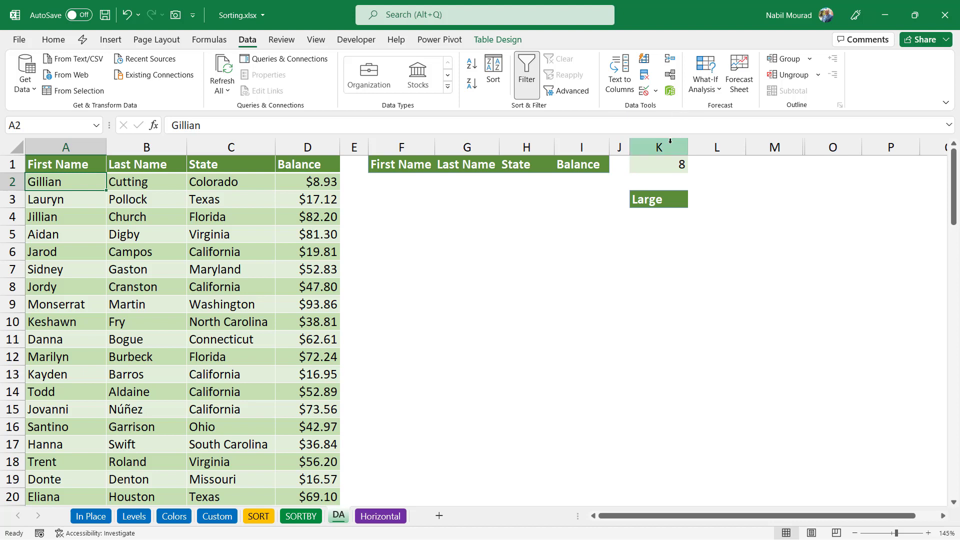
click(665, 165)
click(693, 167)
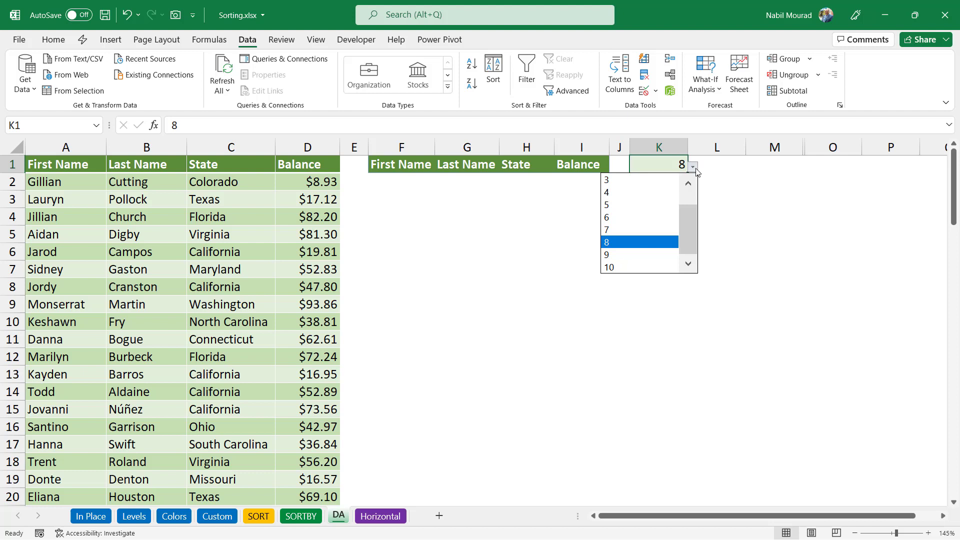
click(697, 169)
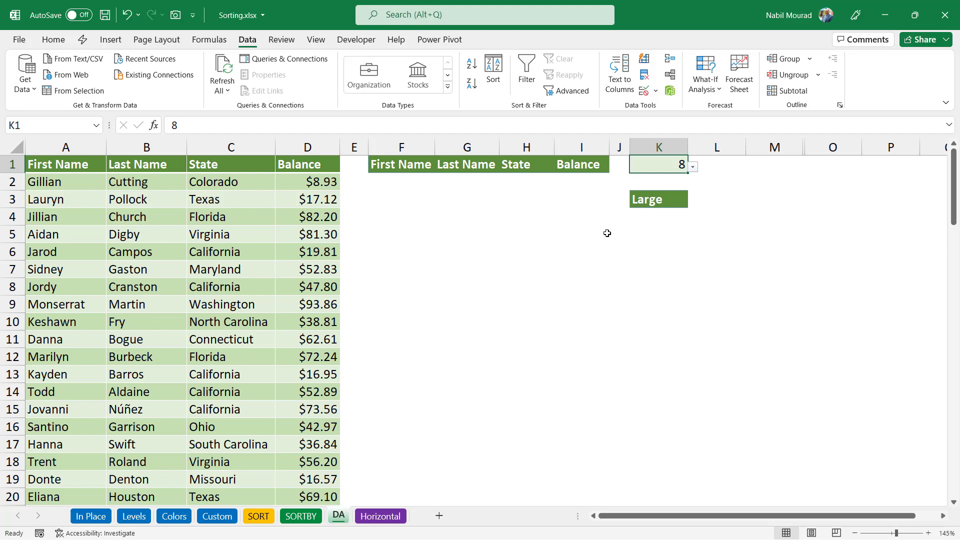
Enter =LARGE(Dynamic[Balance],K1) in cell K4 under the Large header.
click(661, 216)
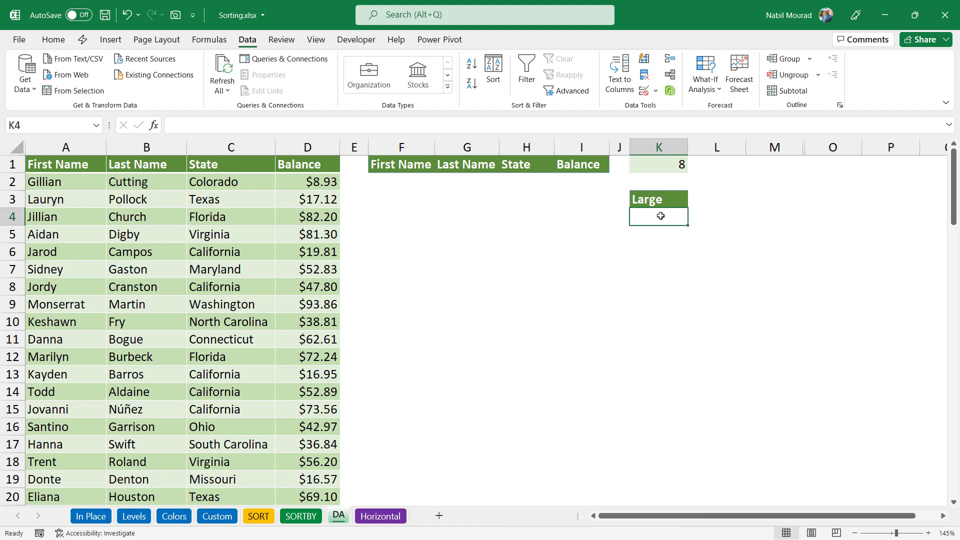
text(=large)
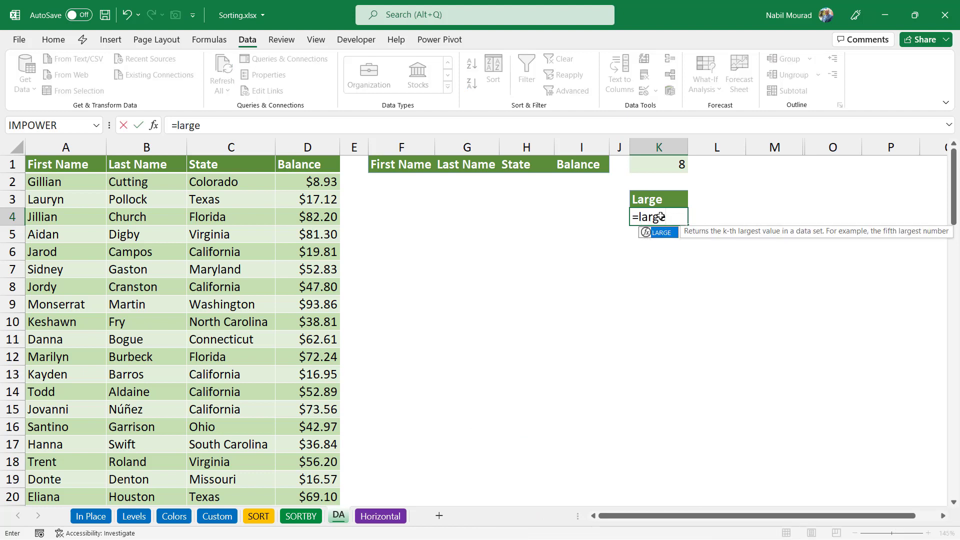
key(Tab)
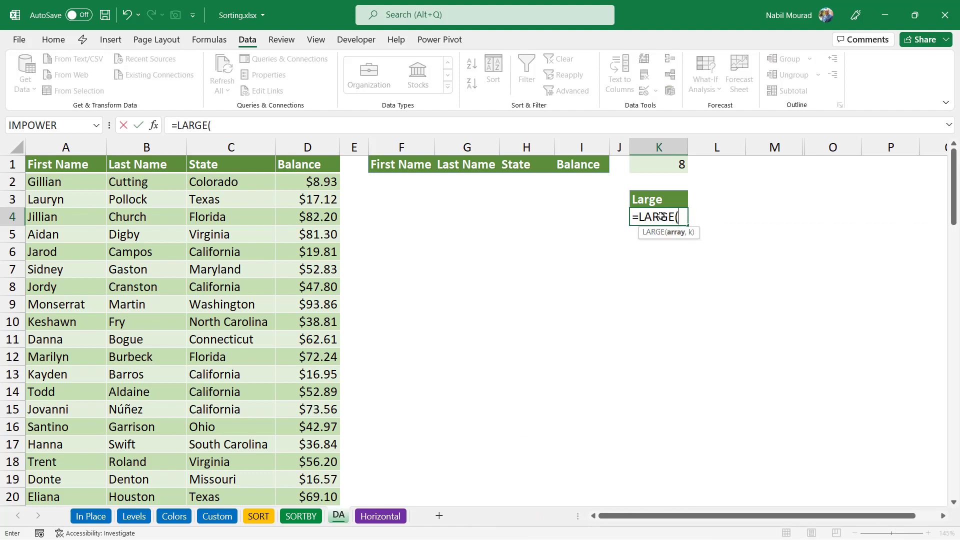
click(313, 157)
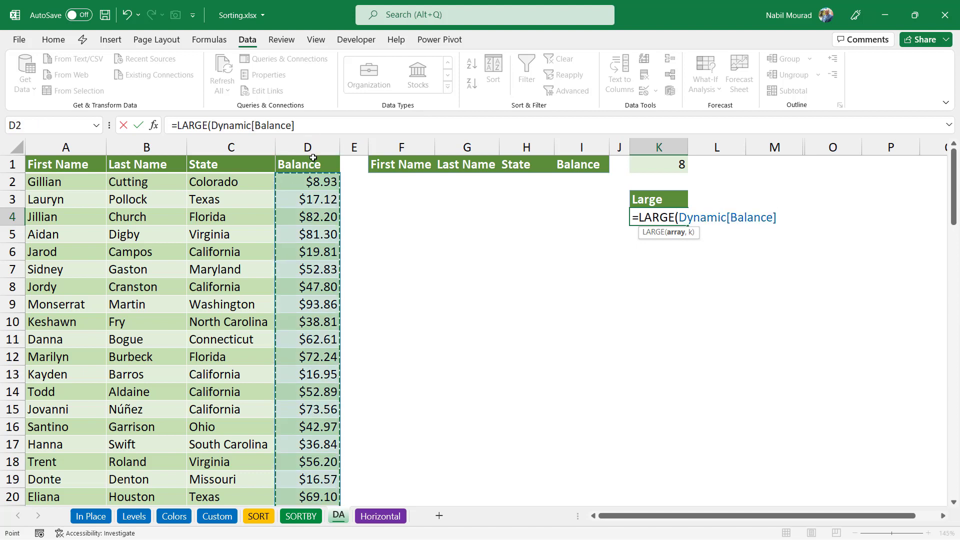
text(,)
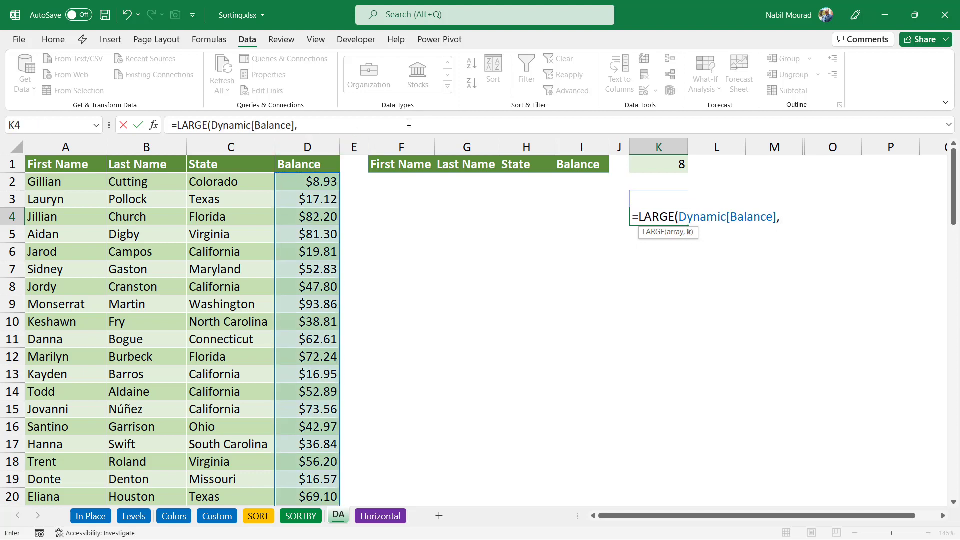
click(668, 166)
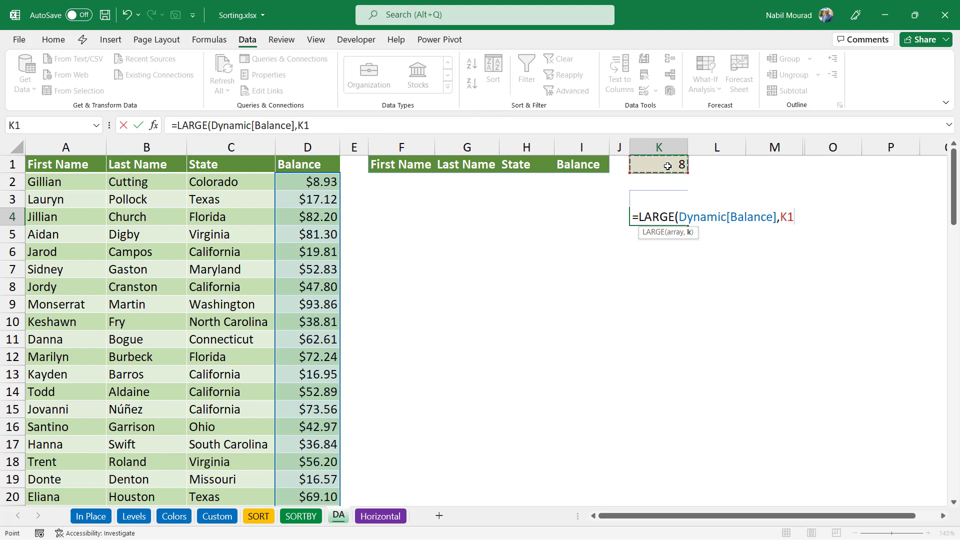
text())
key(Return)
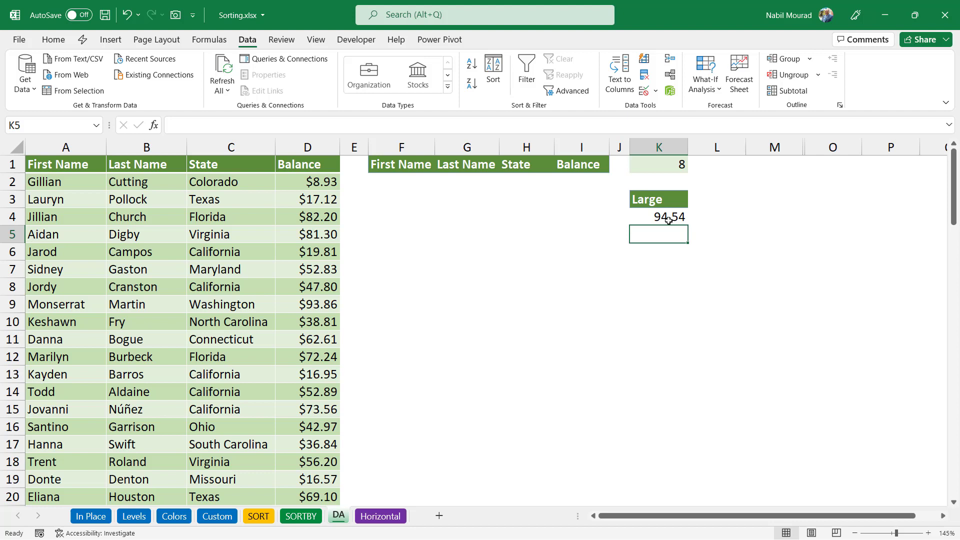
Enter =FILTER(Dynamic,Dynamic[Balance]>=K4) in cell F2 to list the records with the largest balances.
click(388, 182)
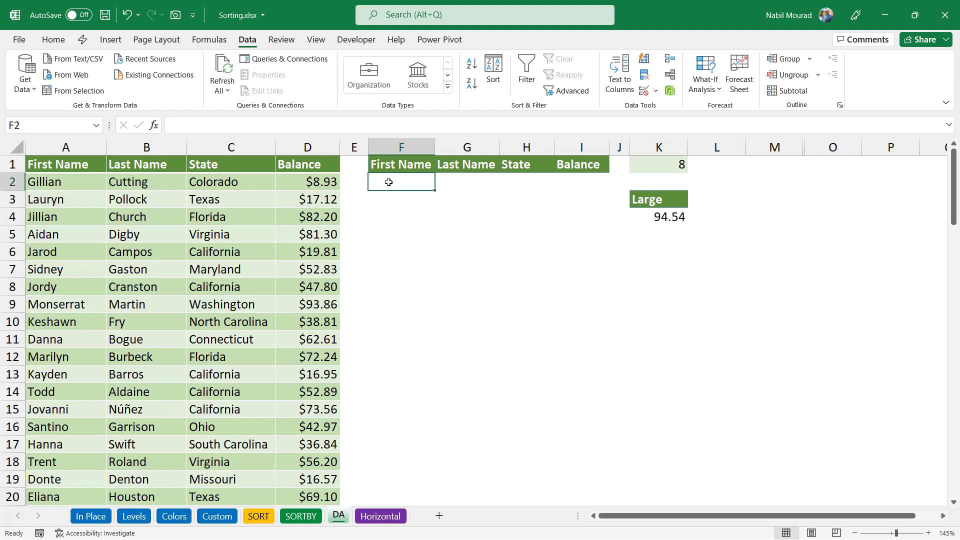
text(=filter)
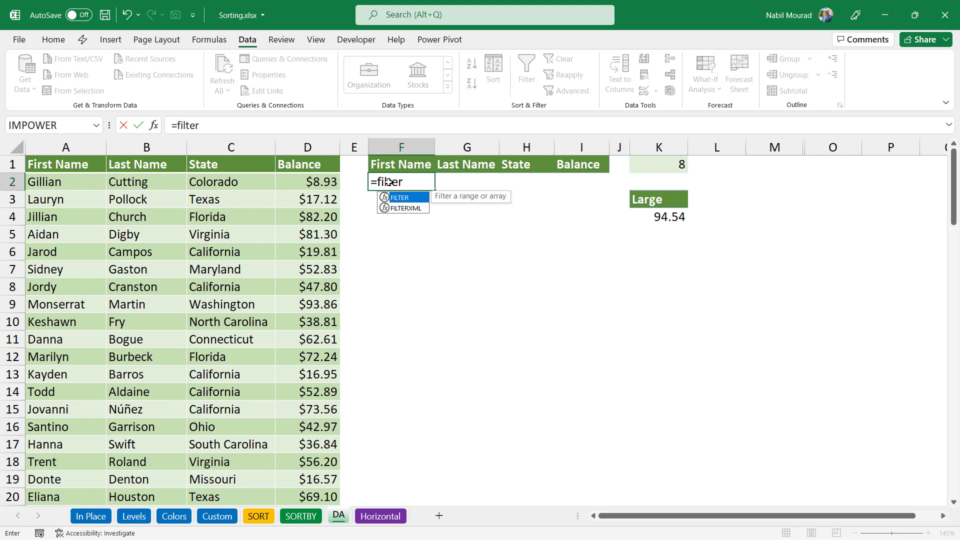
key(Tab)
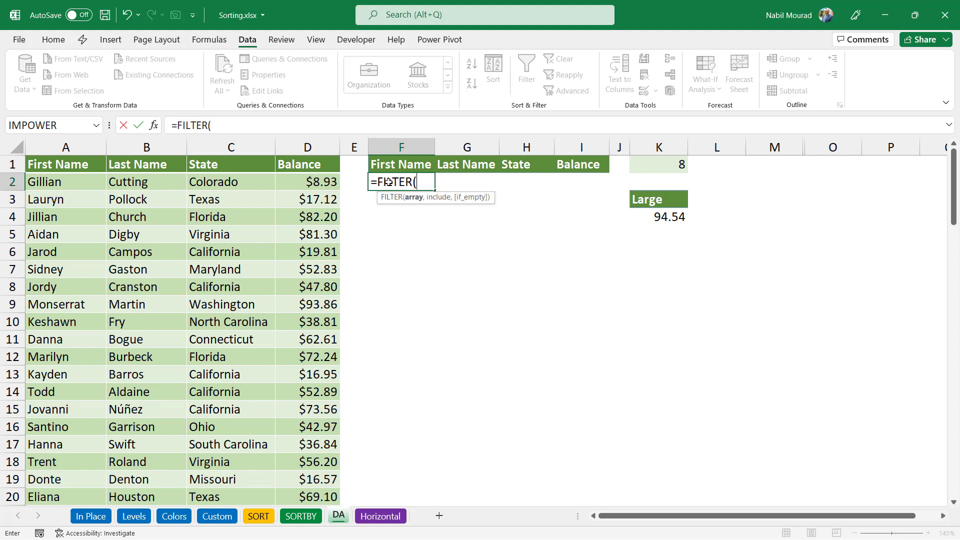
click(33, 158)
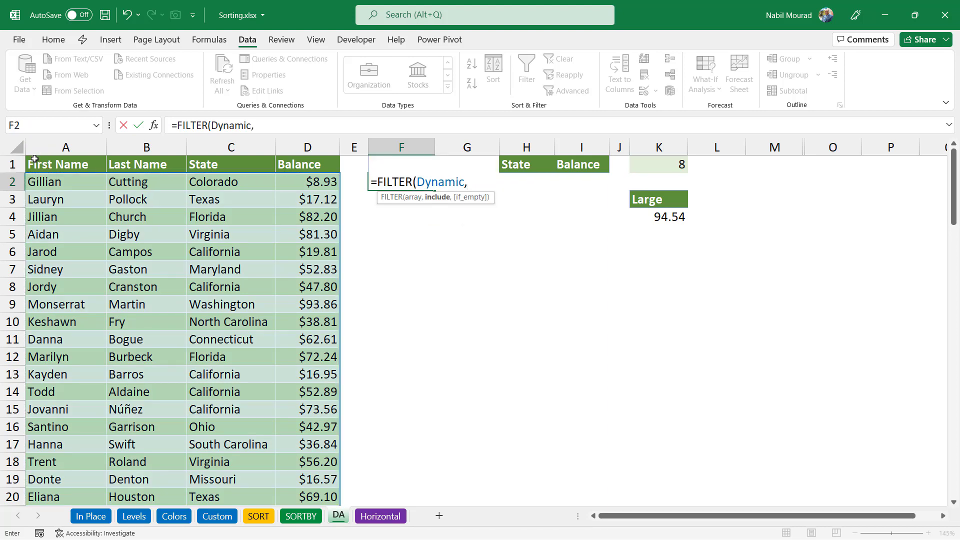
click(320, 154)
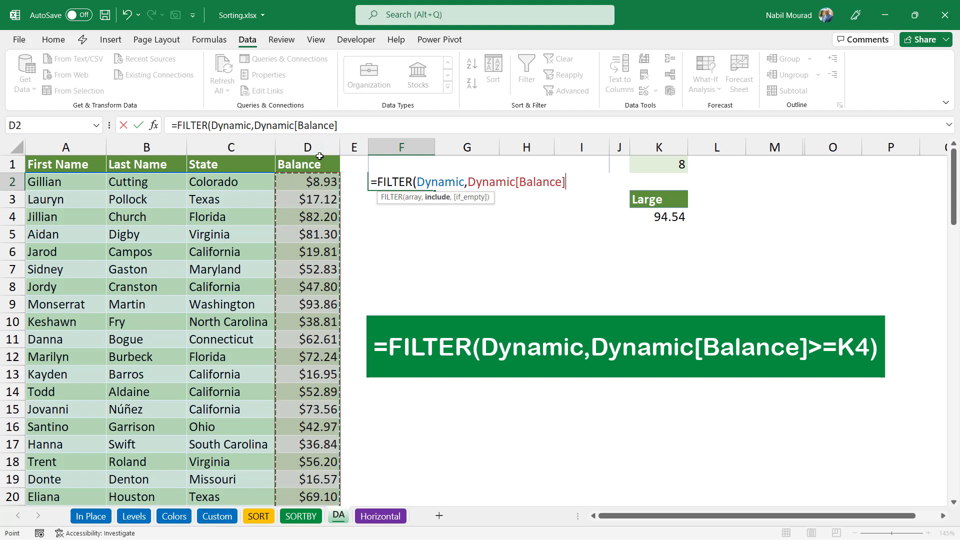
text(>)
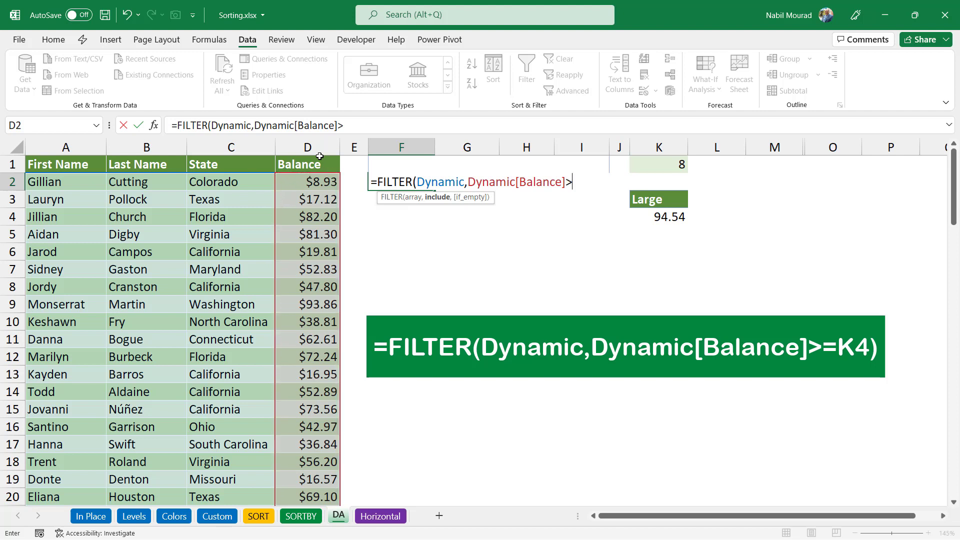
text(=)
click(665, 215)
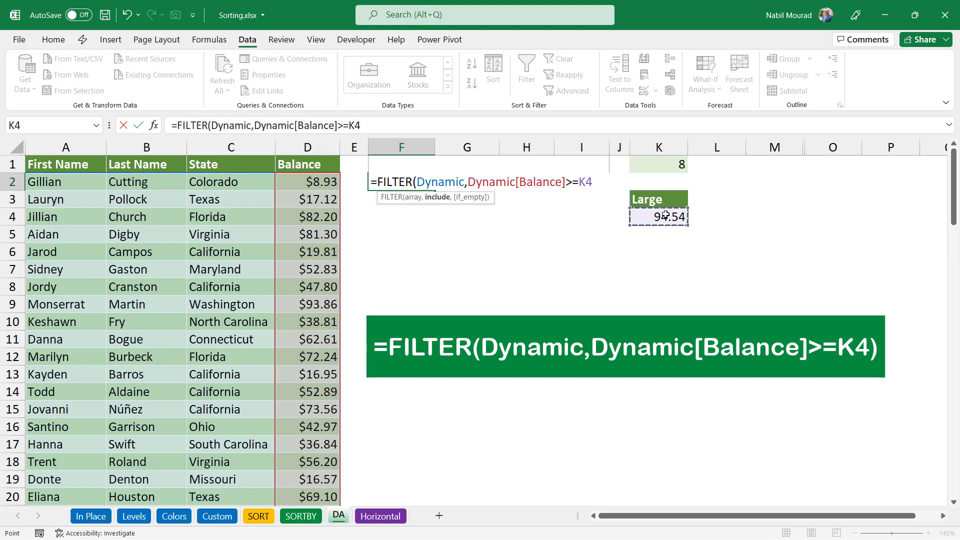
text())
key(Return)
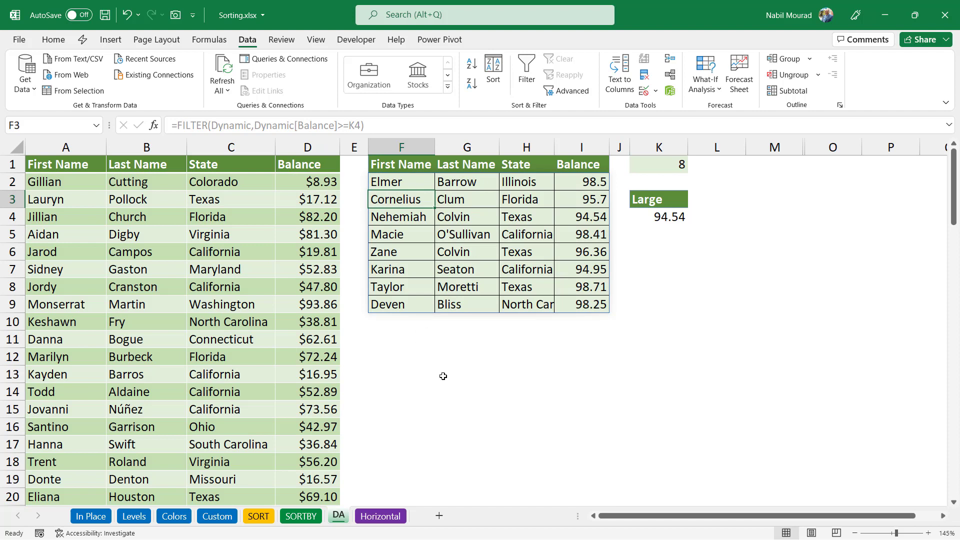
Set the drop-down value in cell K1 to 5, and finally to 9, to change how many top records are listed.
click(671, 167)
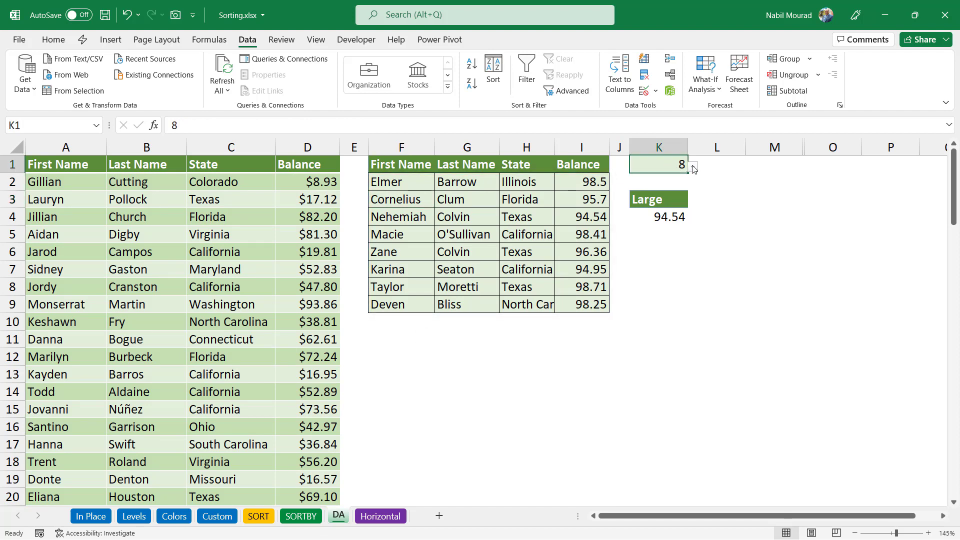
click(694, 168)
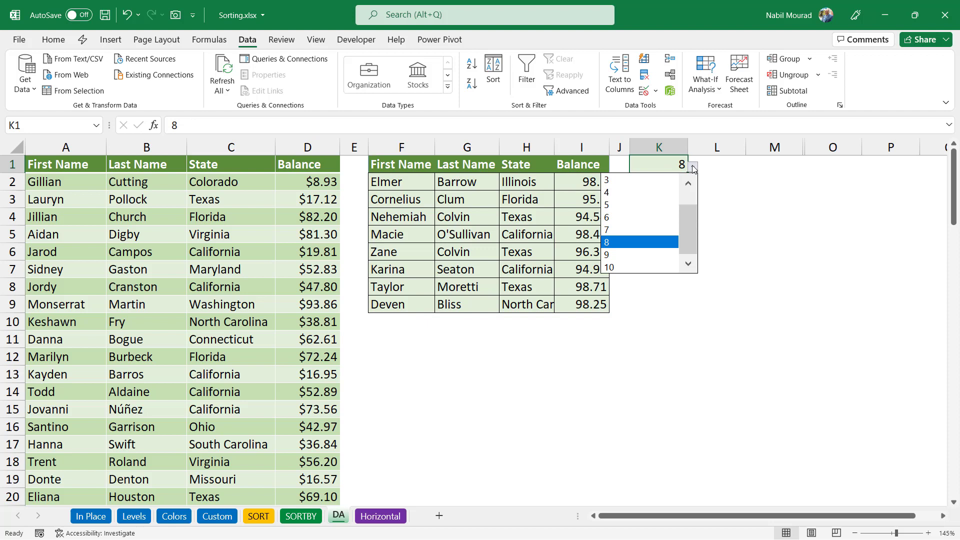
click(637, 205)
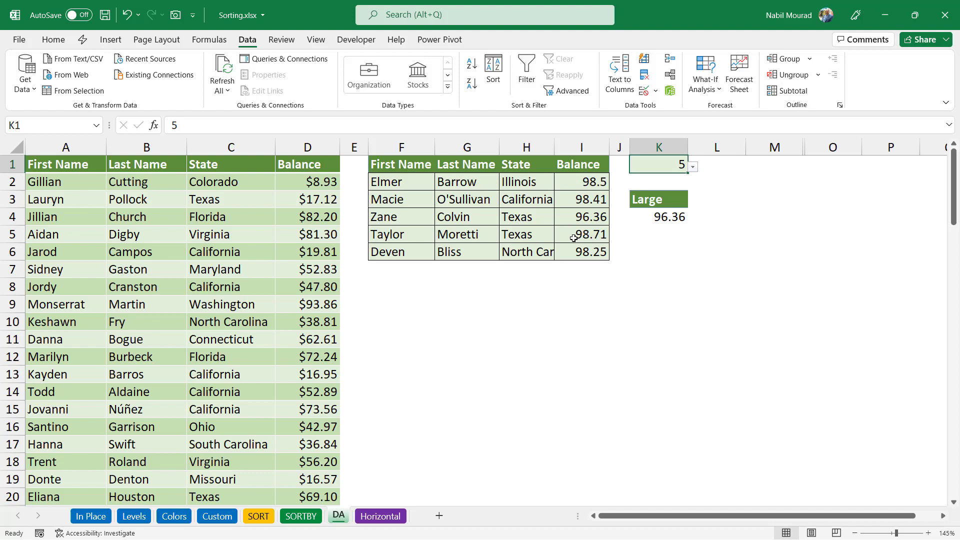
click(693, 167)
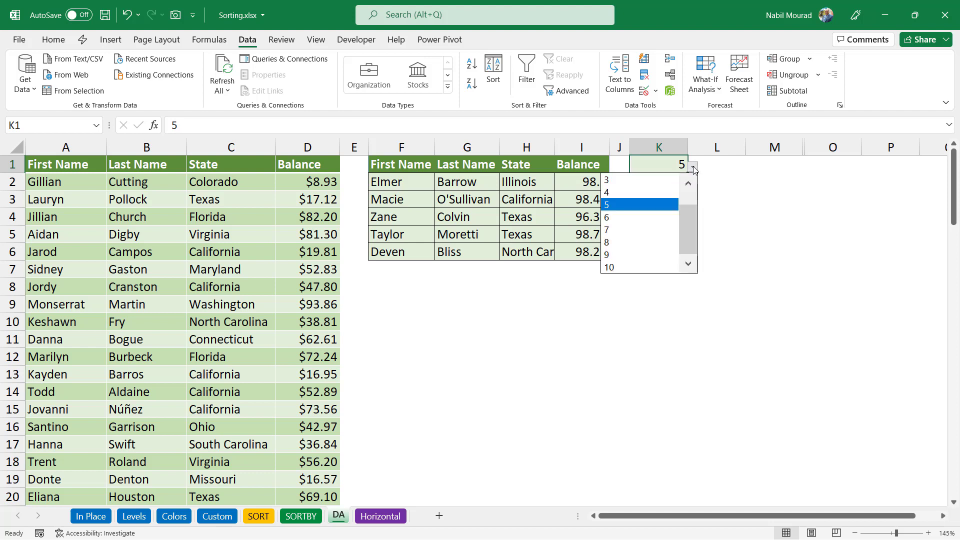
click(620, 255)
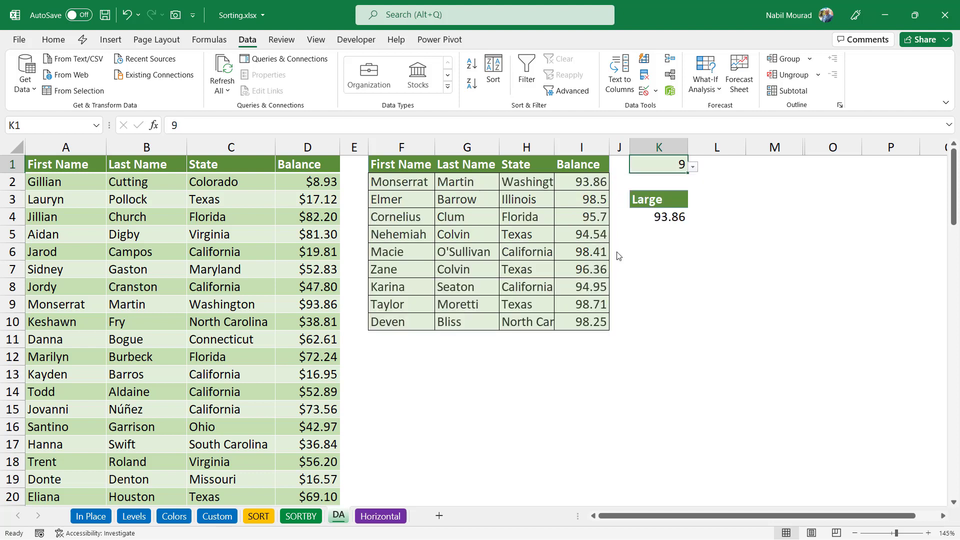
Wrap the formula in cell F2 in SORT so it reads =SORT(FILTER(Dynamic,Dynamic[Balance]>=K4),4,-1), ordering the records by descending Balance.
click(398, 181)
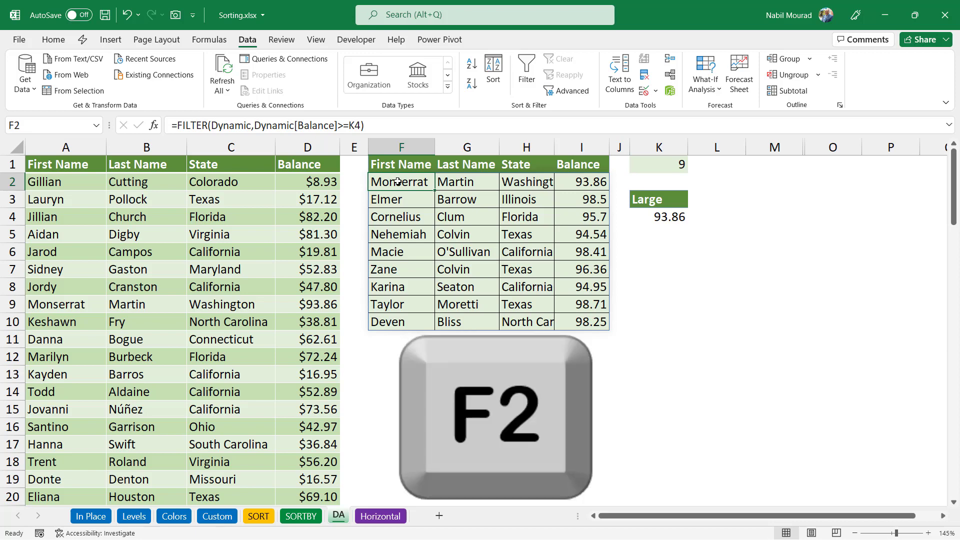
key(F2)
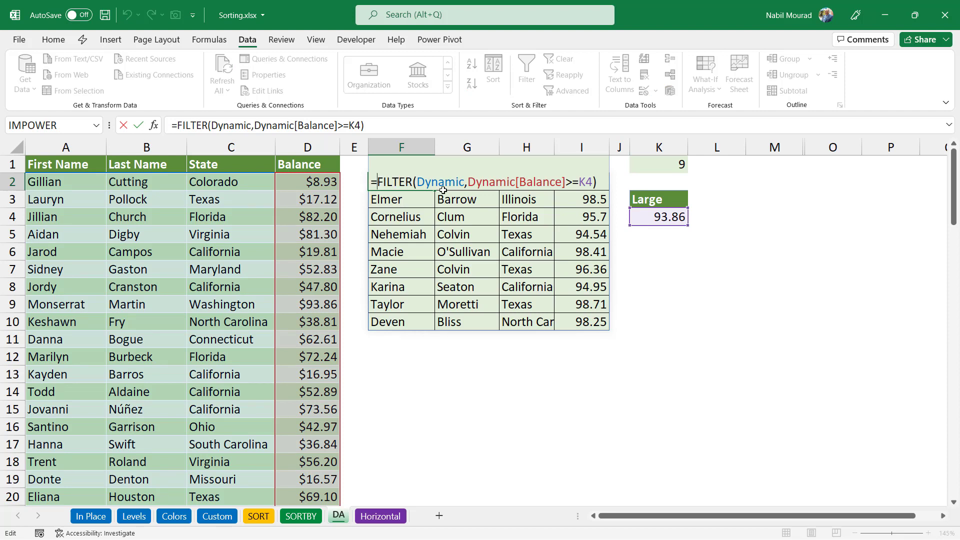
text(Sort)
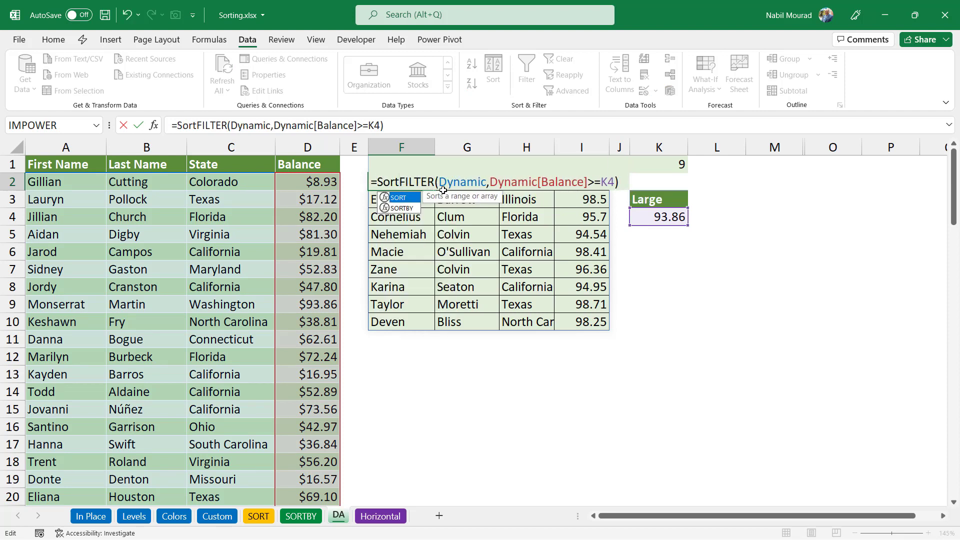
key(Tab)
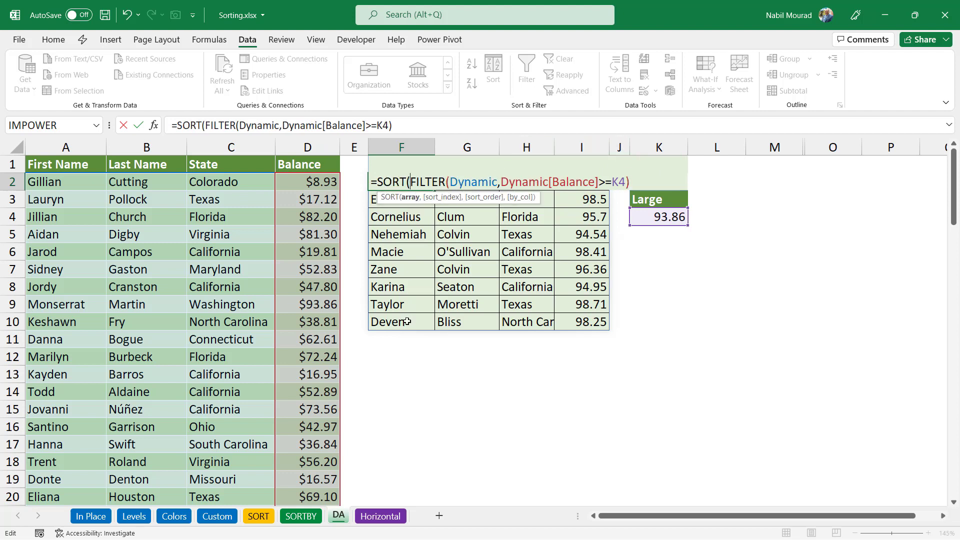
click(634, 180)
text(,)
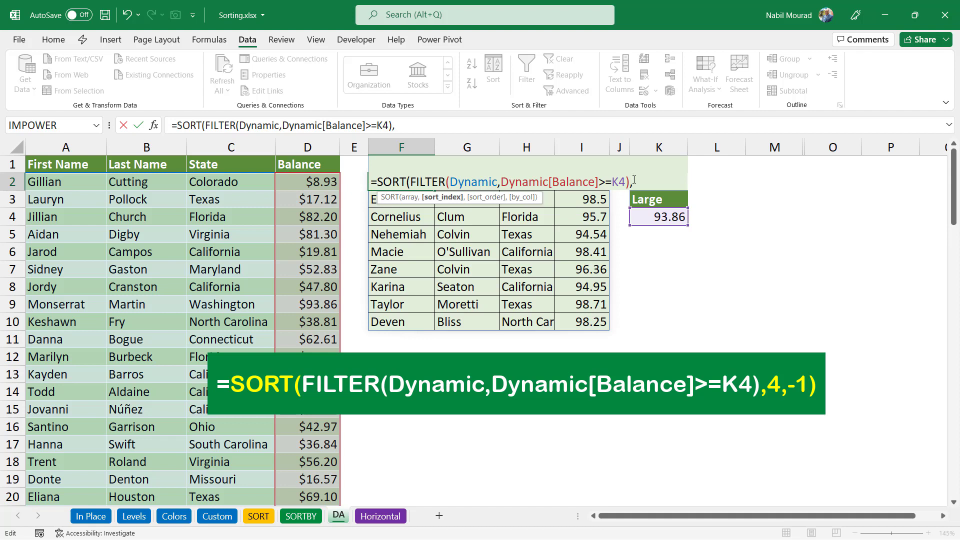
text(4,)
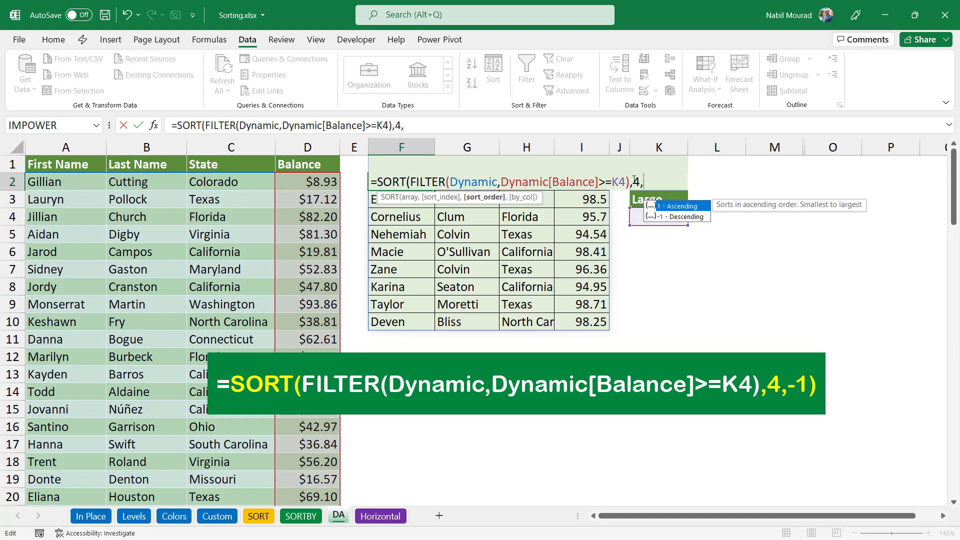
text(-1)
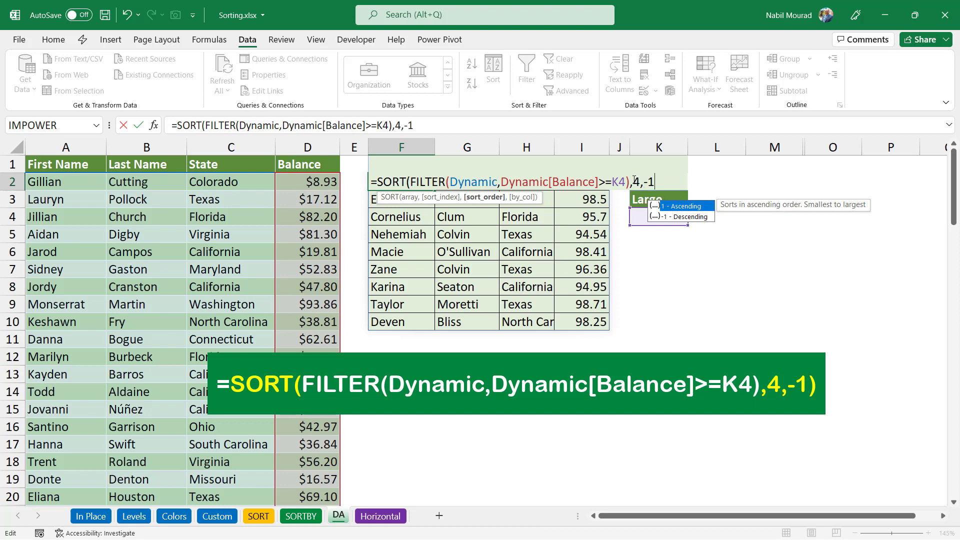
text())
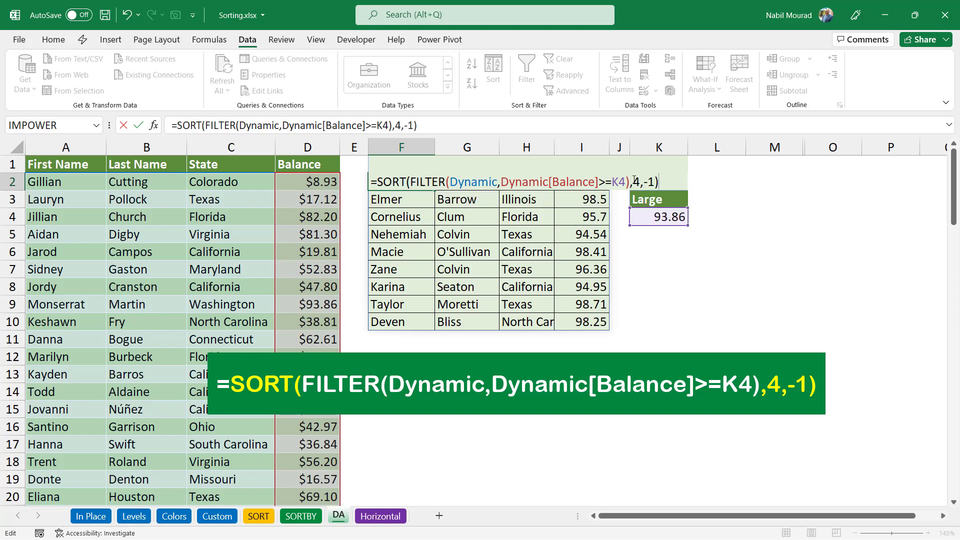
key(Return)
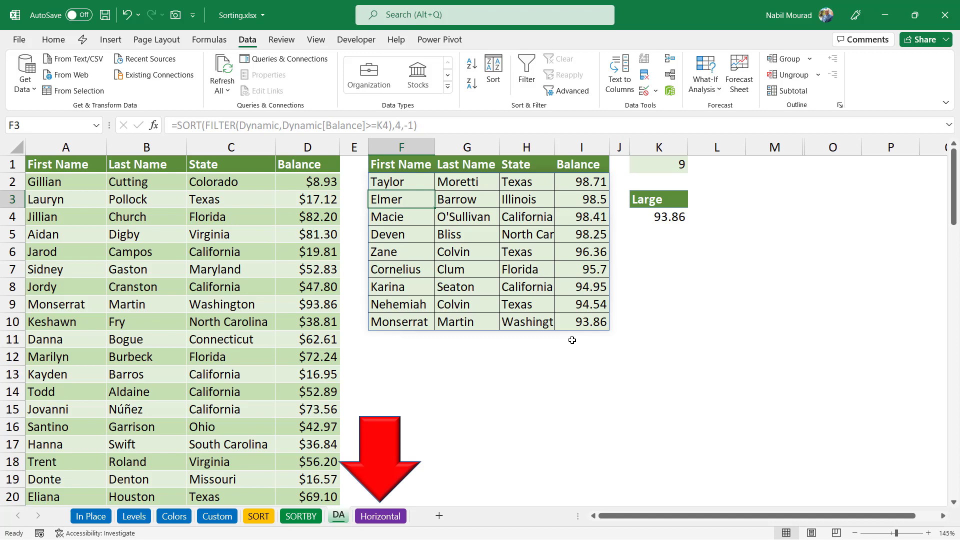
On the Horizontal sheet, sort range B1:AP3 left to right by the cell values of Row 2 in A to Z order.
click(381, 517)
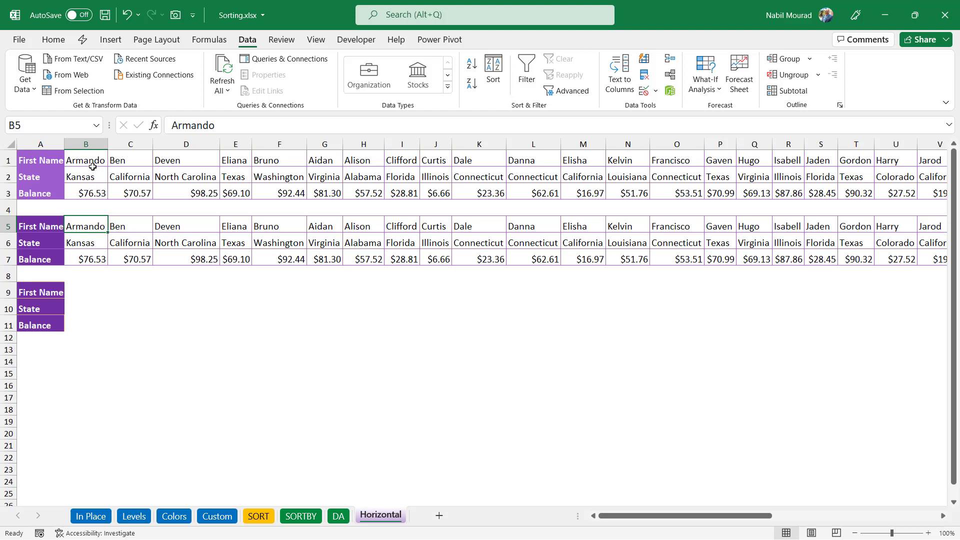
drag(91, 163, 90, 191)
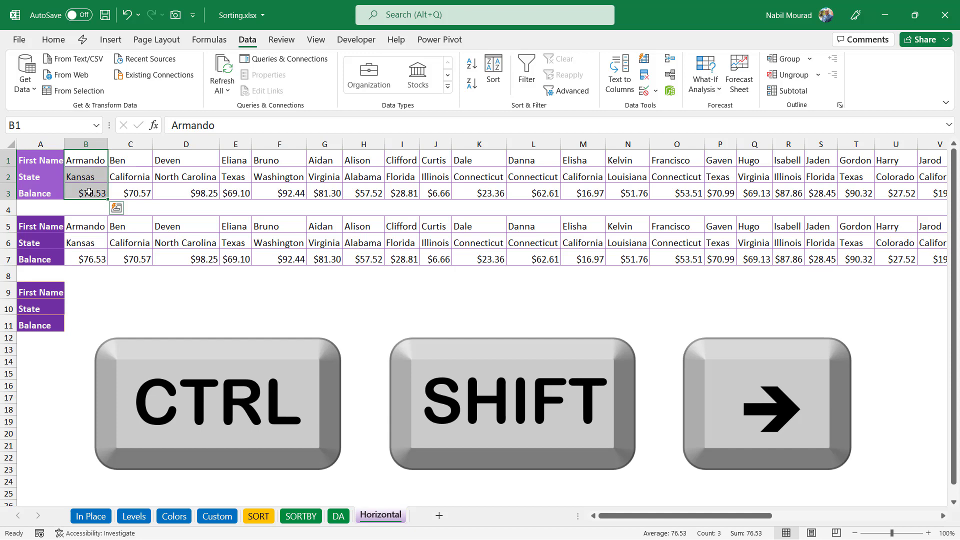
key(ctrl+shift+Right)
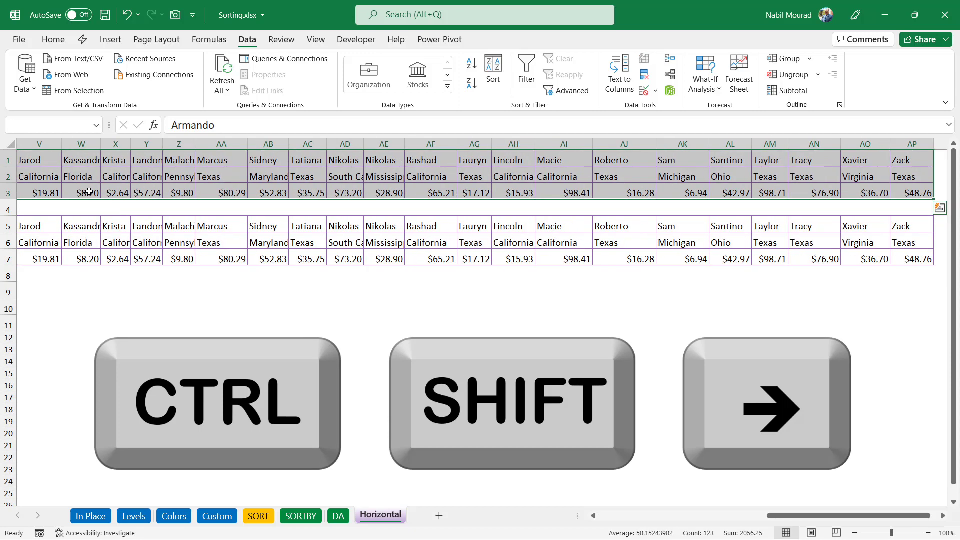
key(ctrl+BackSpace)
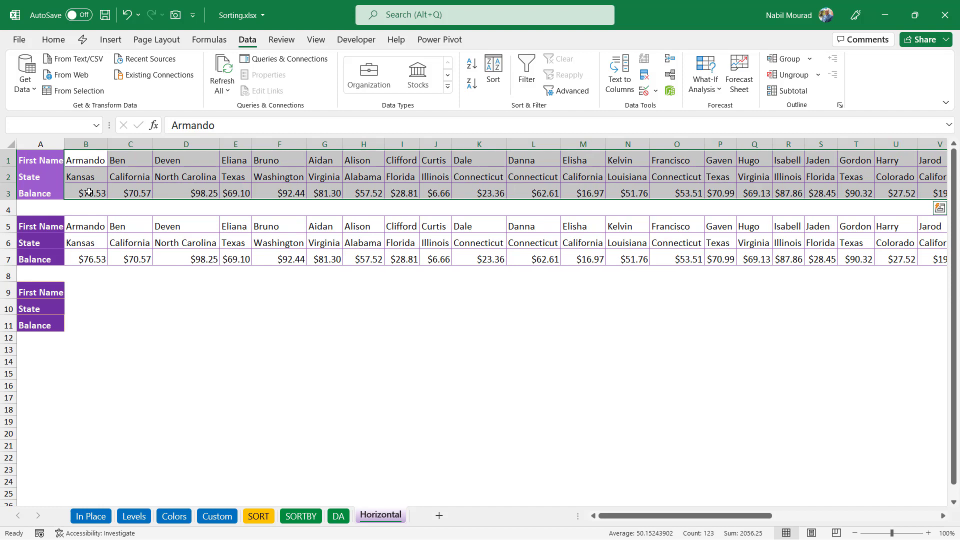
key(alt+a)
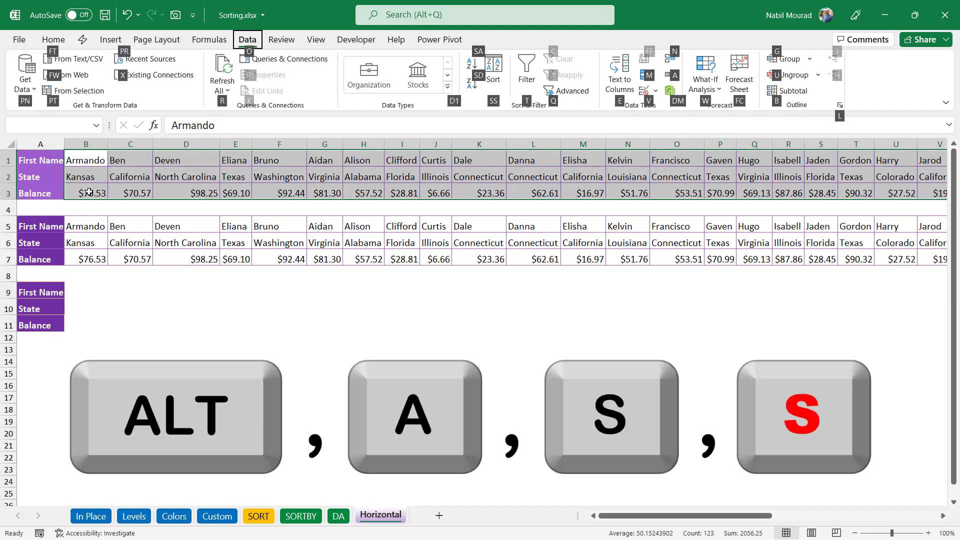
key(s)
key(s)
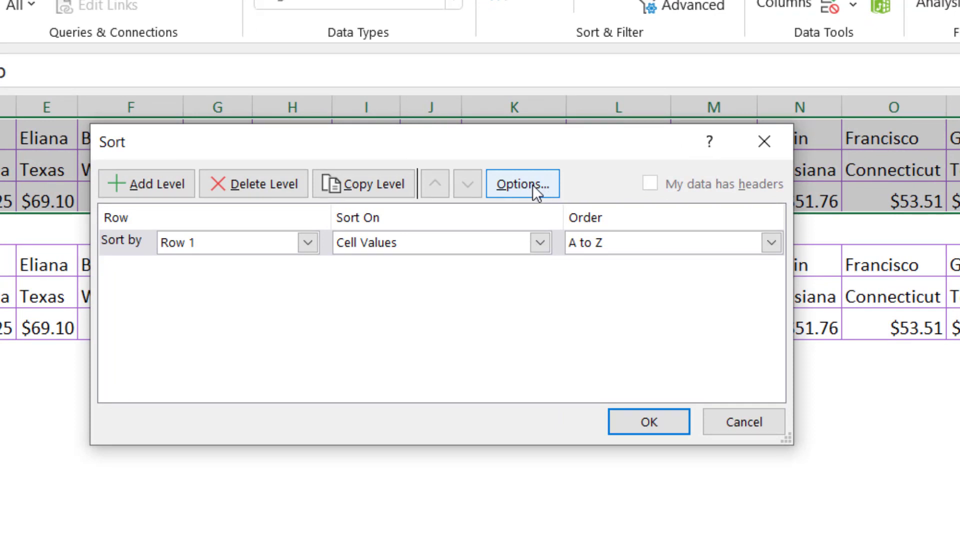
click(523, 184)
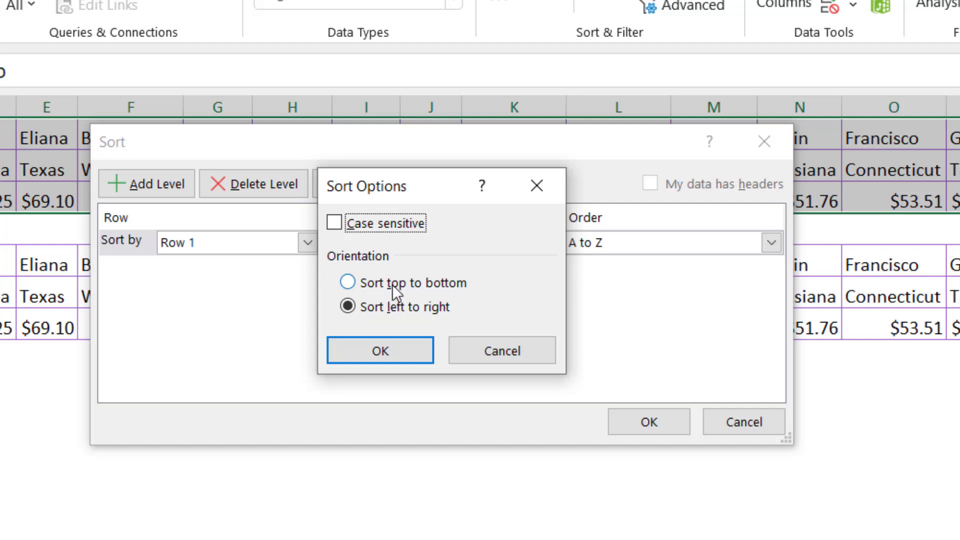
click(388, 350)
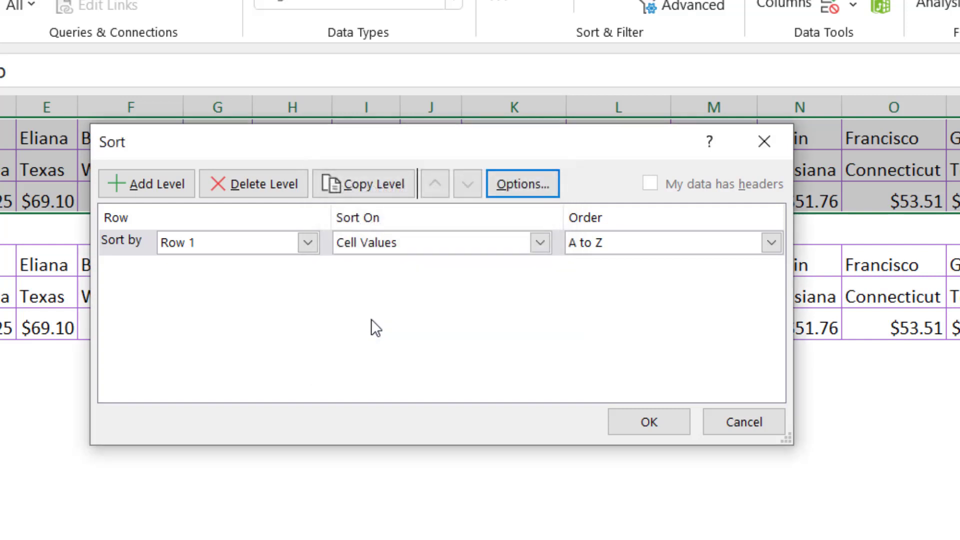
click(308, 244)
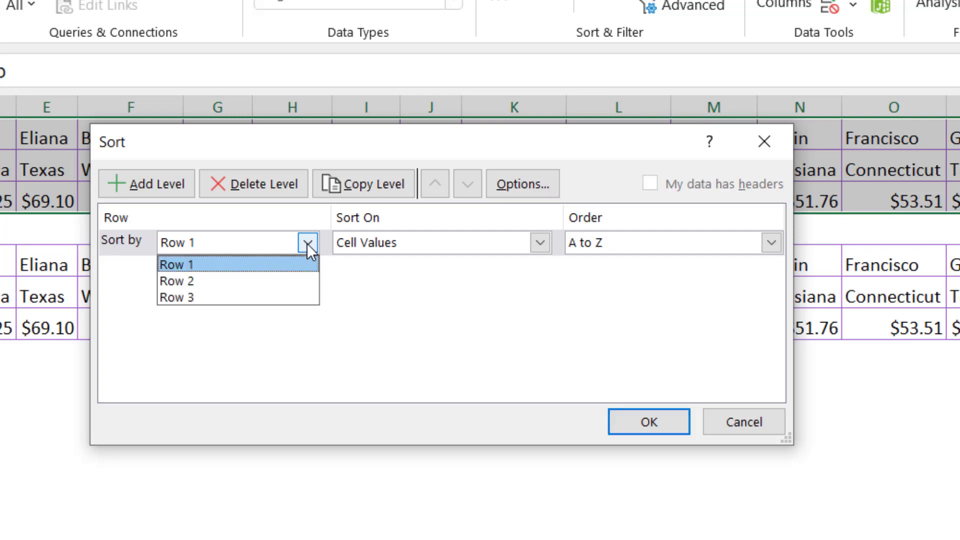
click(182, 281)
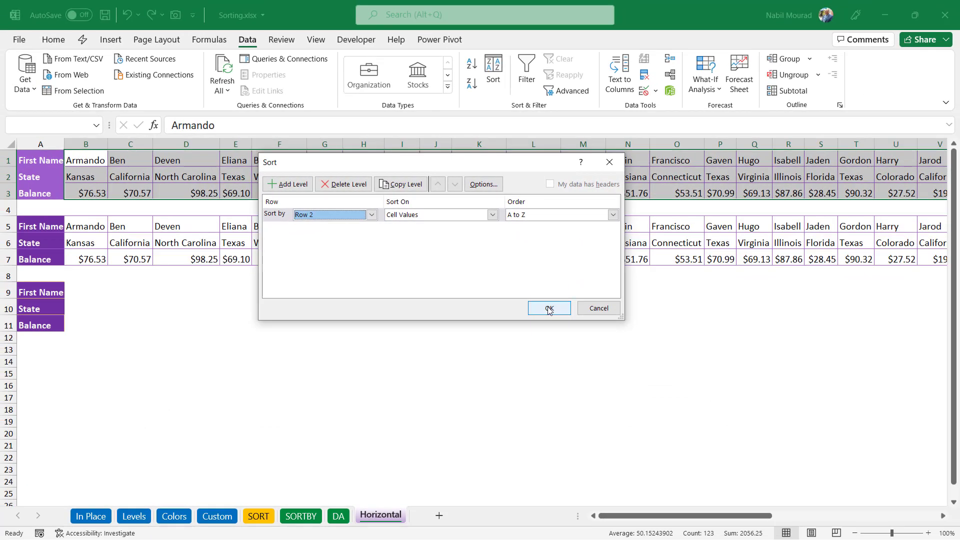
click(550, 310)
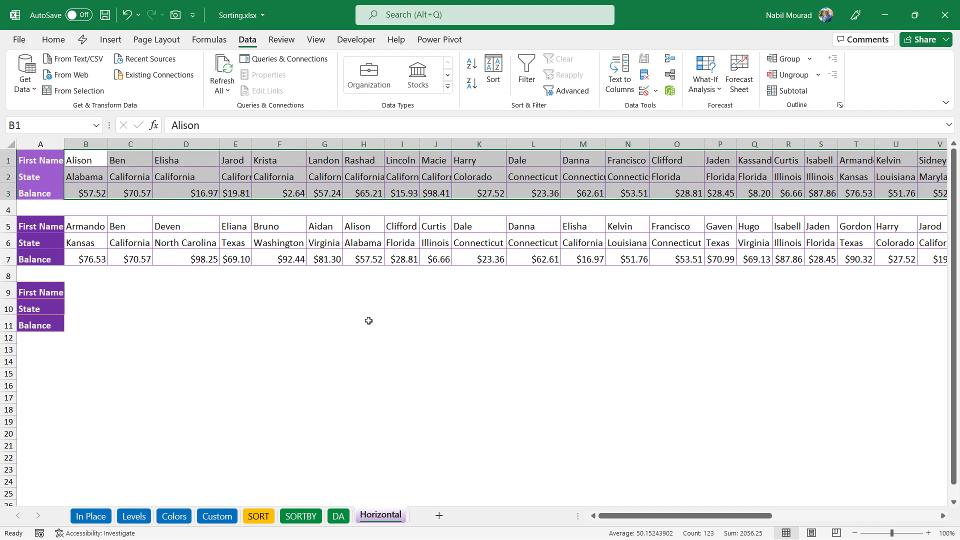
Enter =SORT(B5:AP7,2,,TRUE) in cell B9 to sort the horizontal data by State in ascending order.
click(81, 290)
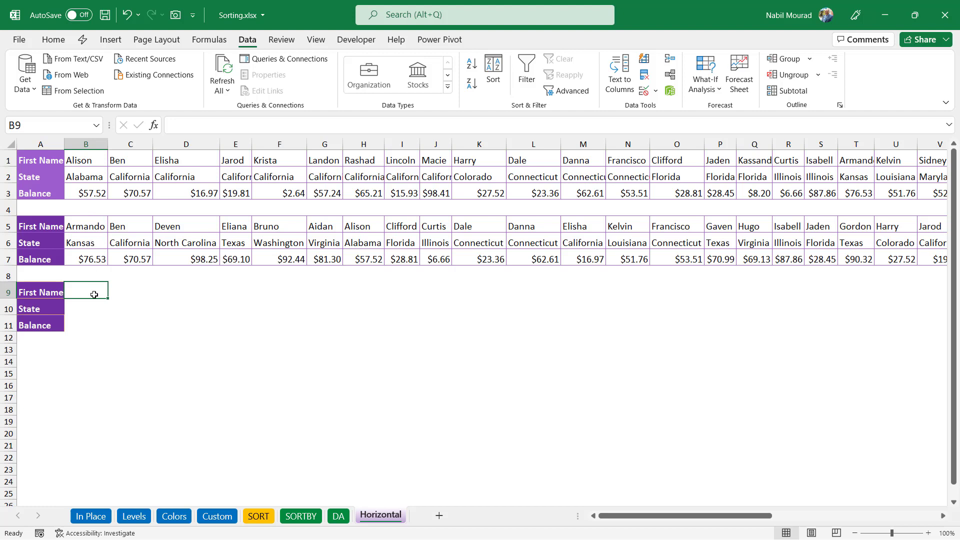
text(=sort)
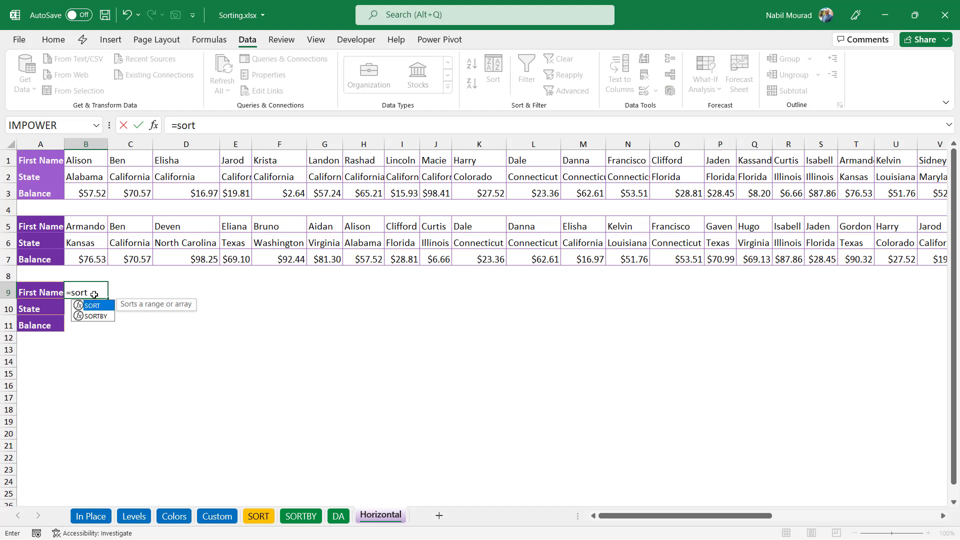
key(Tab)
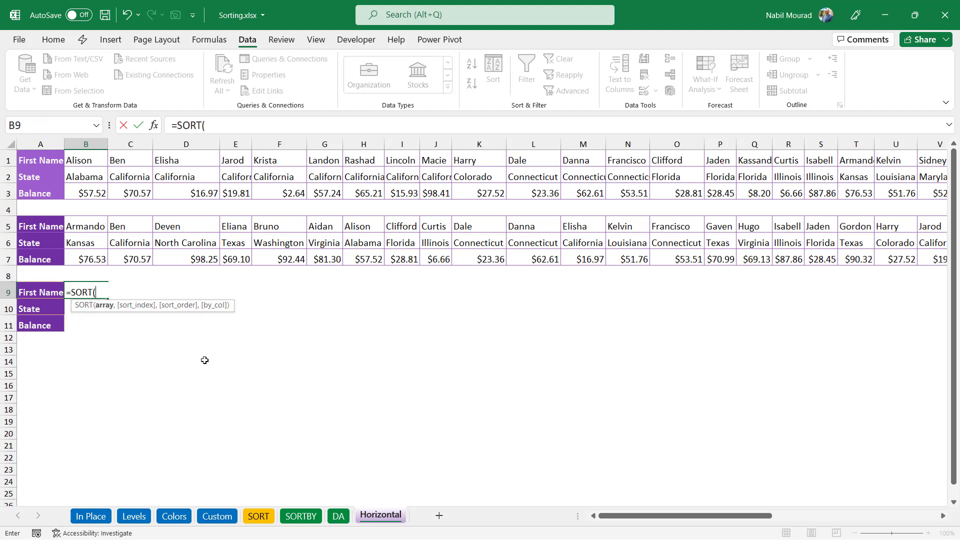
drag(93, 220, 95, 251)
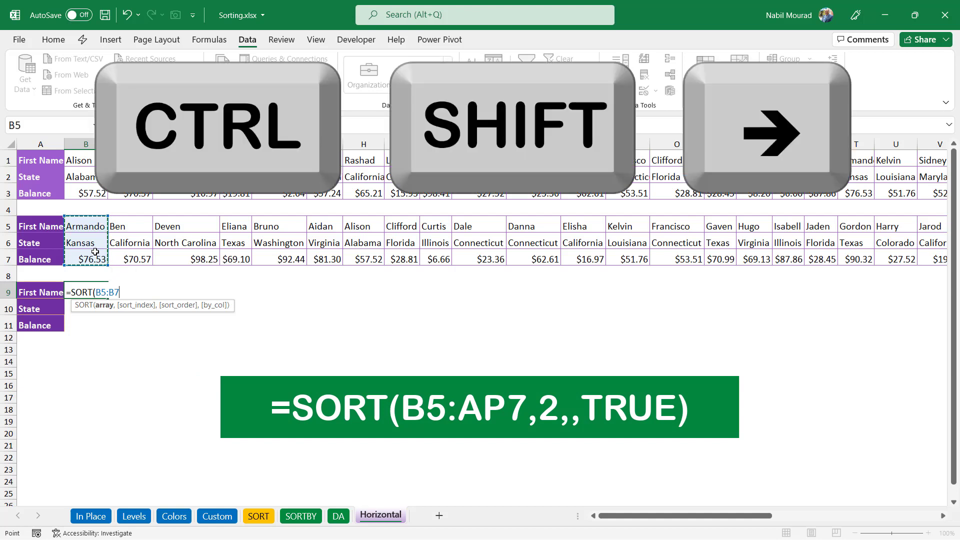
key(ctrl+shift+Right)
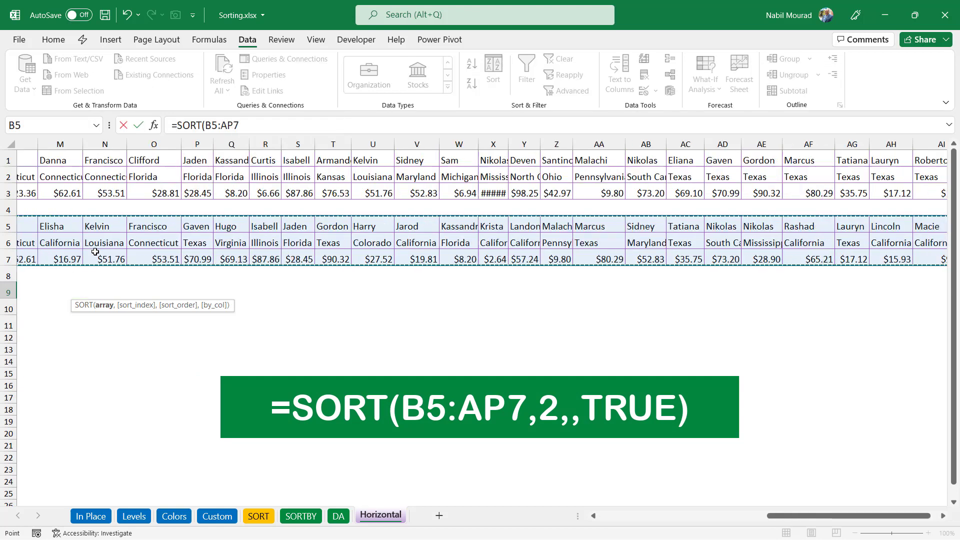
key(ctrl+BackSpace)
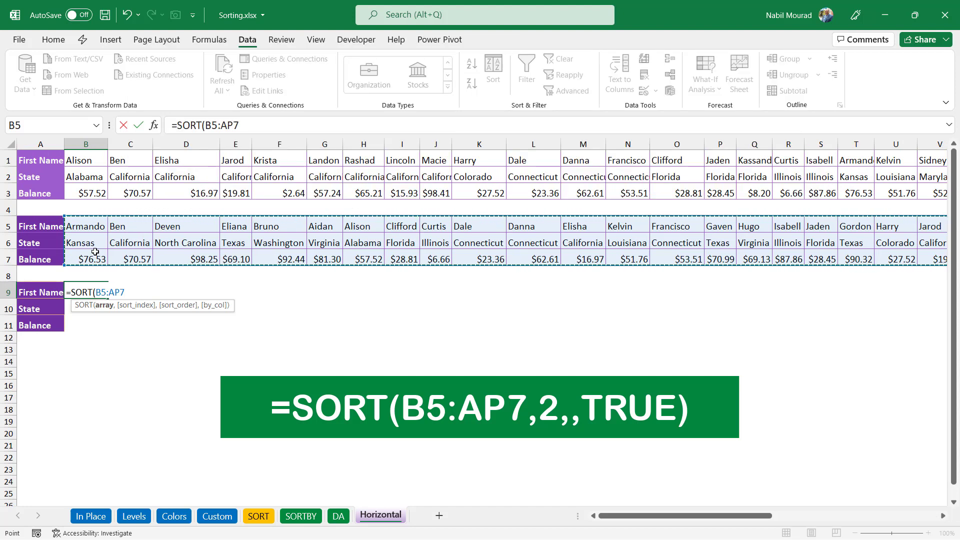
text(,)
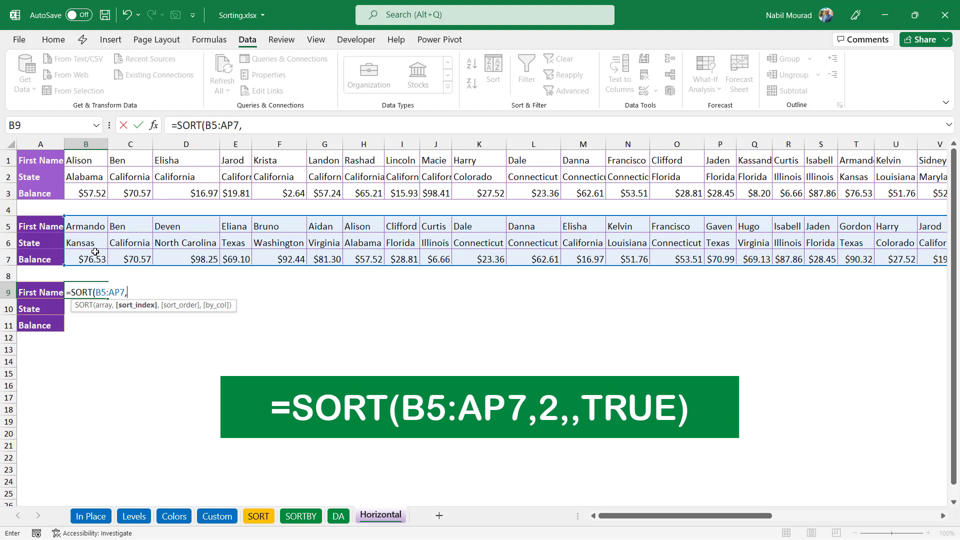
text(2,)
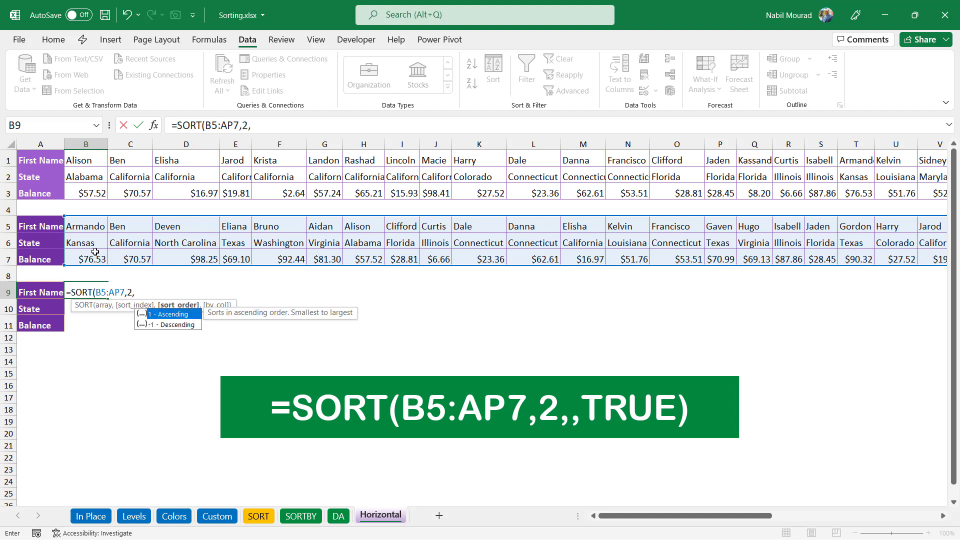
text(,)
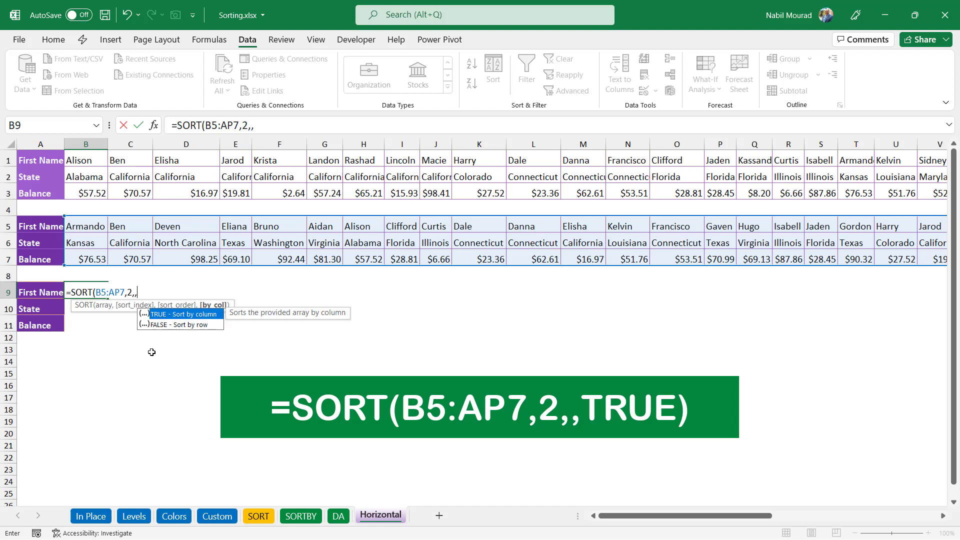
key(Tab)
text())
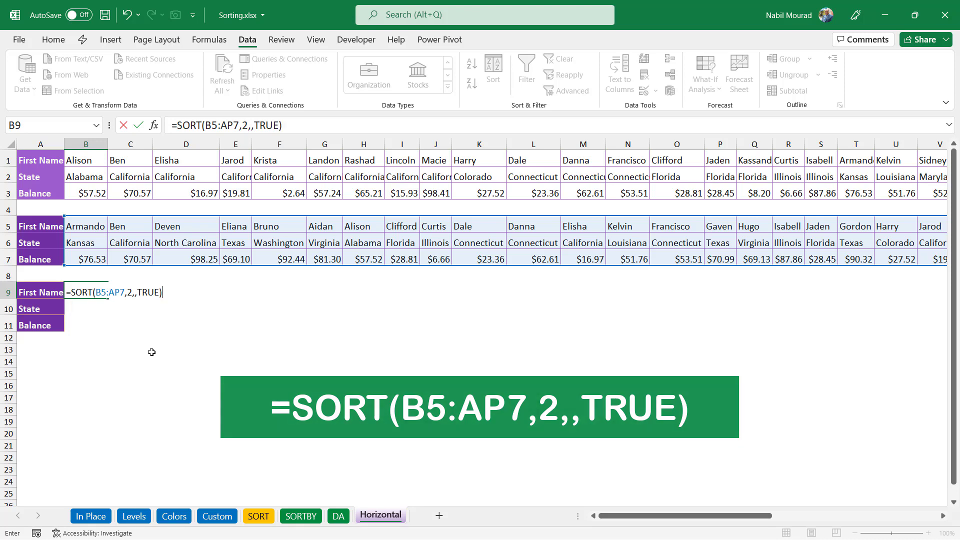
key(Return)
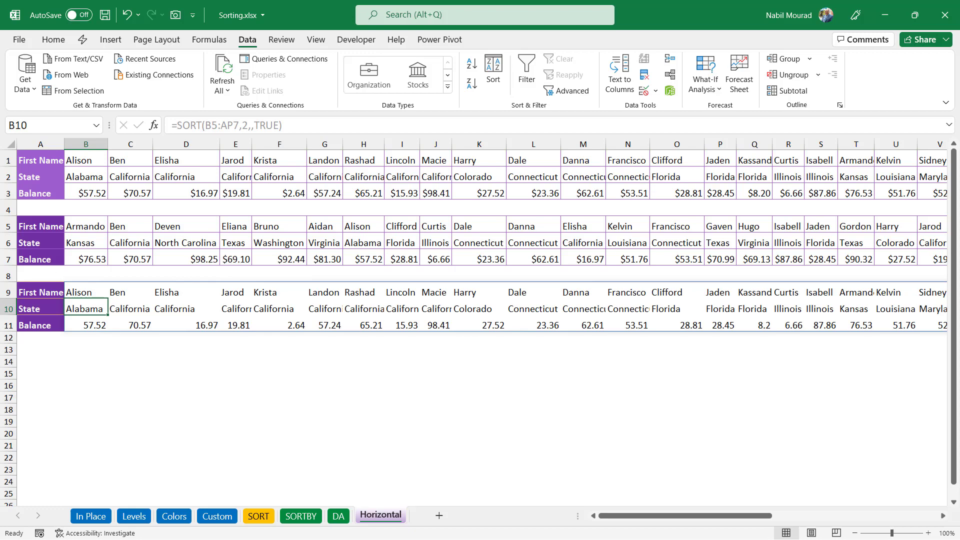
Review the sorting results on the In Place, Levels, Colors, Custom, SORT, SORTBY and DA sheets in turn.
click(92, 517)
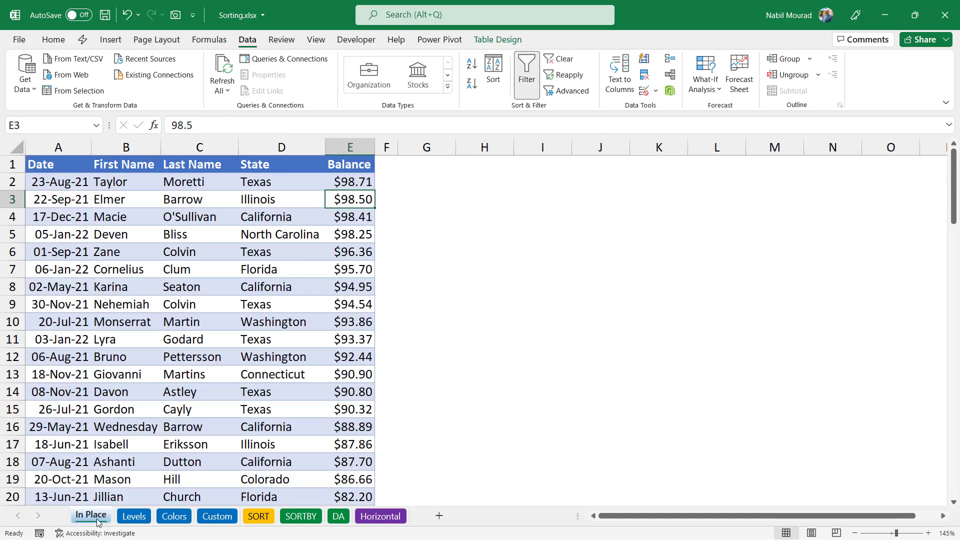
click(140, 517)
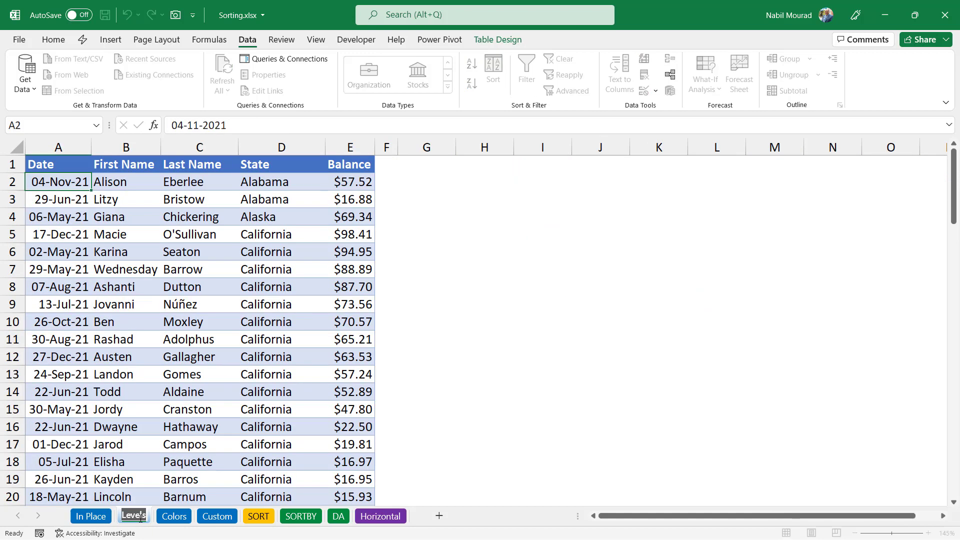
click(184, 519)
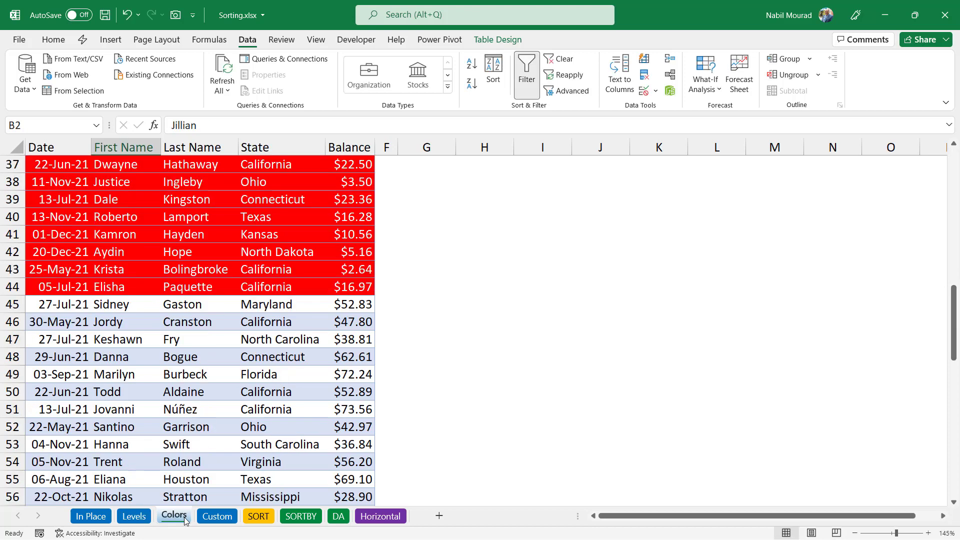
scroll(195, 448, up, 8)
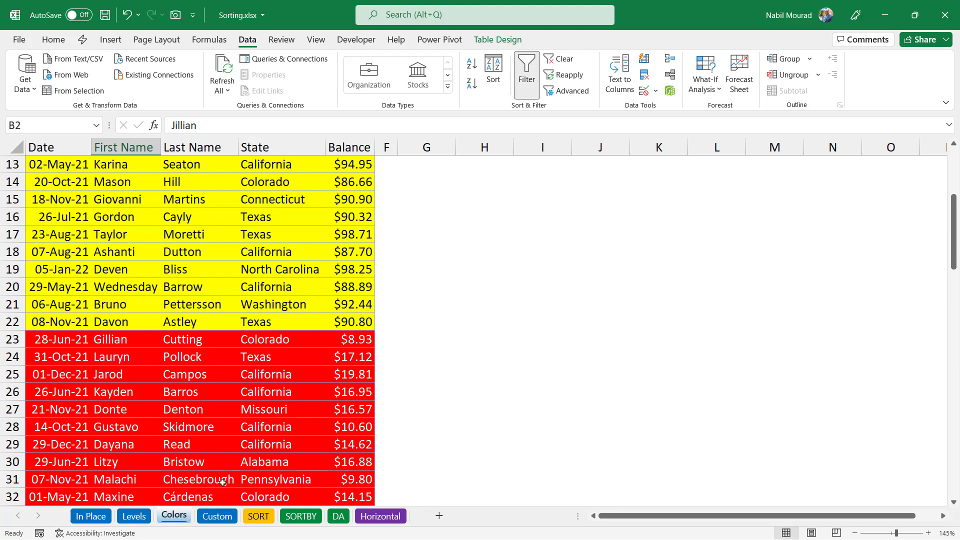
click(221, 519)
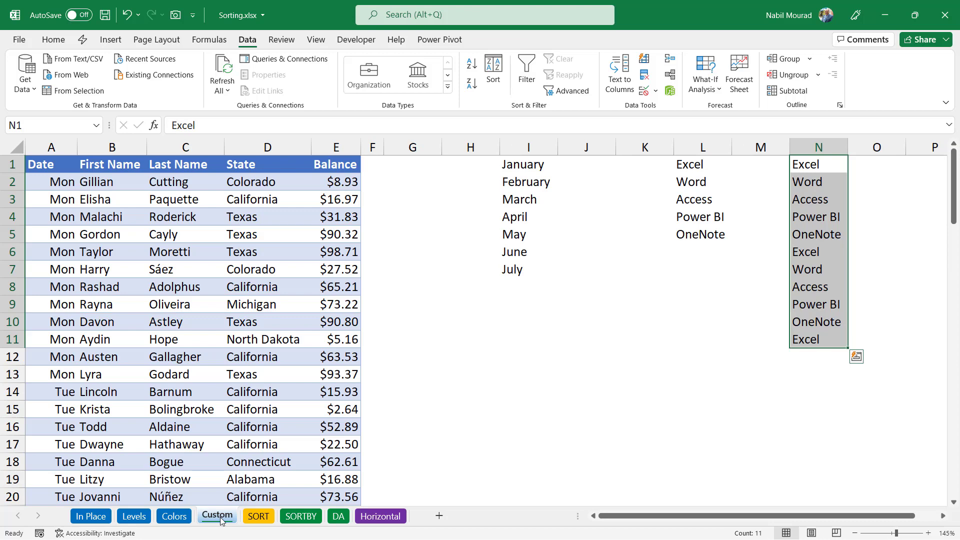
click(264, 519)
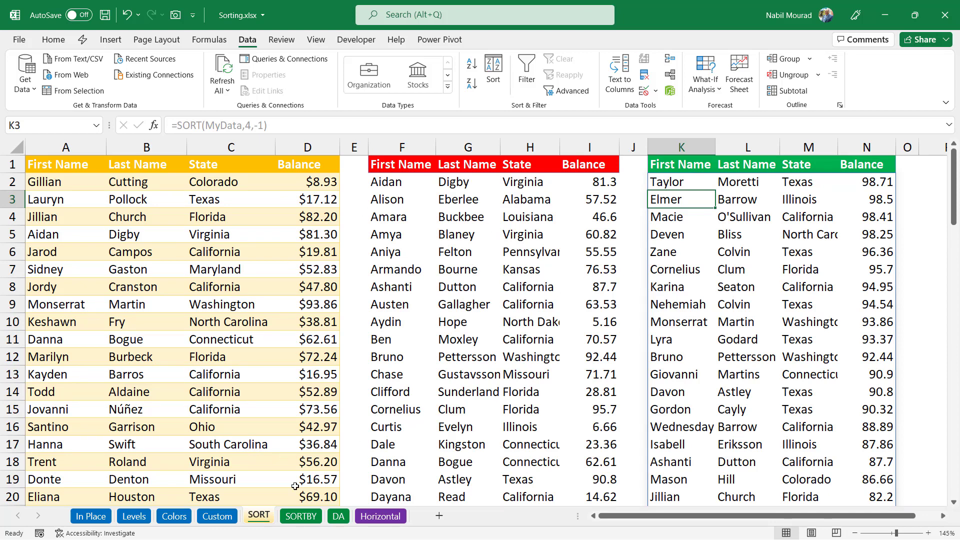
click(310, 520)
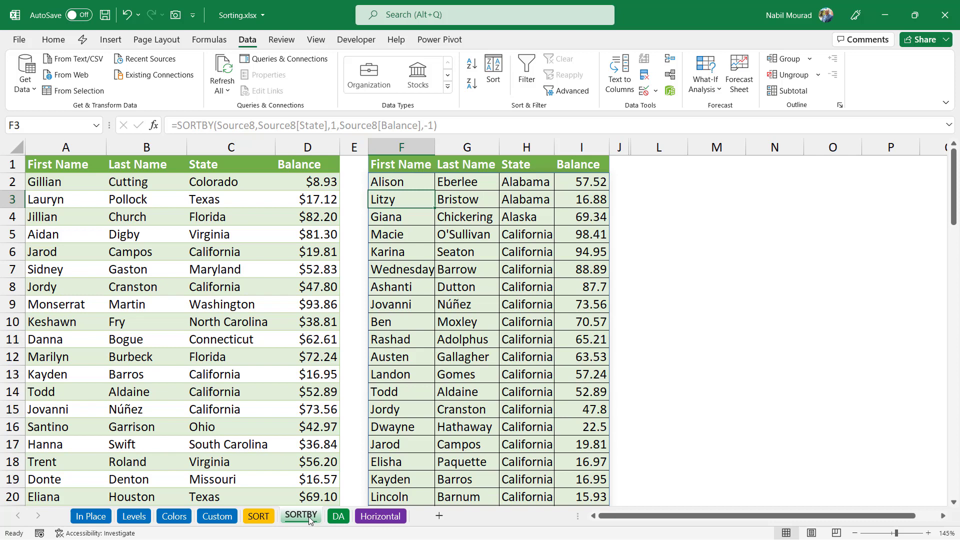
click(344, 518)
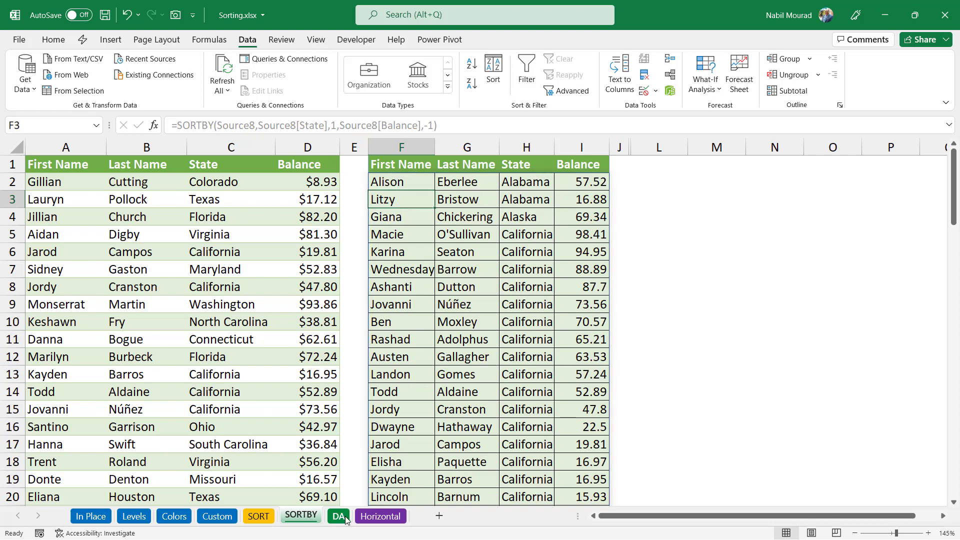